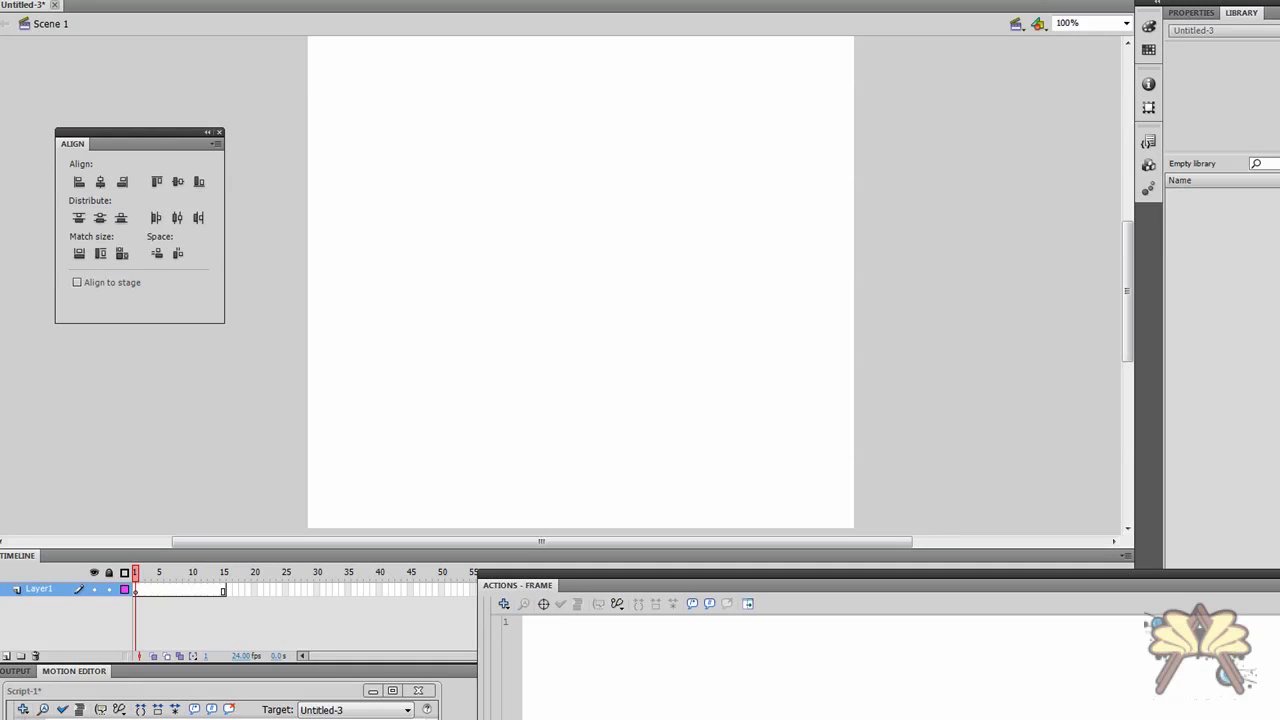
- Draw a black rounded rectangle over the stage and rename Layer 1 to Background
drag(321, 41, 837, 507)
key(BackSpace)
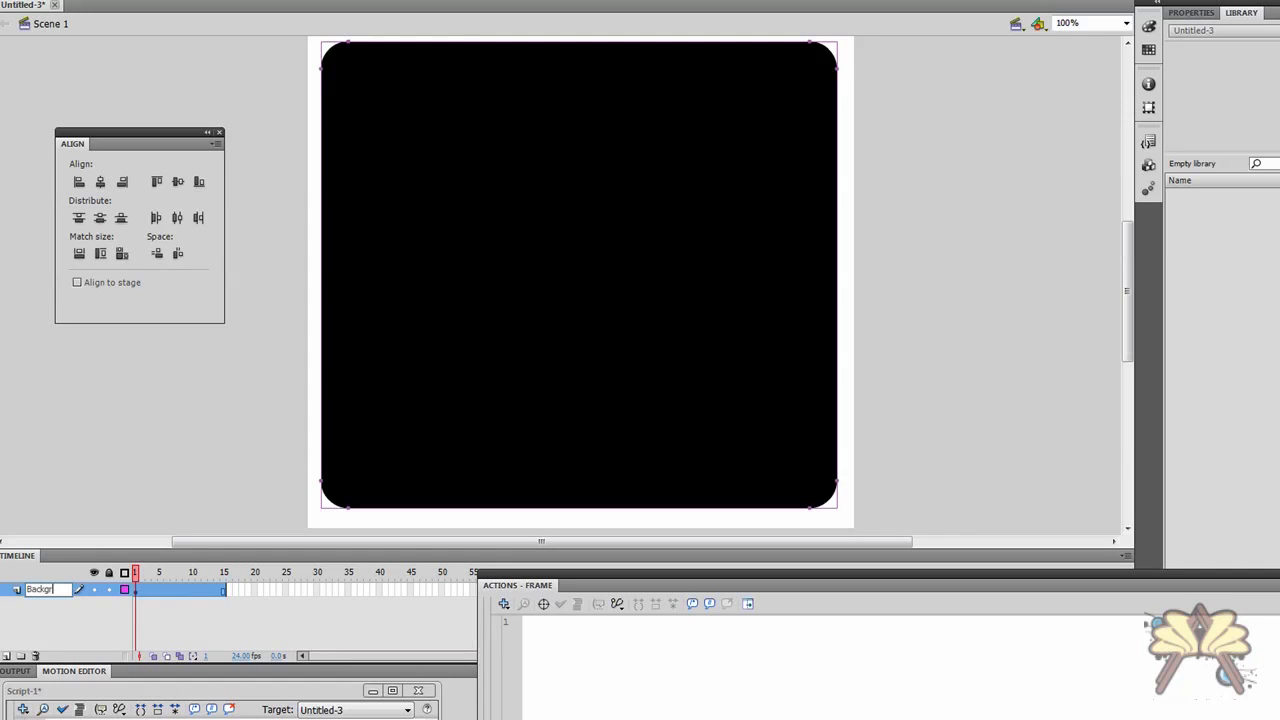
text(Background)
key(Return)
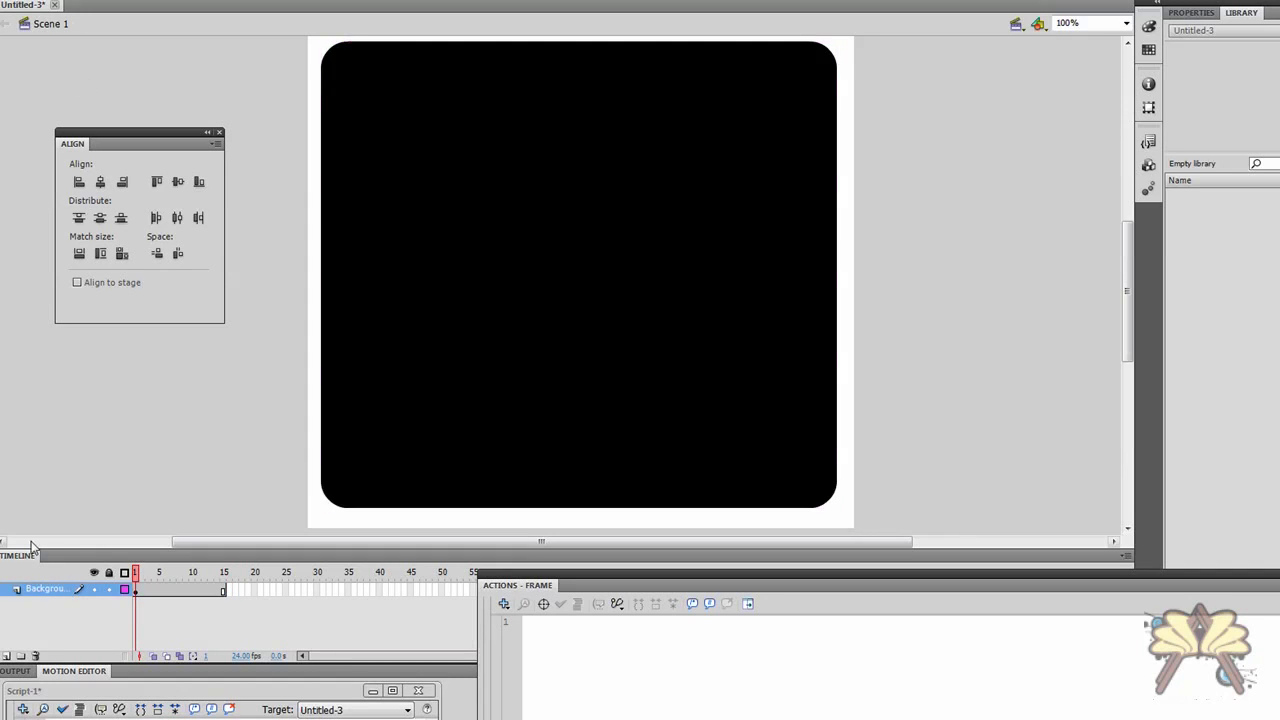
- Add two new layers above Background, named Thumbs and Images
click(6, 656)
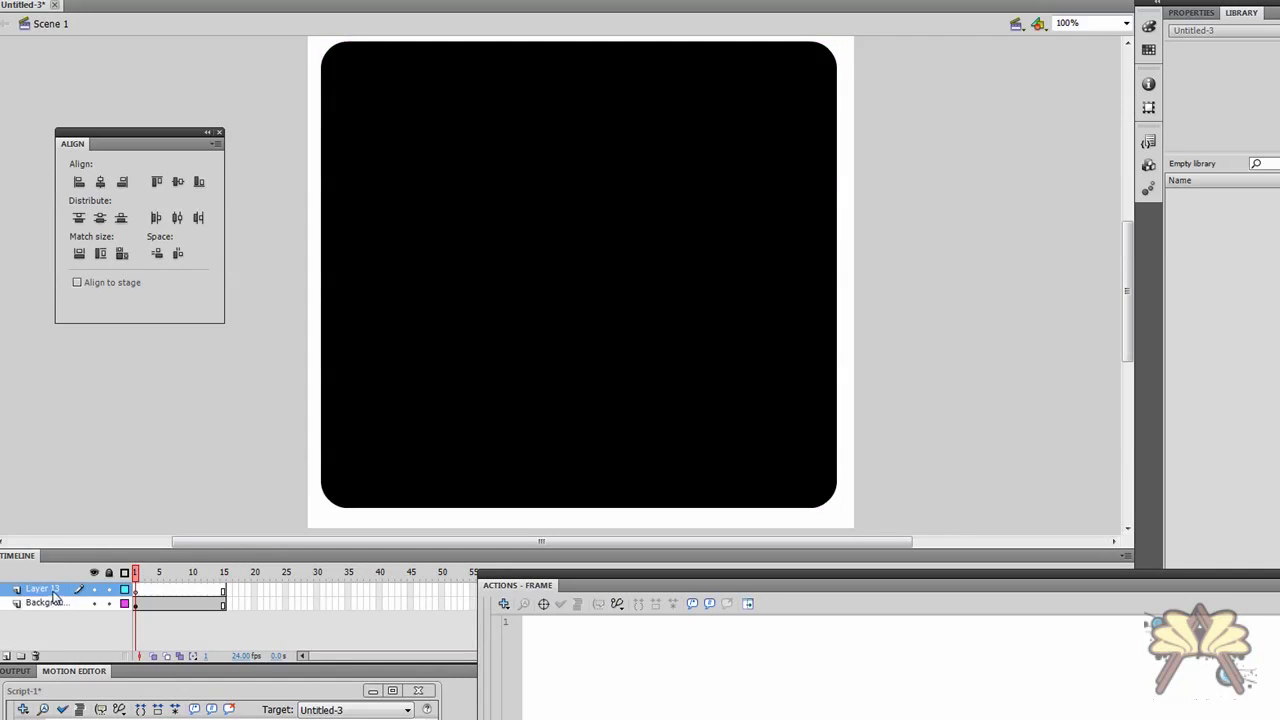
double_click(56, 590)
key(BackSpace)
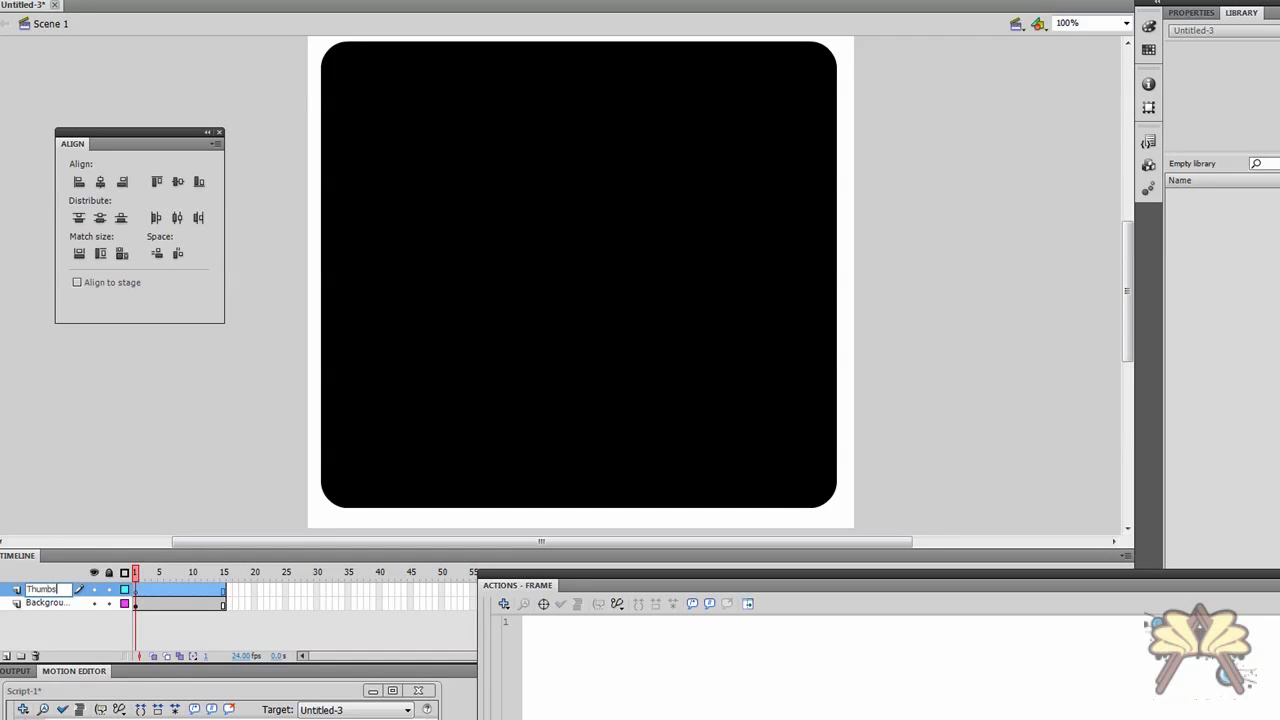
text(Thumbs)
key(Return)
click(6, 656)
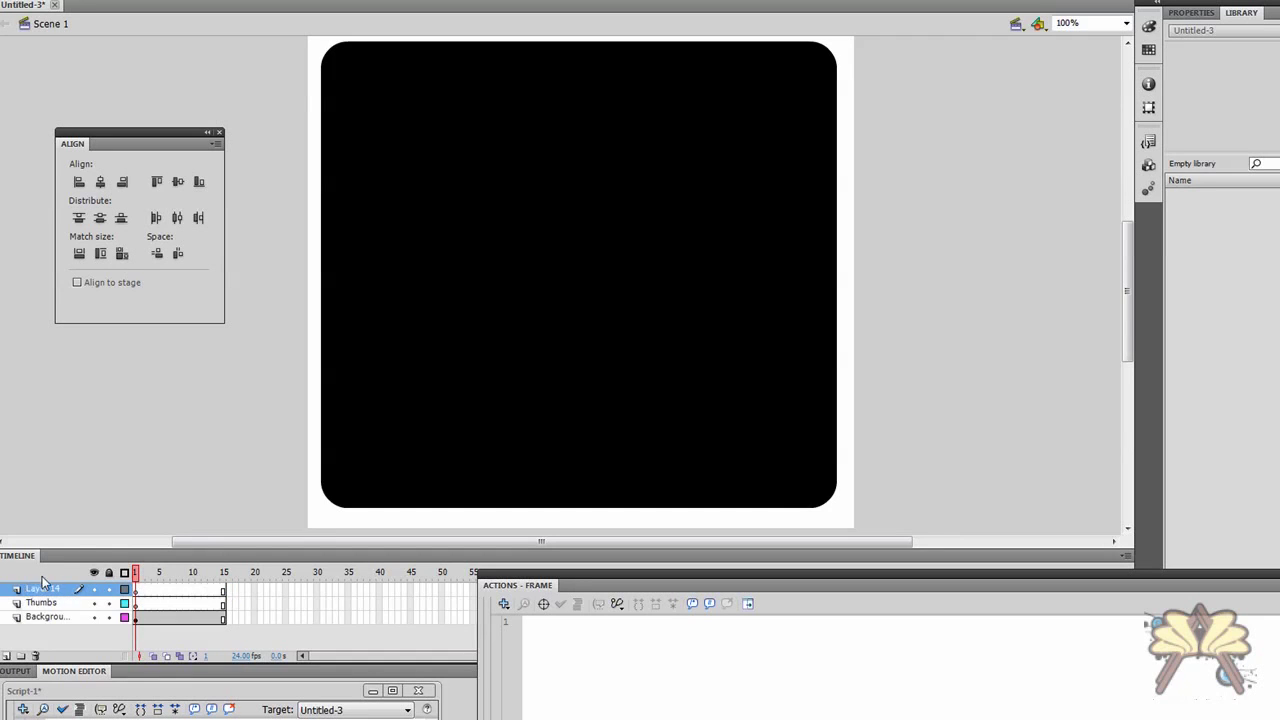
double_click(44, 589)
key(BackSpace)
text(Image)
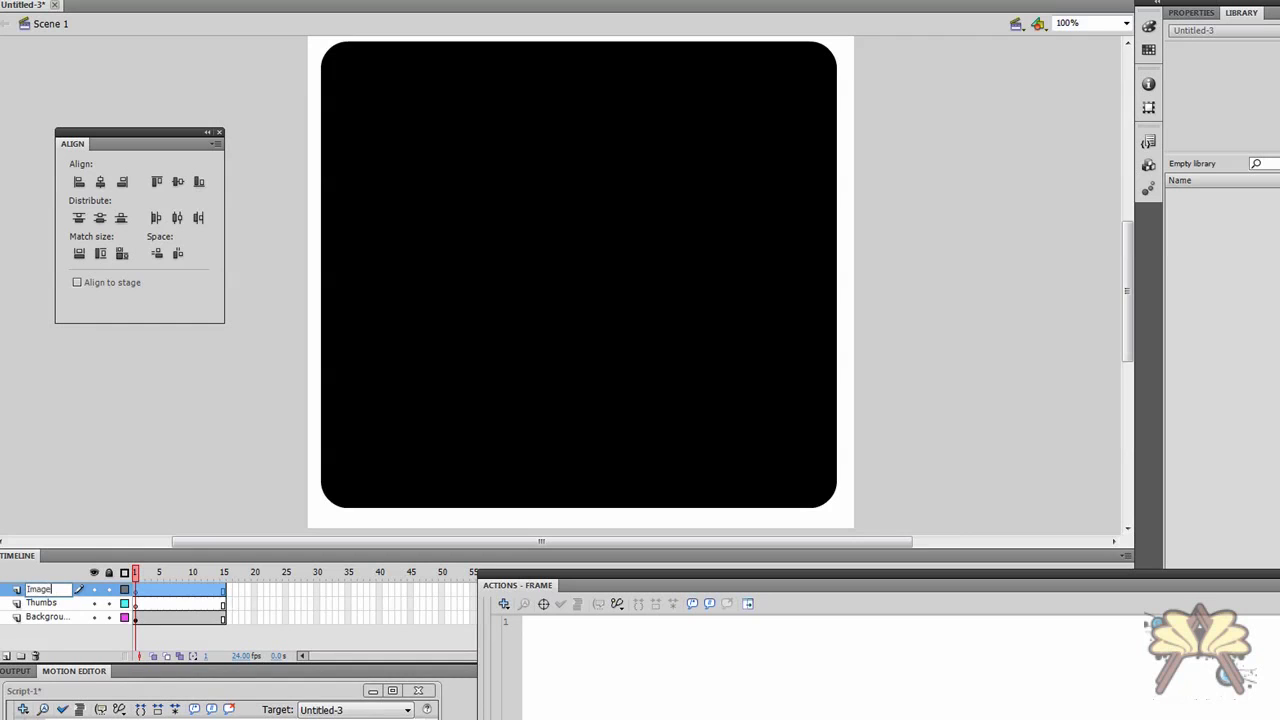
text(s)
key(Return)
- Import Image_1, Image_2, Image_3, Thumb_1, Thumb_2 and Thumb_3 PNGs from Pictures into the library
key(alt+f)
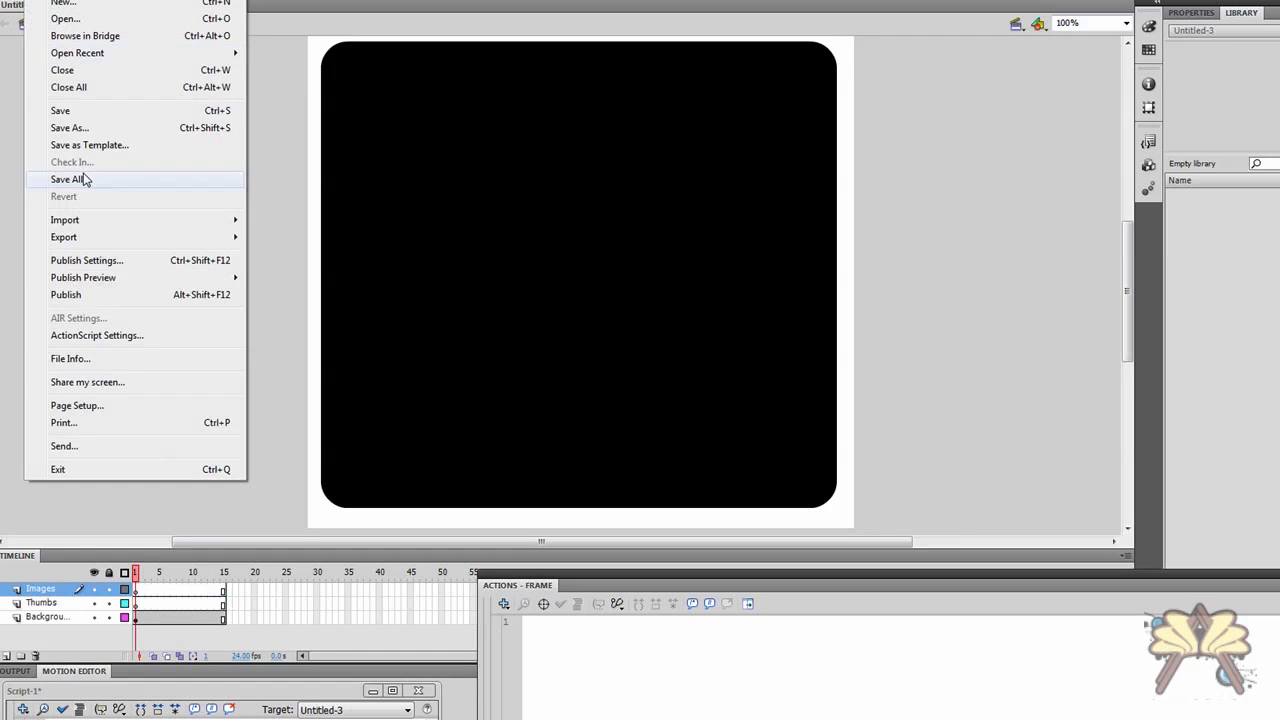
mouse_move(126, 222)
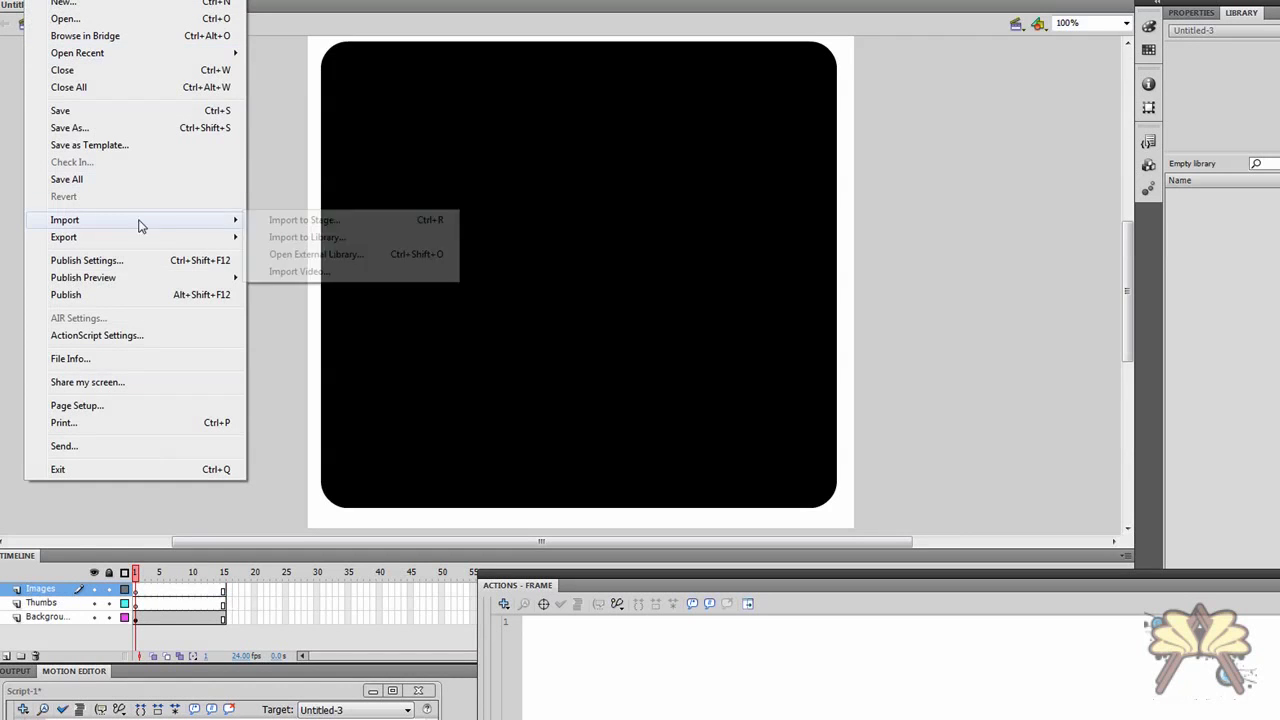
click(361, 240)
click(500, 110)
shift+click(577, 122)
shift+click(677, 100)
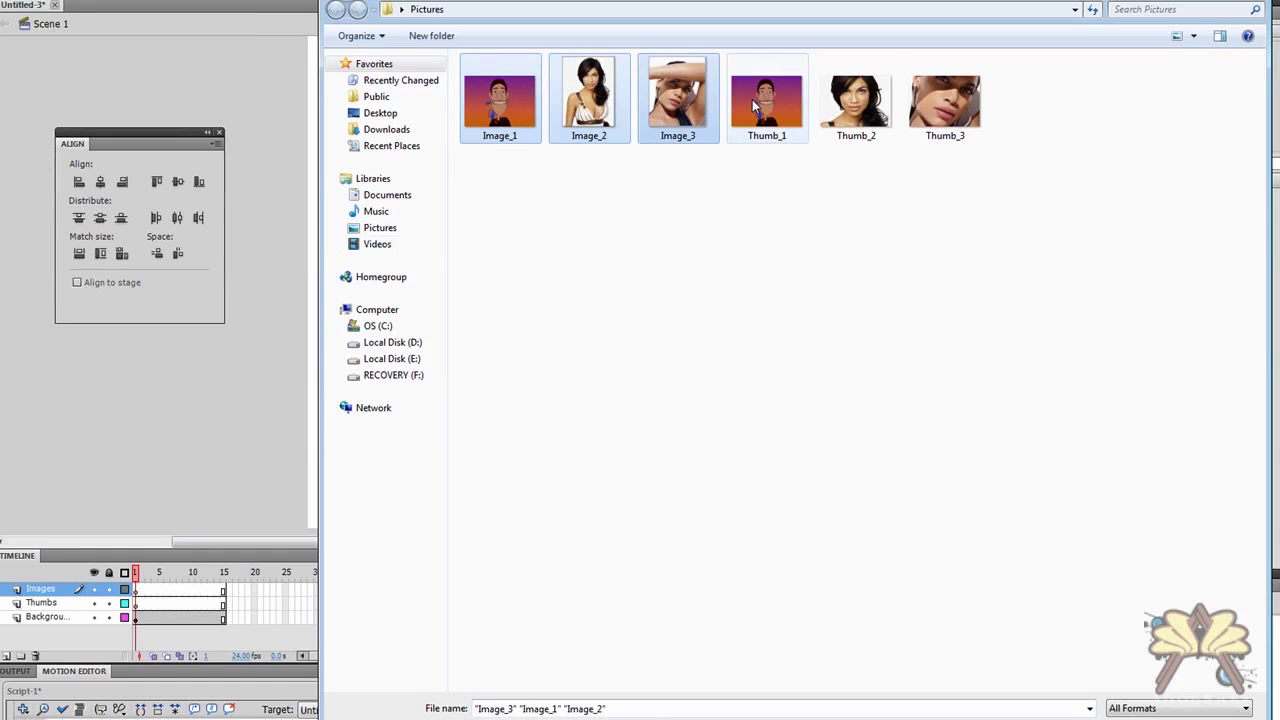
shift+click(756, 106)
shift+click(852, 102)
shift+click(942, 120)
key(Return)
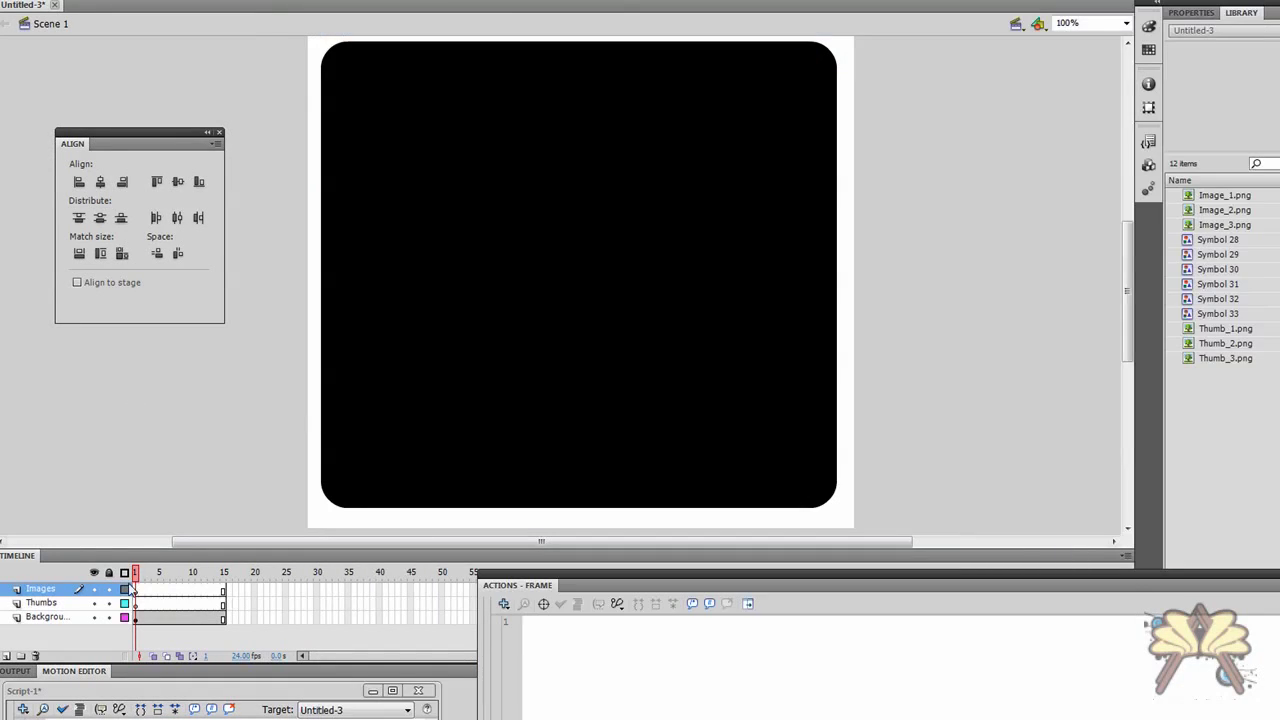
- Drag the thumbnail images from the Library onto the Thumbs layer along the bottom
click(81, 606)
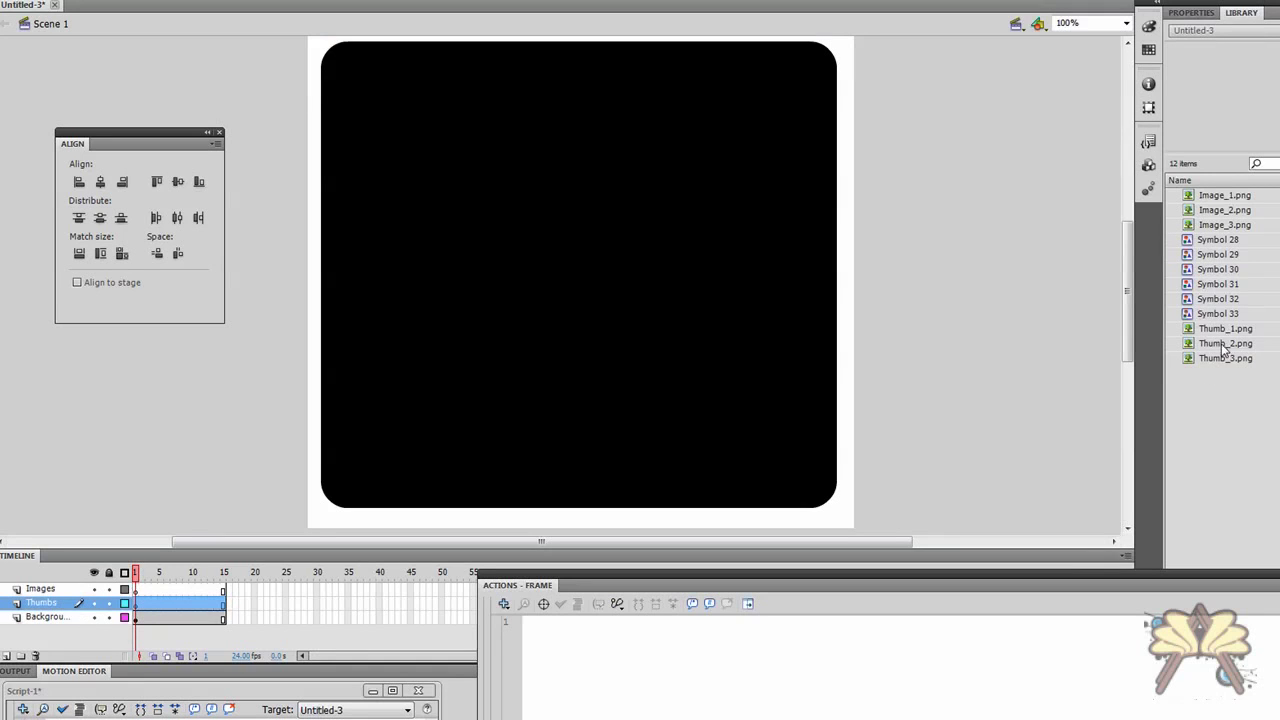
drag(1224, 330, 565, 445)
drag(1253, 365, 711, 446)
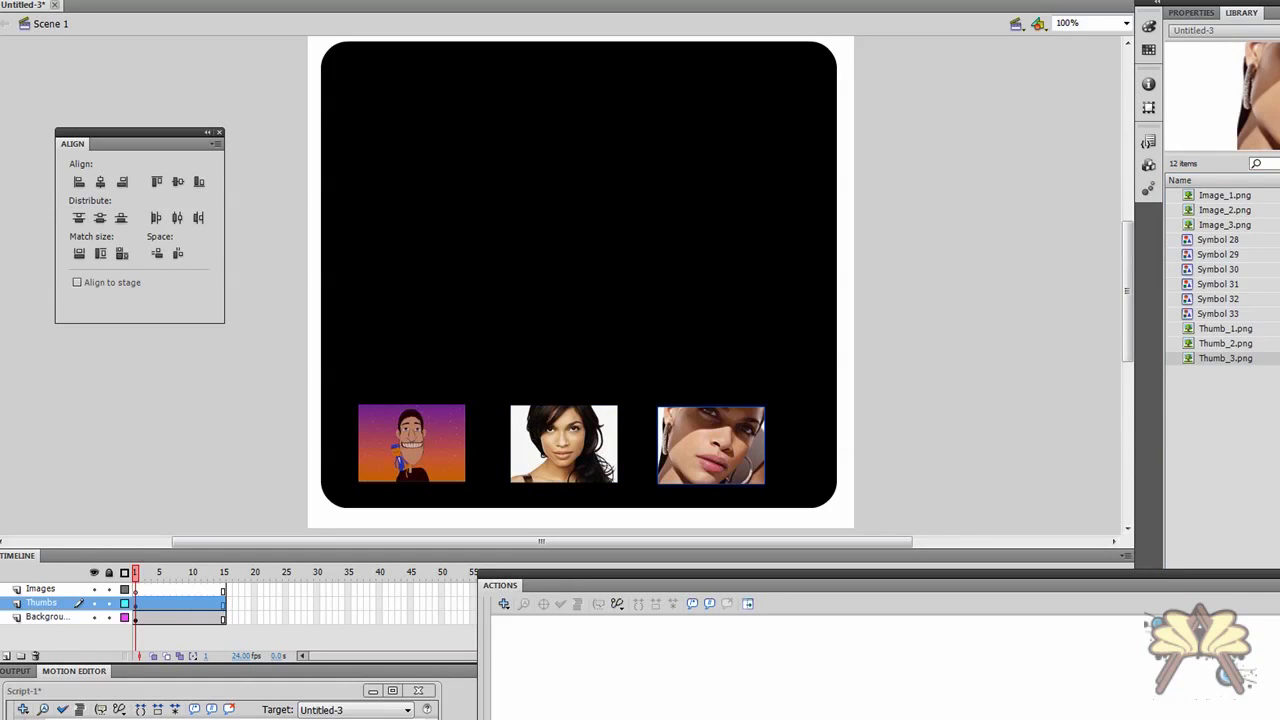
- Top-align the three thumbnails, space them evenly horizontally, and shift the row slightly right
click(449, 447)
shift+click(539, 448)
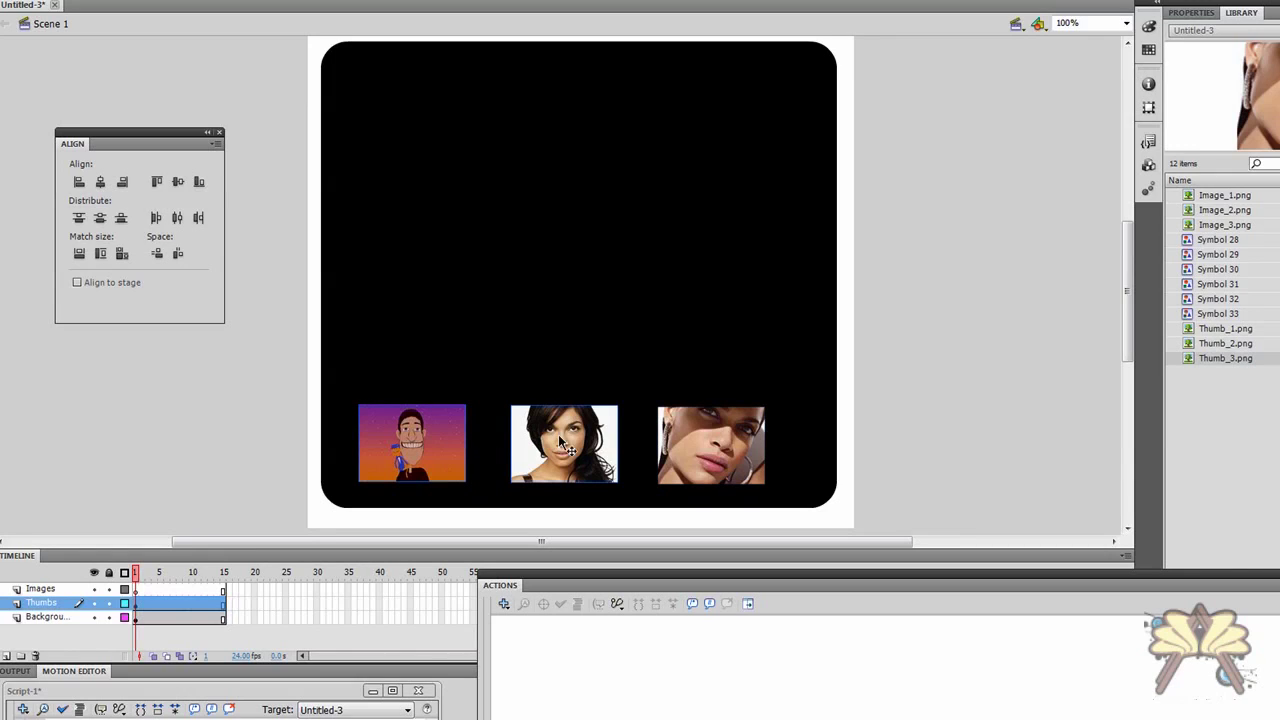
shift+click(674, 448)
click(156, 182)
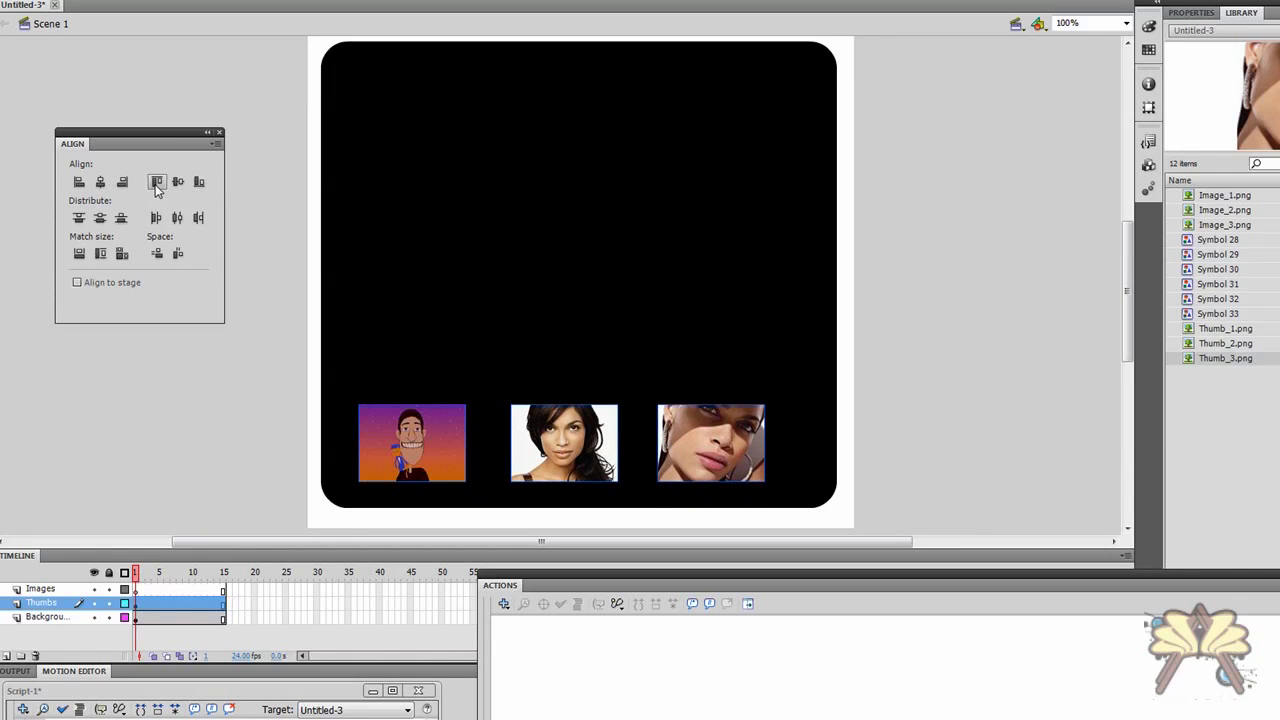
click(179, 255)
drag(770, 478, 786, 470)
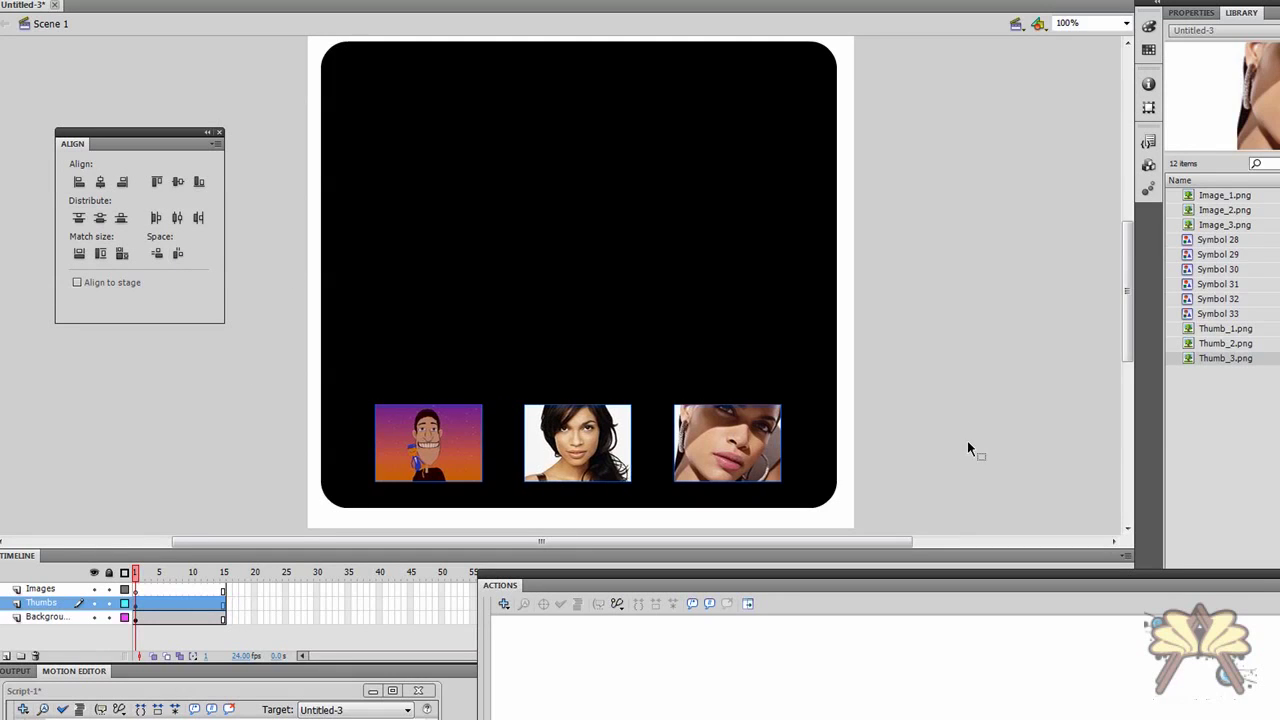
click(971, 446)
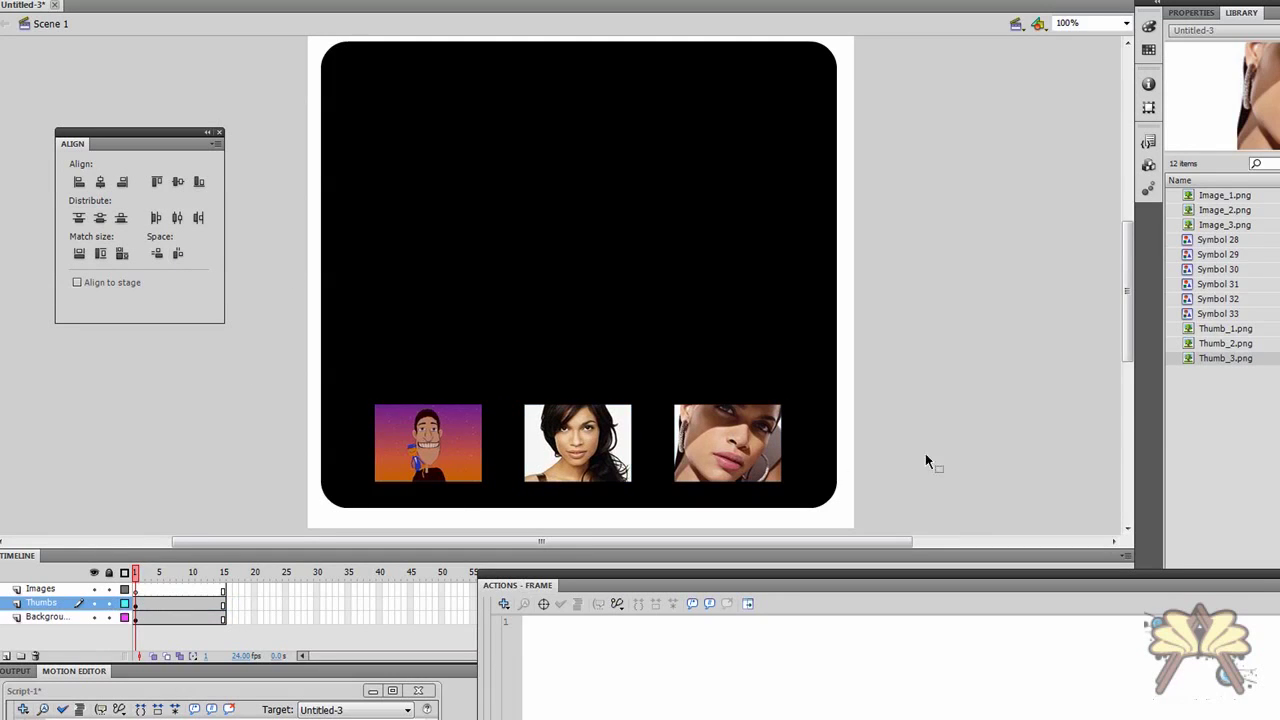
- Insert keyframes at frames 2 and 3 of the Images layer and return to frame 1
click(1218, 196)
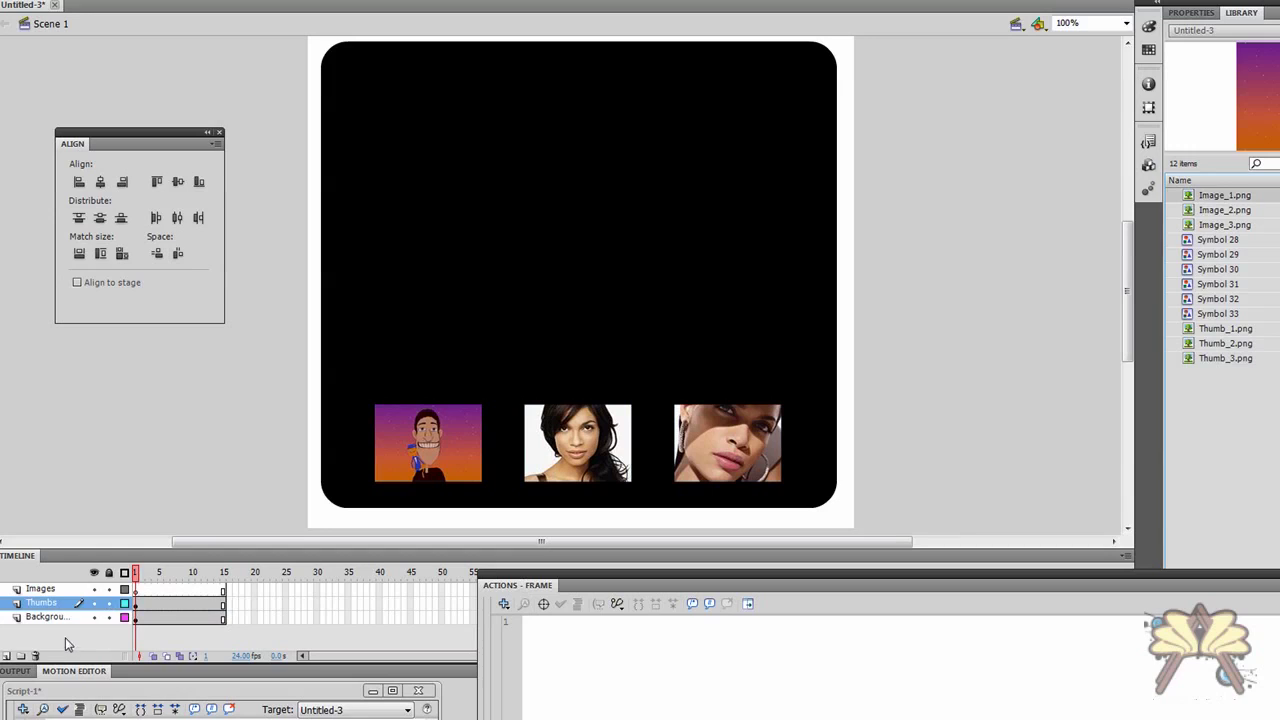
click(138, 589)
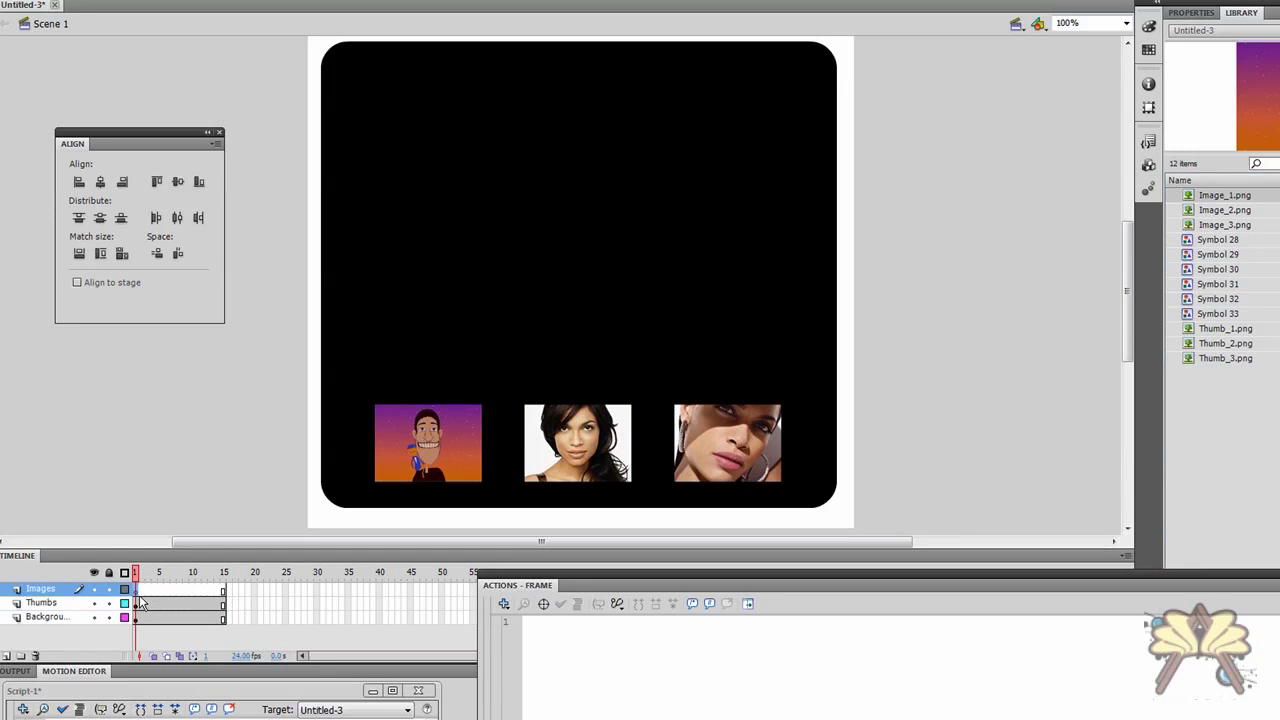
click(141, 592)
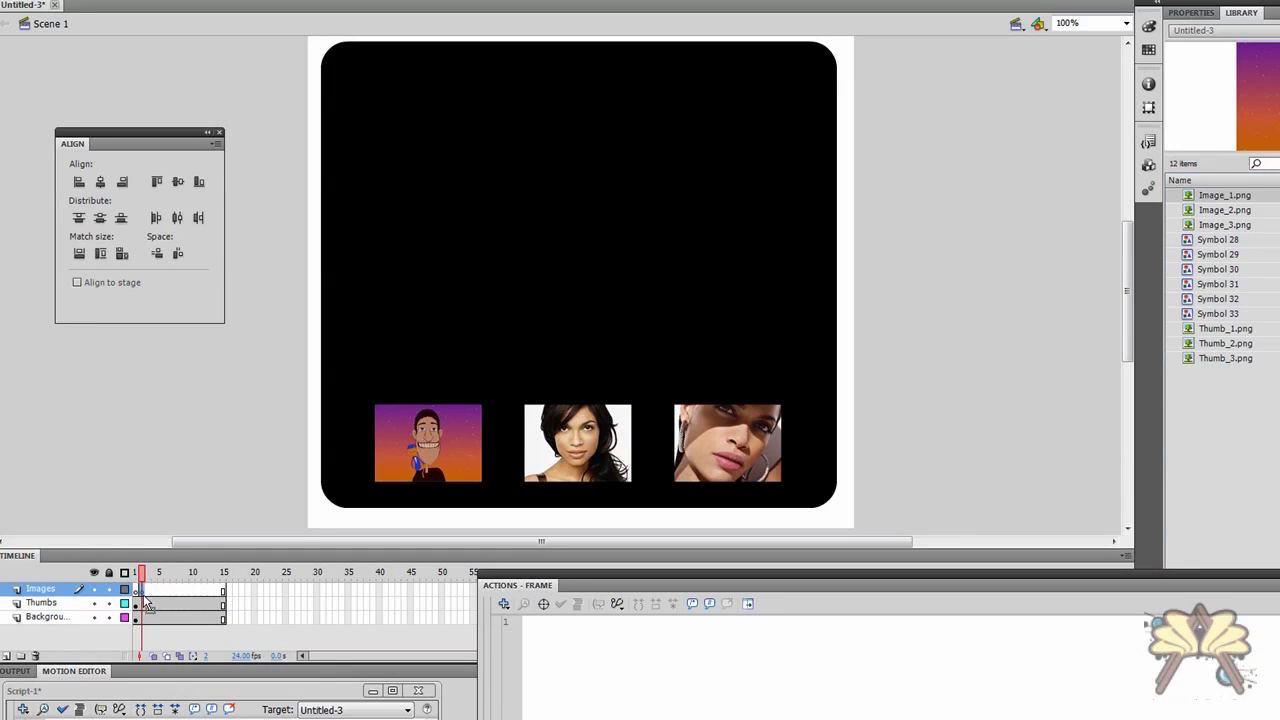
click(147, 592)
key(F7)
click(150, 575)
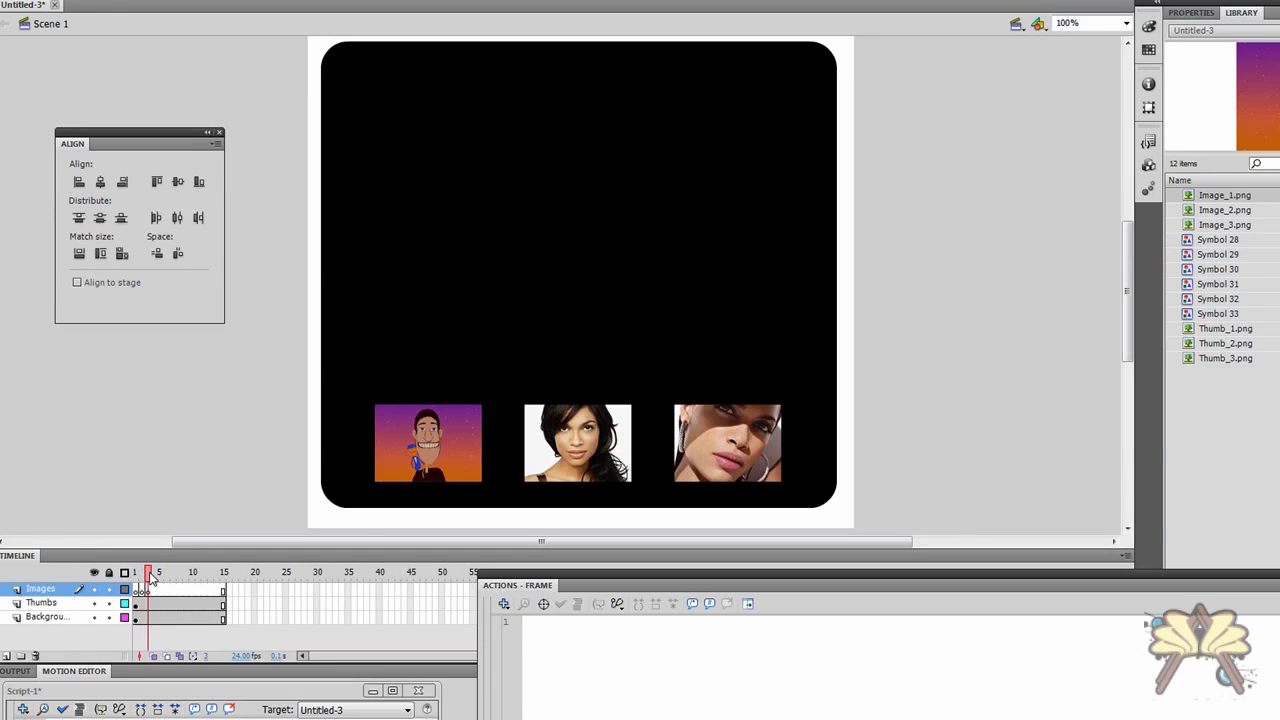
drag(150, 577, 135, 577)
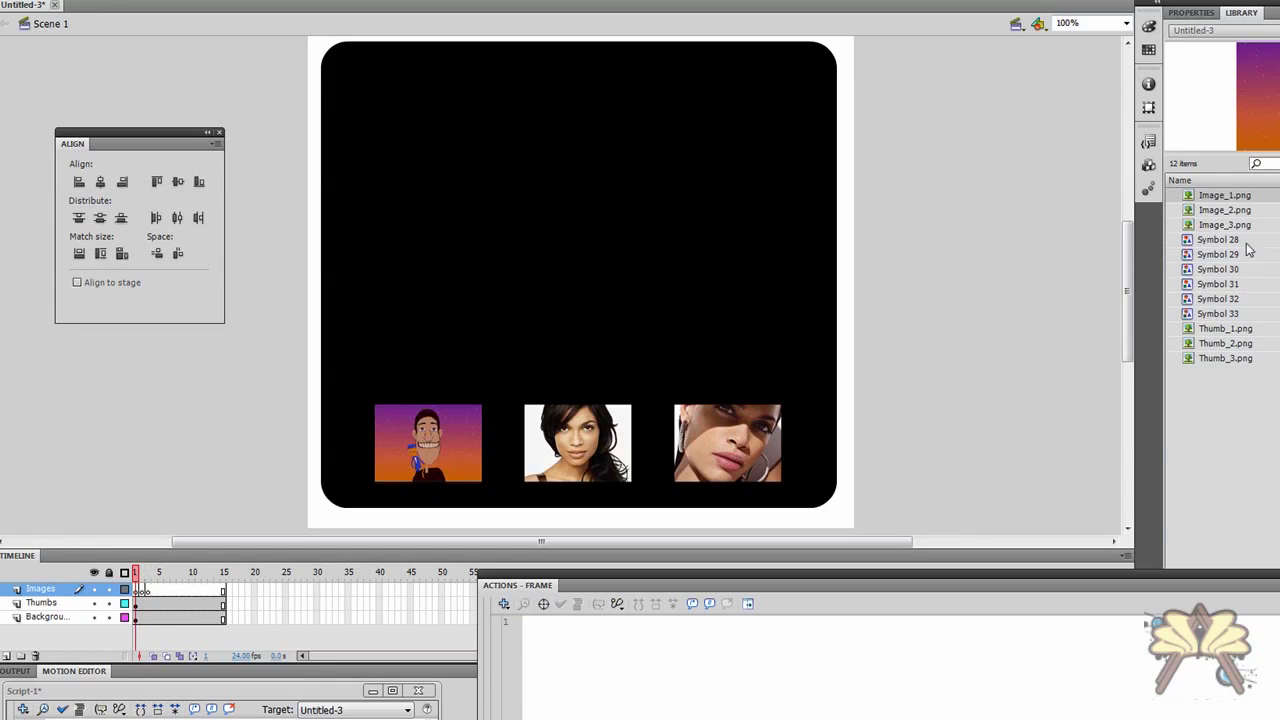
- Place Image_1 on frame 1, positioned above the thumbnails
drag(1212, 200, 589, 216)
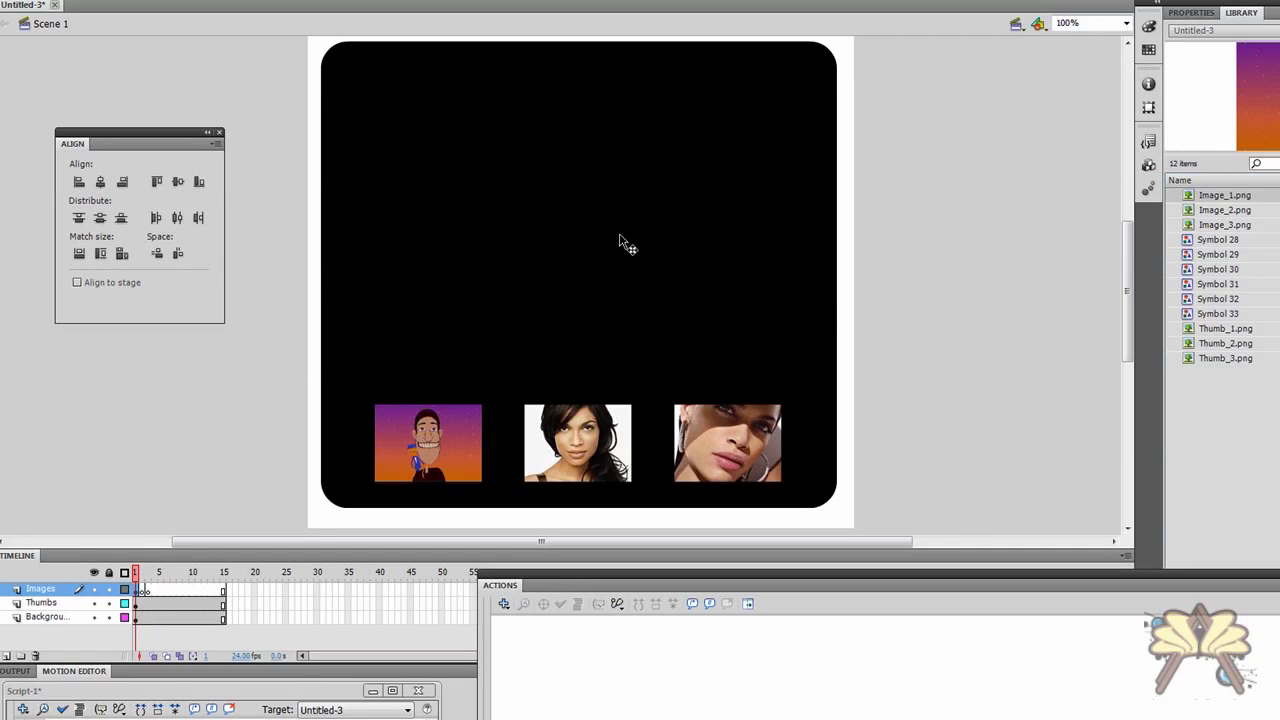
click(134, 578)
drag(680, 257, 667, 254)
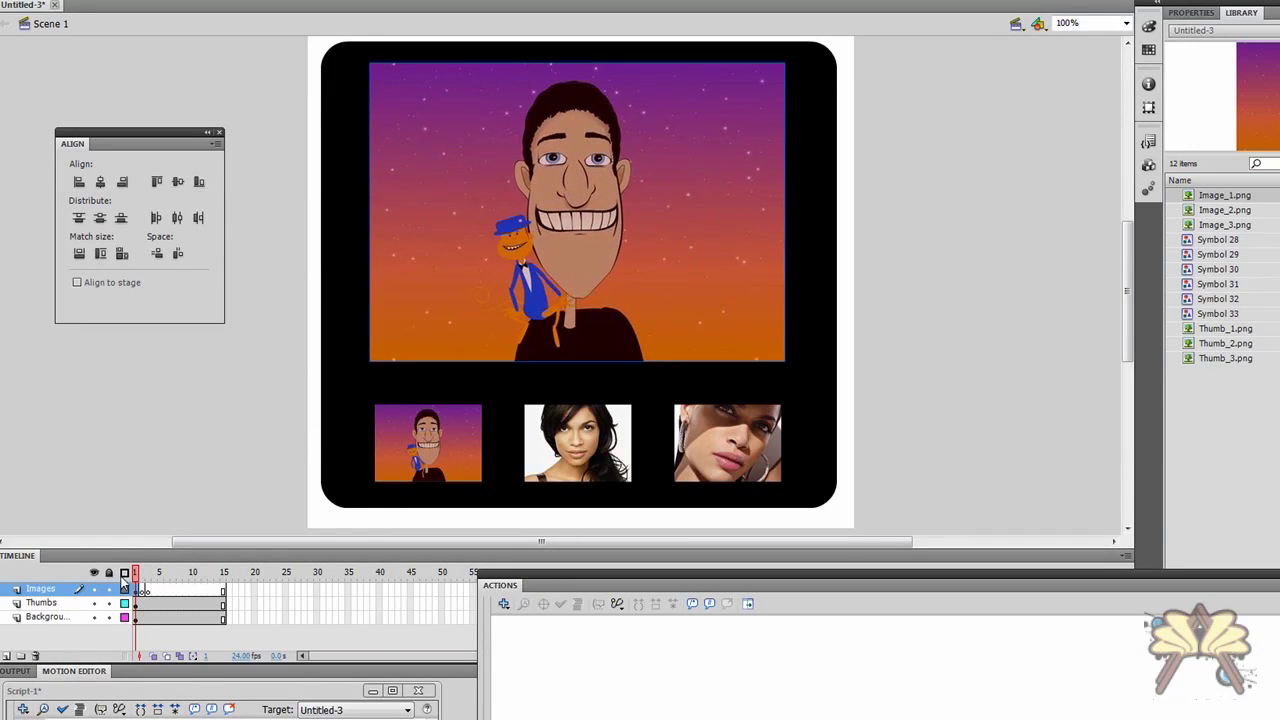
- Place Image_2 on frame 2 of the Images layer and nudge it into position
click(141, 589)
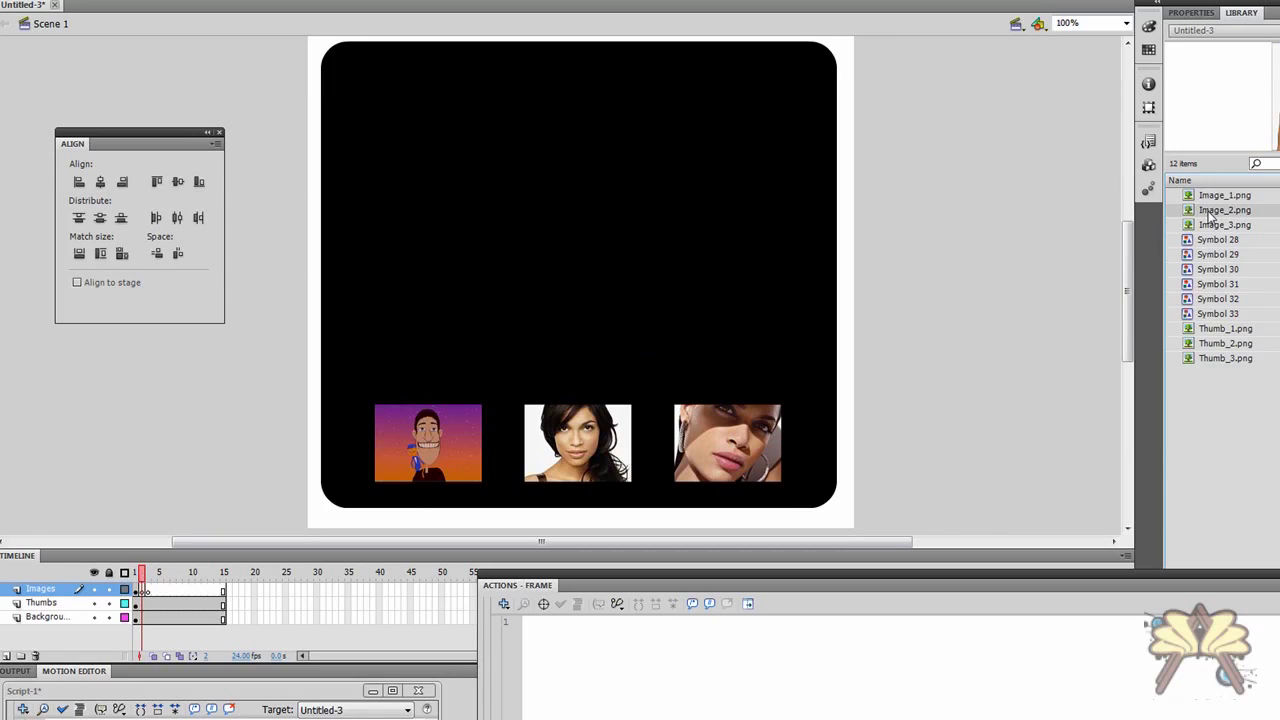
drag(1216, 218, 588, 224)
scroll(600, 247, down, 3)
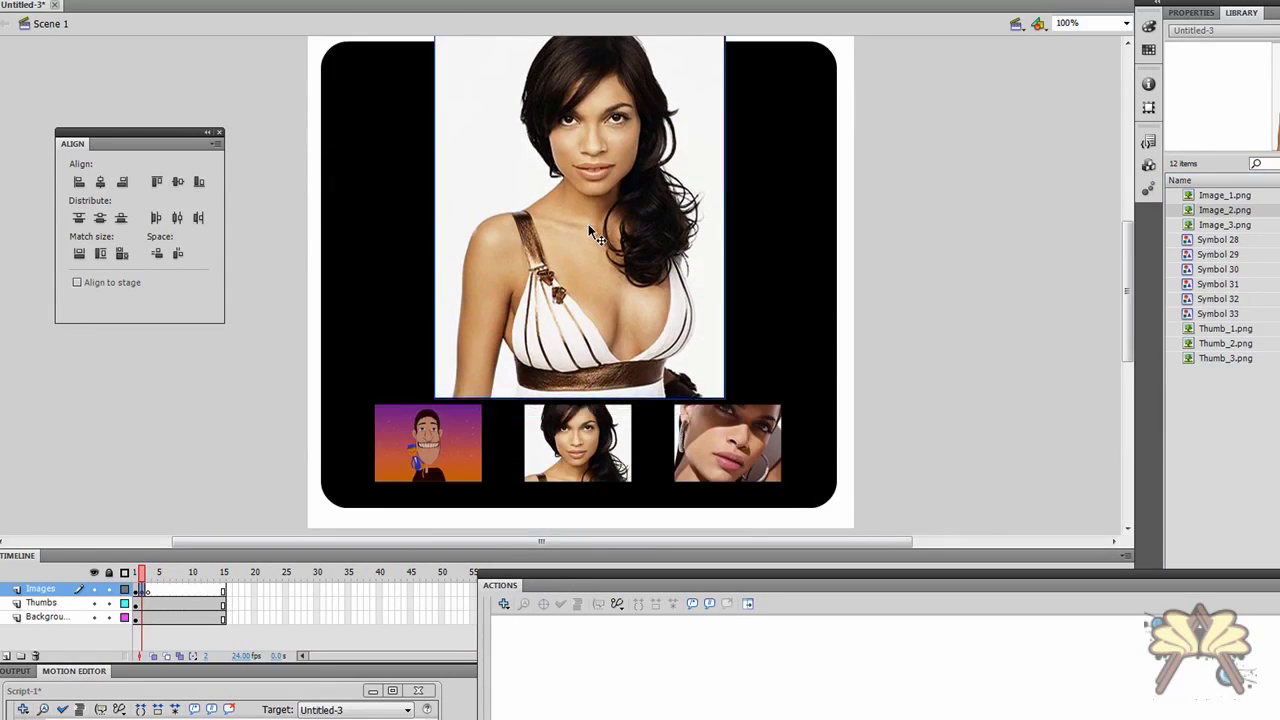
scroll(715, 278, up, 1)
drag(622, 288, 631, 281)
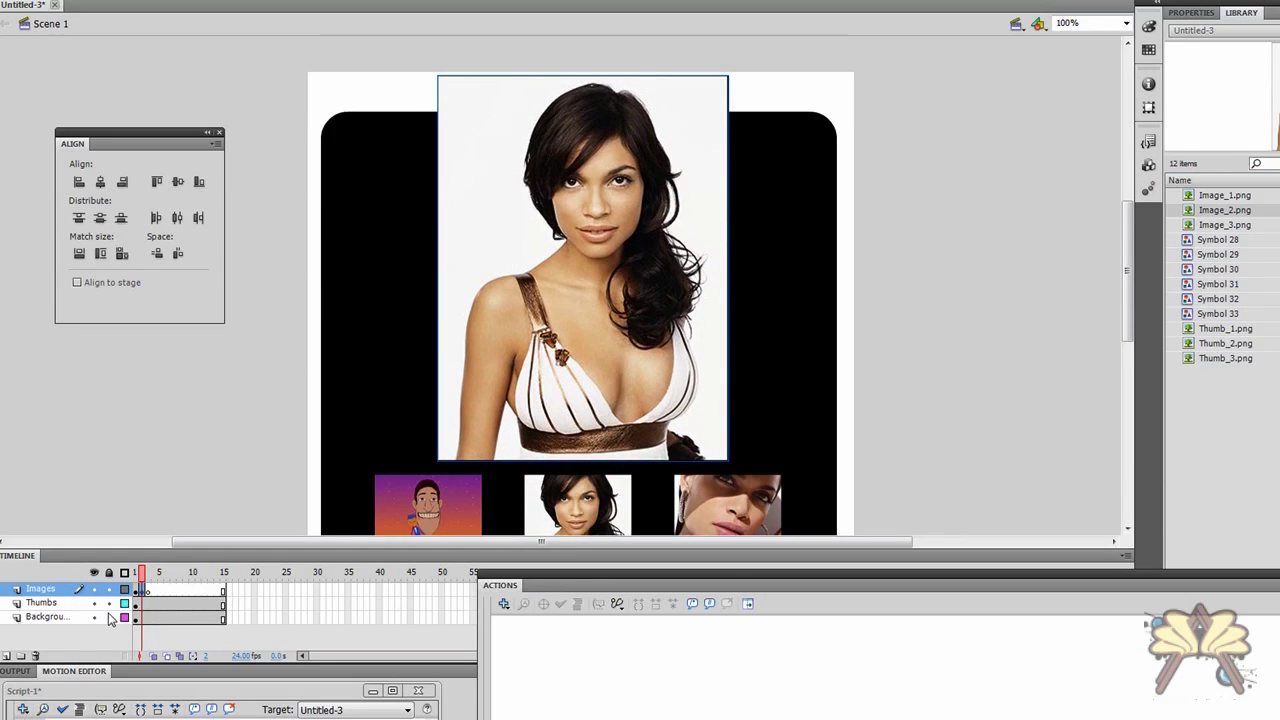
- Select the black Background shape and stretch its top edge upward with Free Transform
click(57, 627)
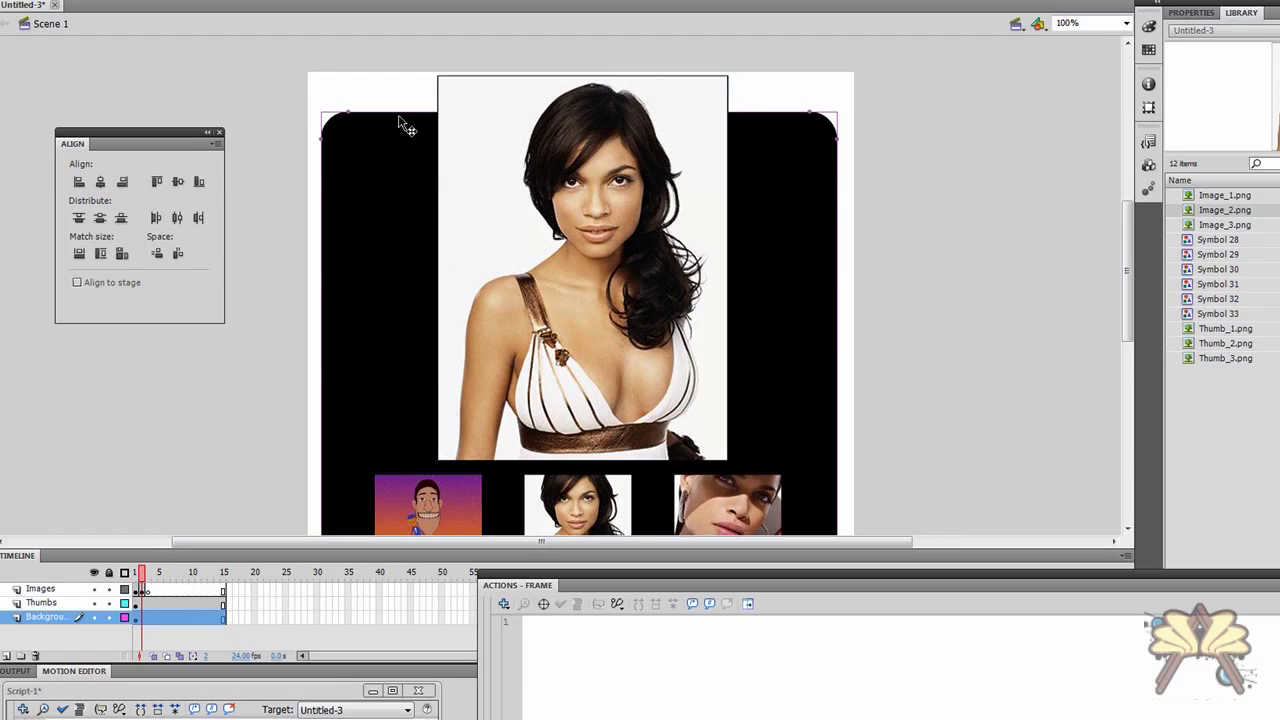
click(177, 0)
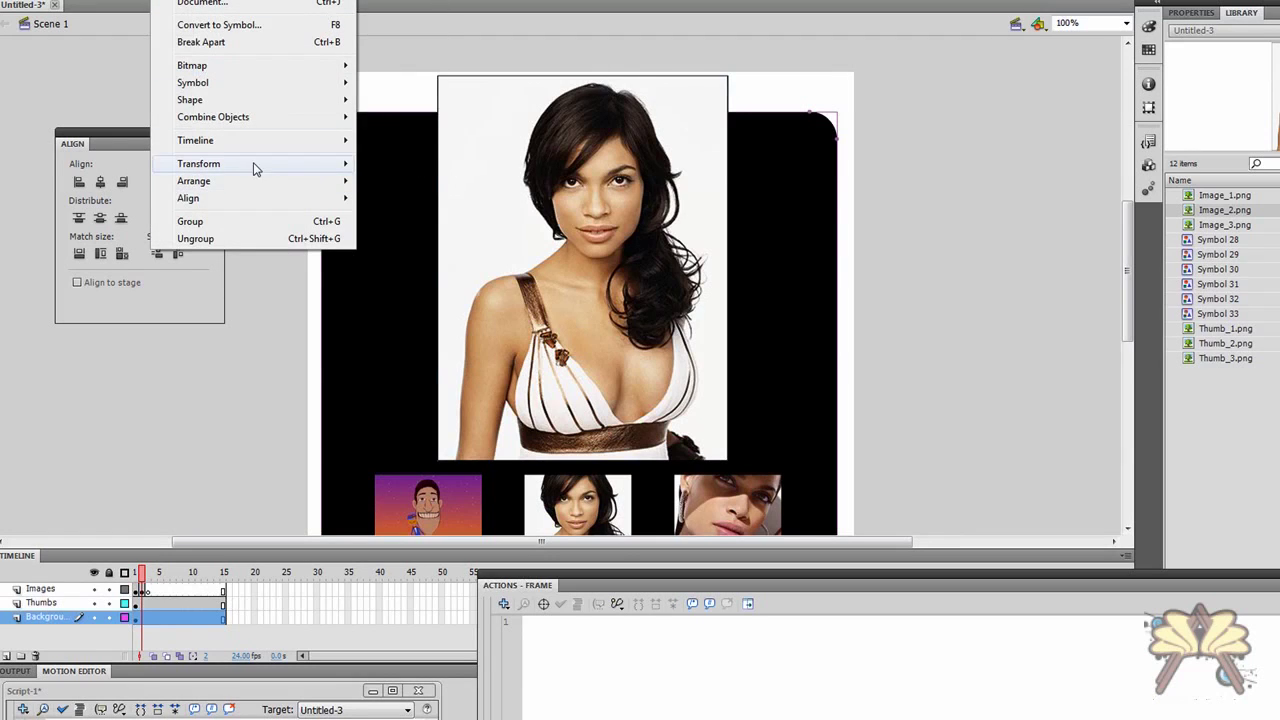
mouse_move(250, 164)
click(435, 216)
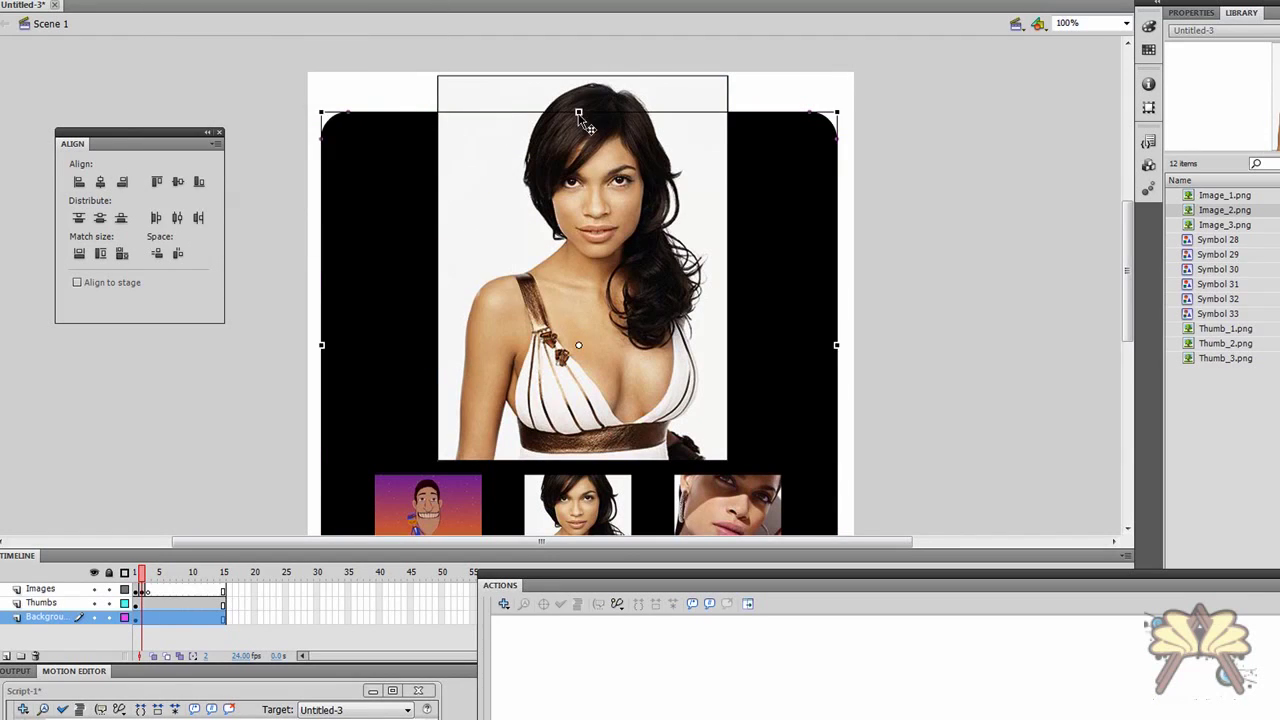
drag(578, 112, 580, 72)
- Drag the background's bottom edge slightly lower below the thumbnails, then go to frame 3
scroll(557, 240, down, 3)
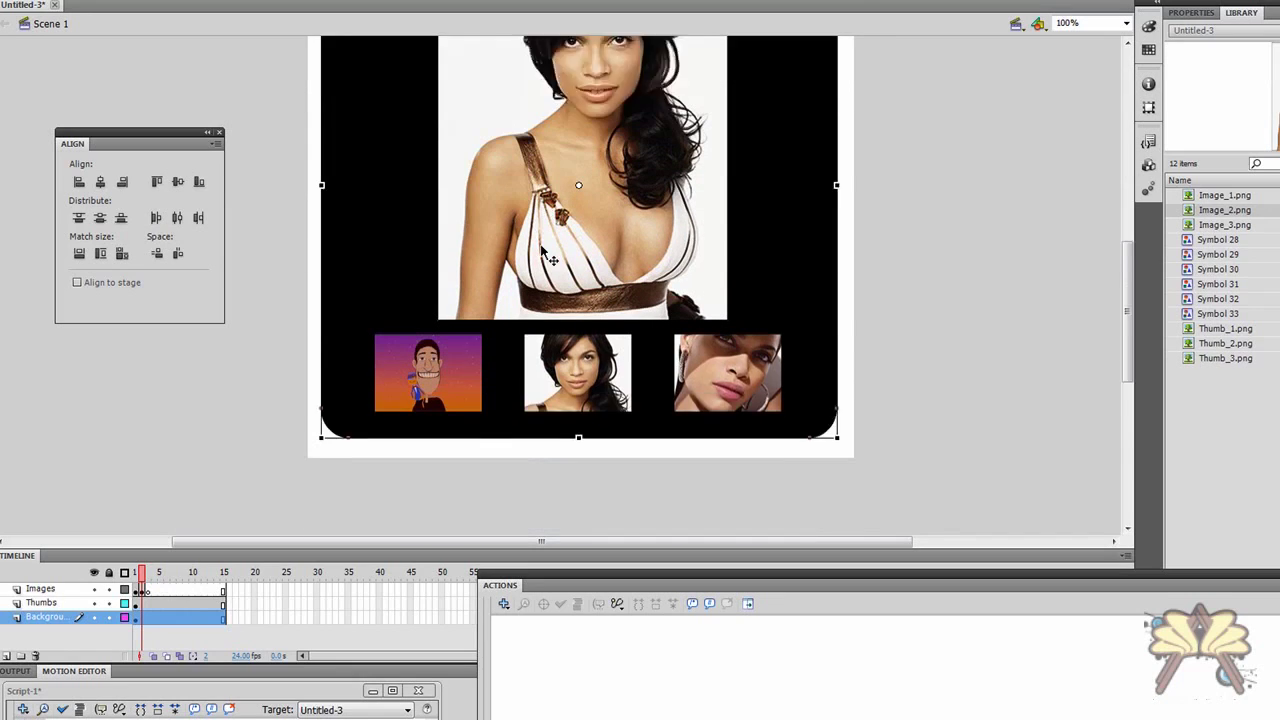
drag(578, 366, 579, 379)
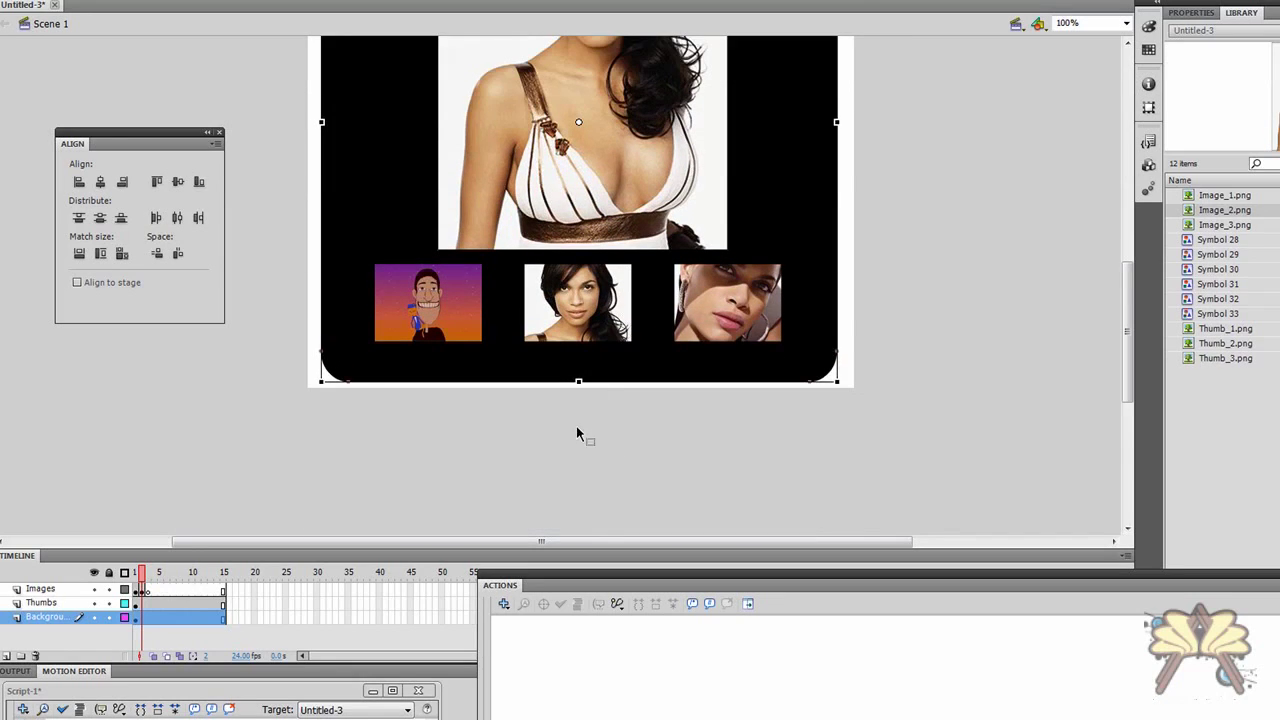
scroll(575, 432, up, 1)
scroll(565, 440, up, 1)
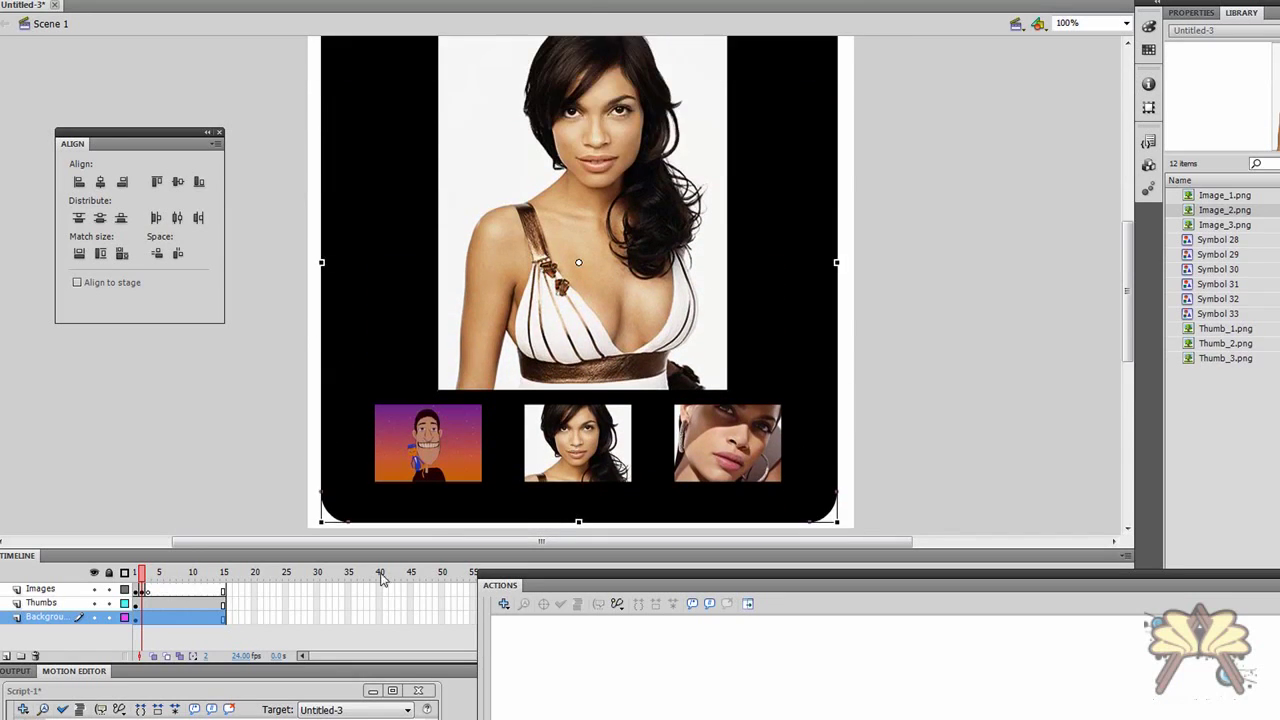
click(148, 576)
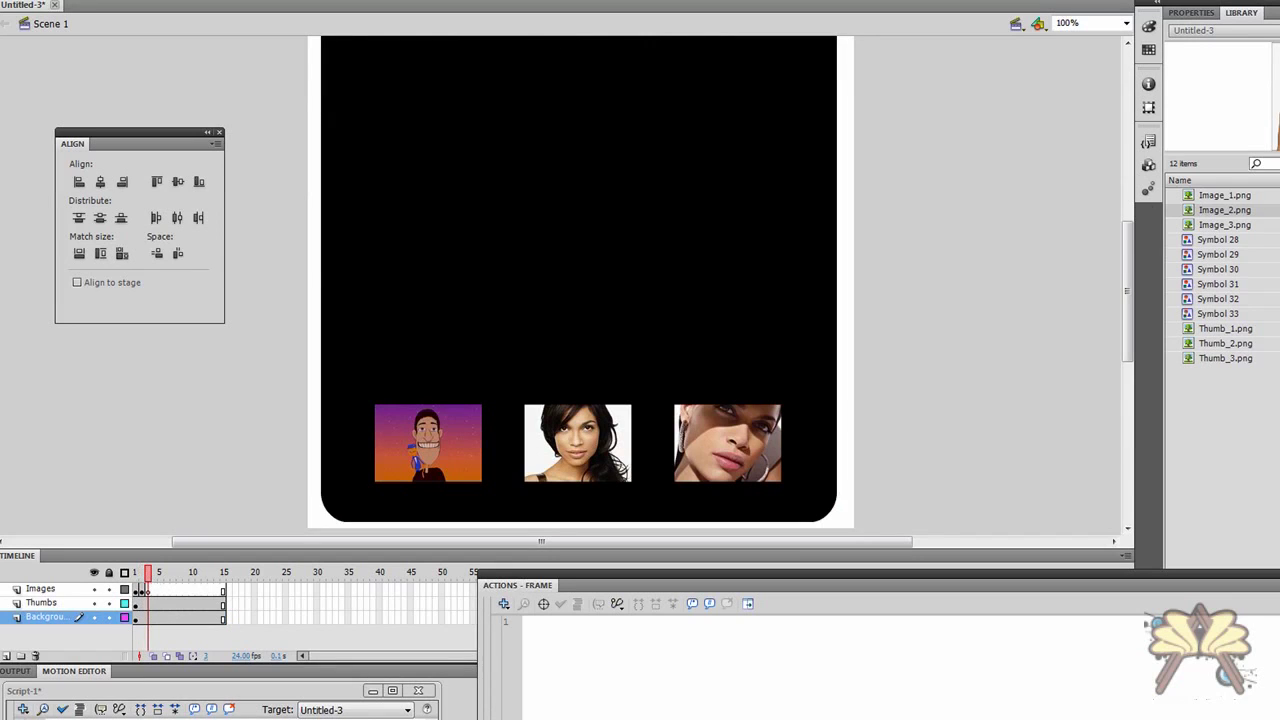
- Delete the Image_3 copy that landed on the wrong layer
click(1222, 229)
drag(1228, 226, 608, 281)
scroll(620, 330, up, 2)
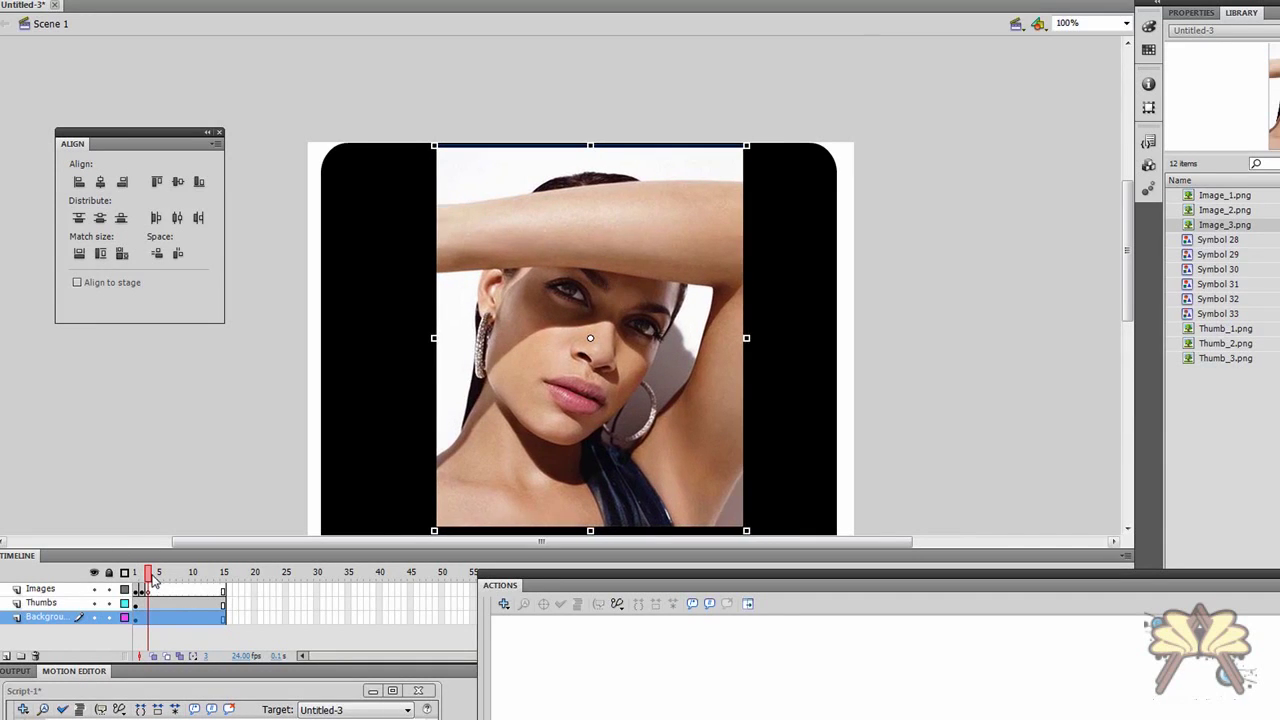
mouse_move(152, 579)
mouse_down()
mouse_move(135, 579)
mouse_move(150, 580)
mouse_up()
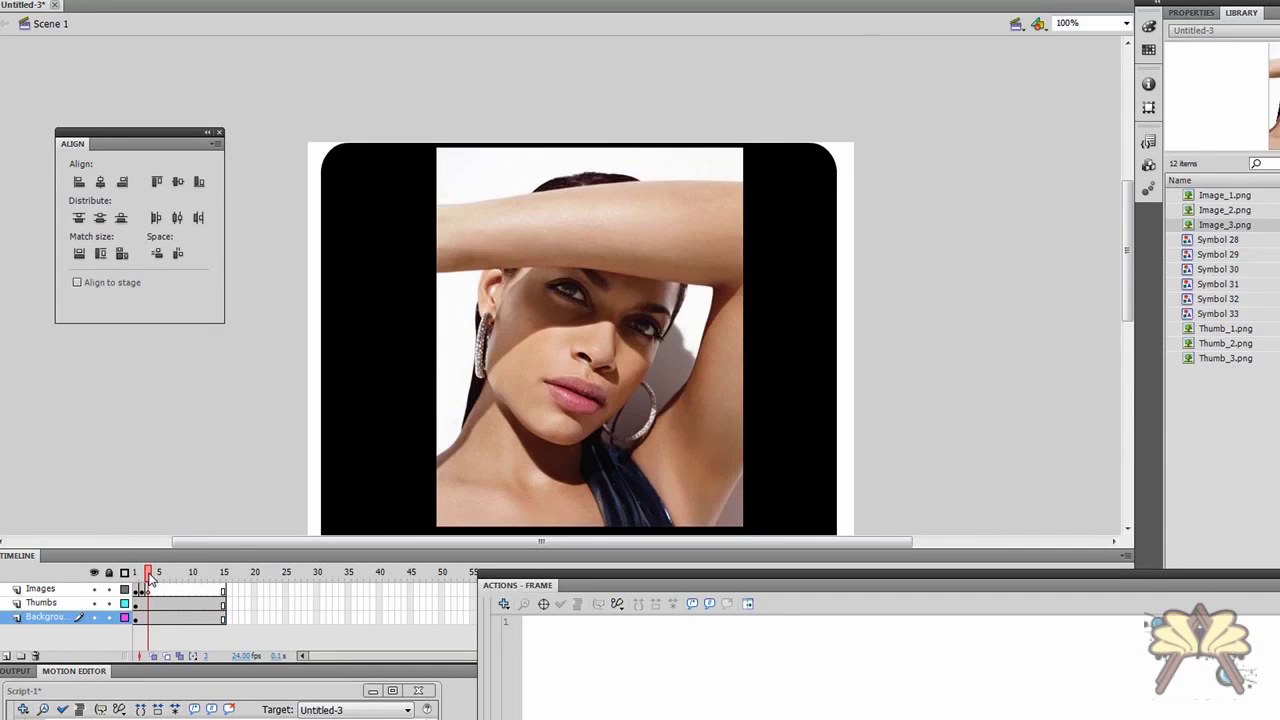
click(548, 383)
key(Delete)
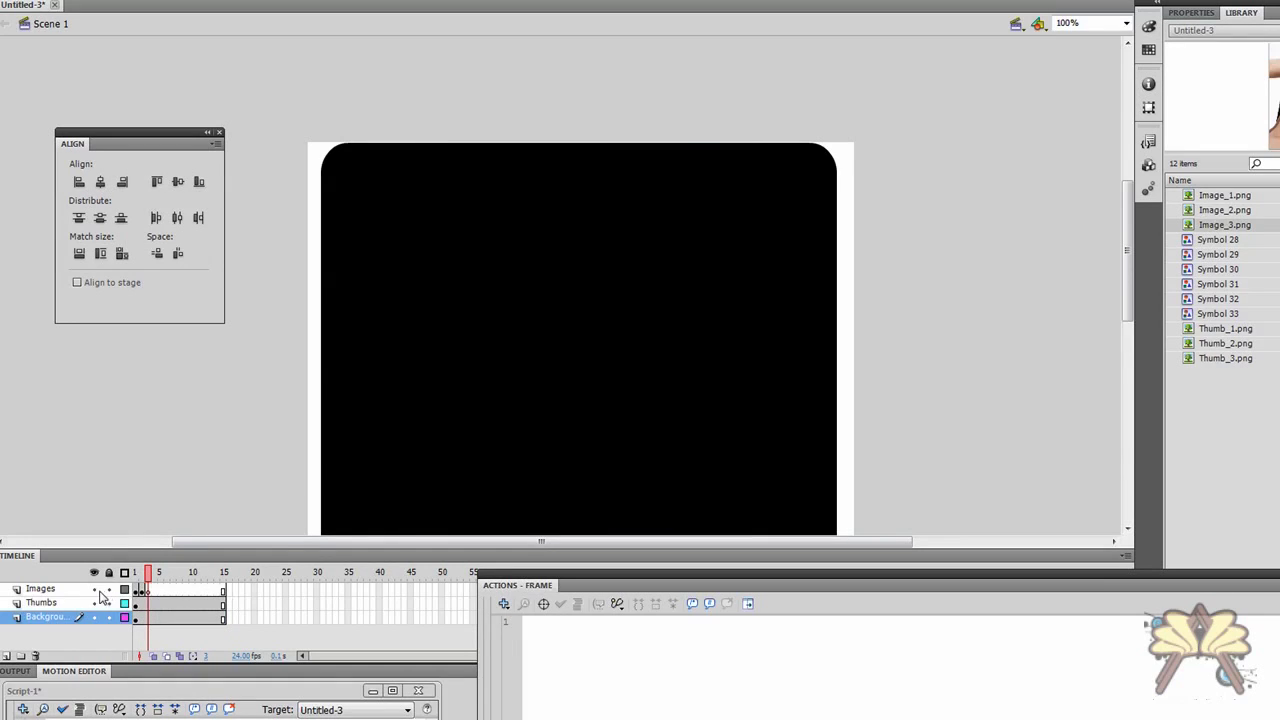
- Place Image_3.png on frame 3 of the Images layer, centred above the thumbnails
click(70, 590)
click(150, 590)
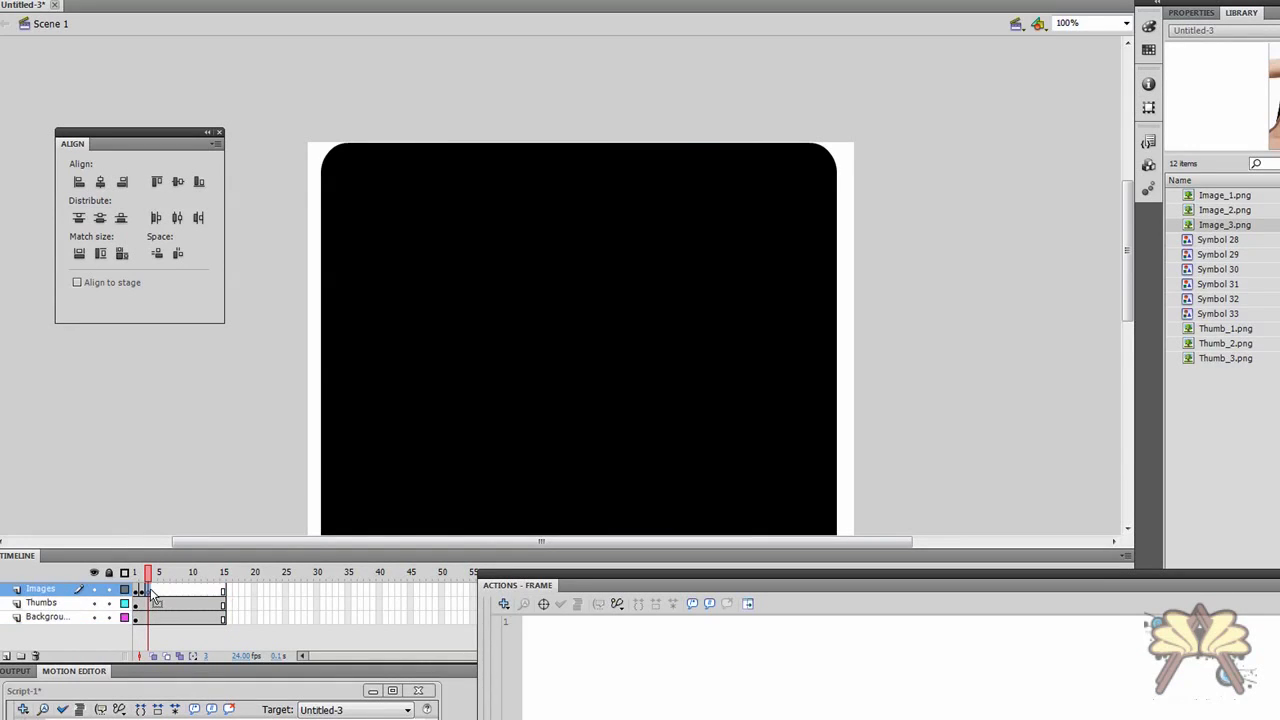
drag(1210, 226, 595, 348)
scroll(595, 348, down, 4)
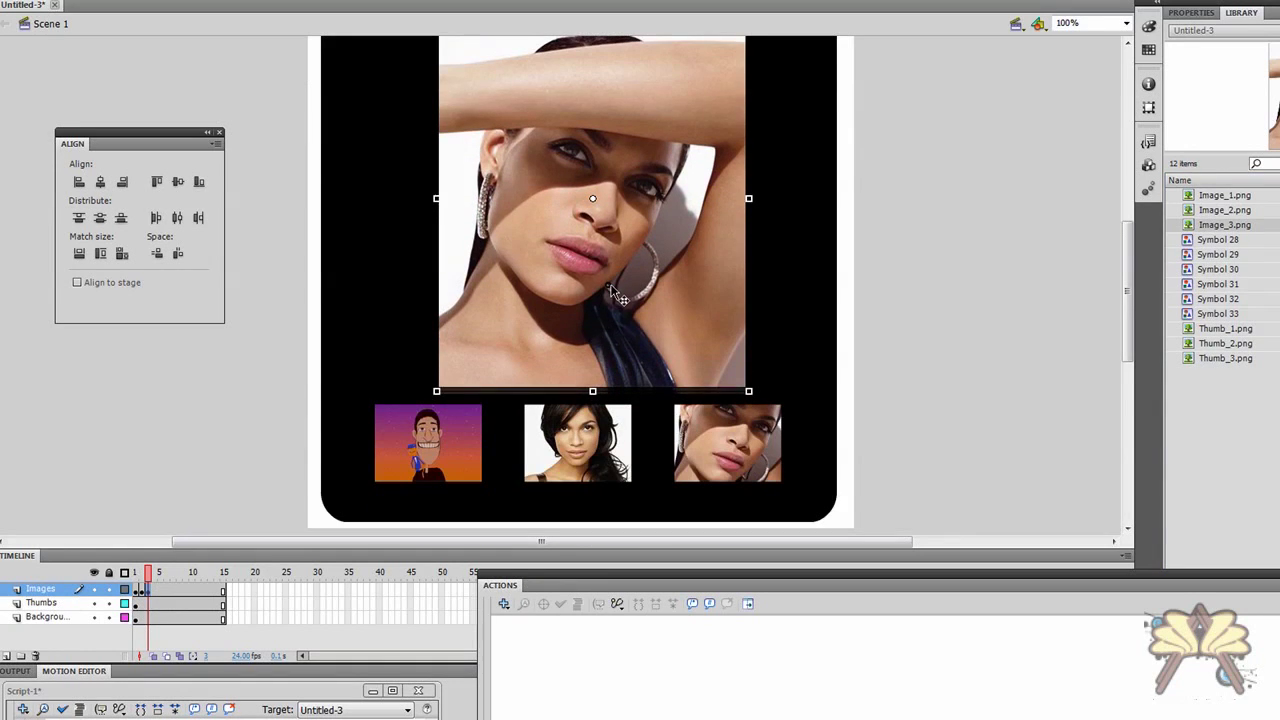
scroll(603, 312, up, 1)
drag(597, 302, 596, 311)
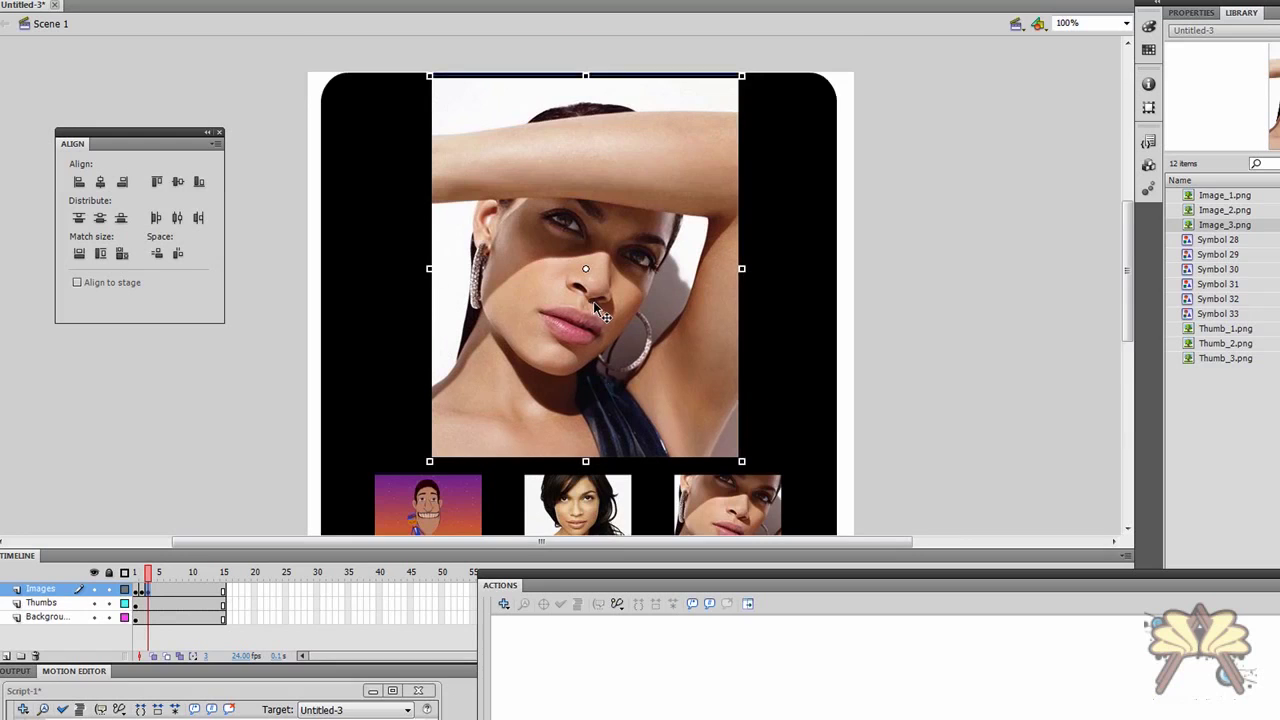
- Select all three thumbnails on the stage
scroll(598, 312, down, 3)
click(445, 373)
shift+click(580, 376)
shift+click(702, 370)
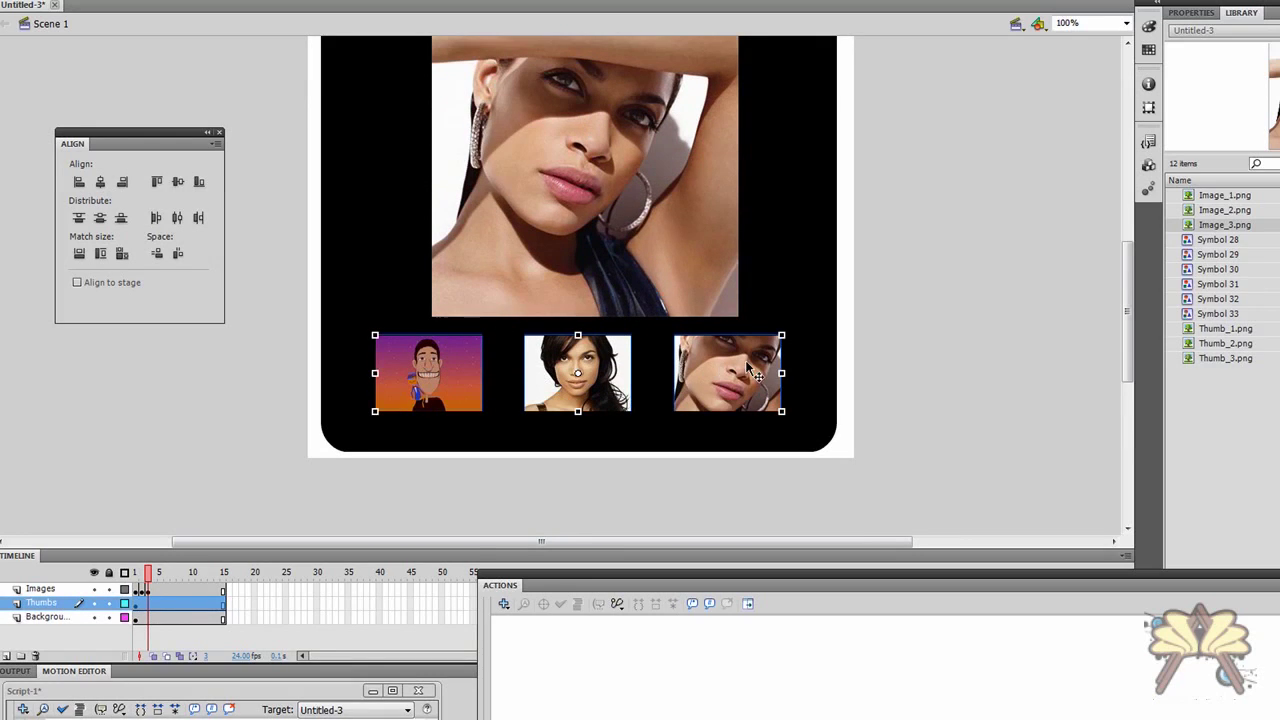
- Nudge the thumbnails down and move the large photo slightly lower
key(Down)
key(Down)
key(Down)
key(Down)
key(Down)
key(Down)
key(Down)
key(Down)
key(Down)
key(Down)
key(Down)
key(Down)
key(Down)
key(Down)
key(Down)
key(Down)
key(Down)
key(Down)
key(Down)
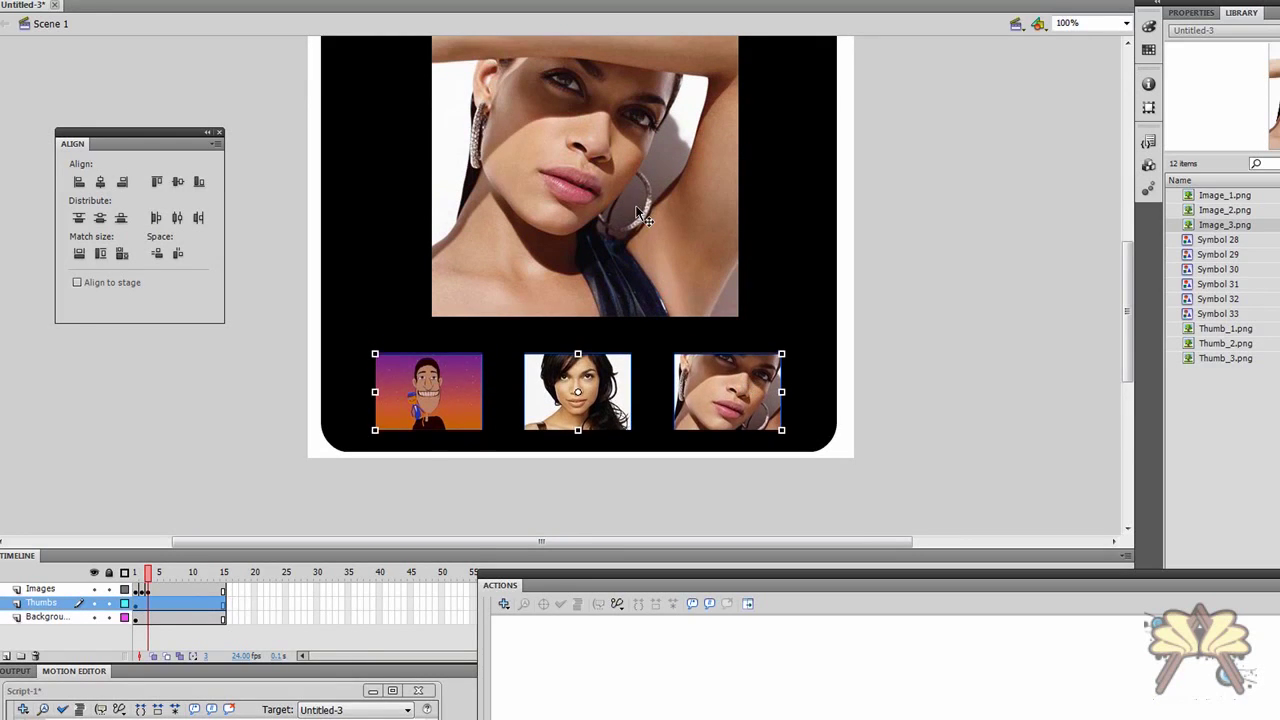
drag(636, 208, 637, 222)
scroll(648, 250, up, 3)
scroll(644, 241, down, 3)
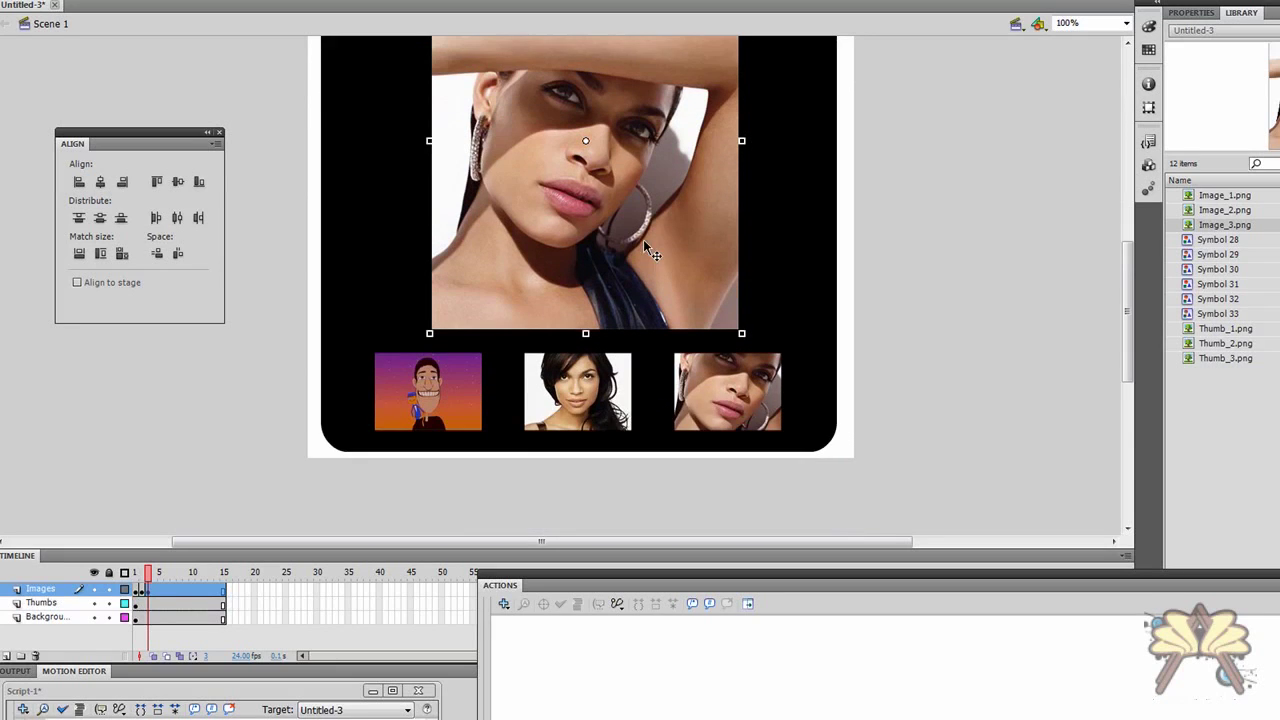
- Lower the black background's top edge slightly
click(397, 233)
scroll(405, 238, up, 3)
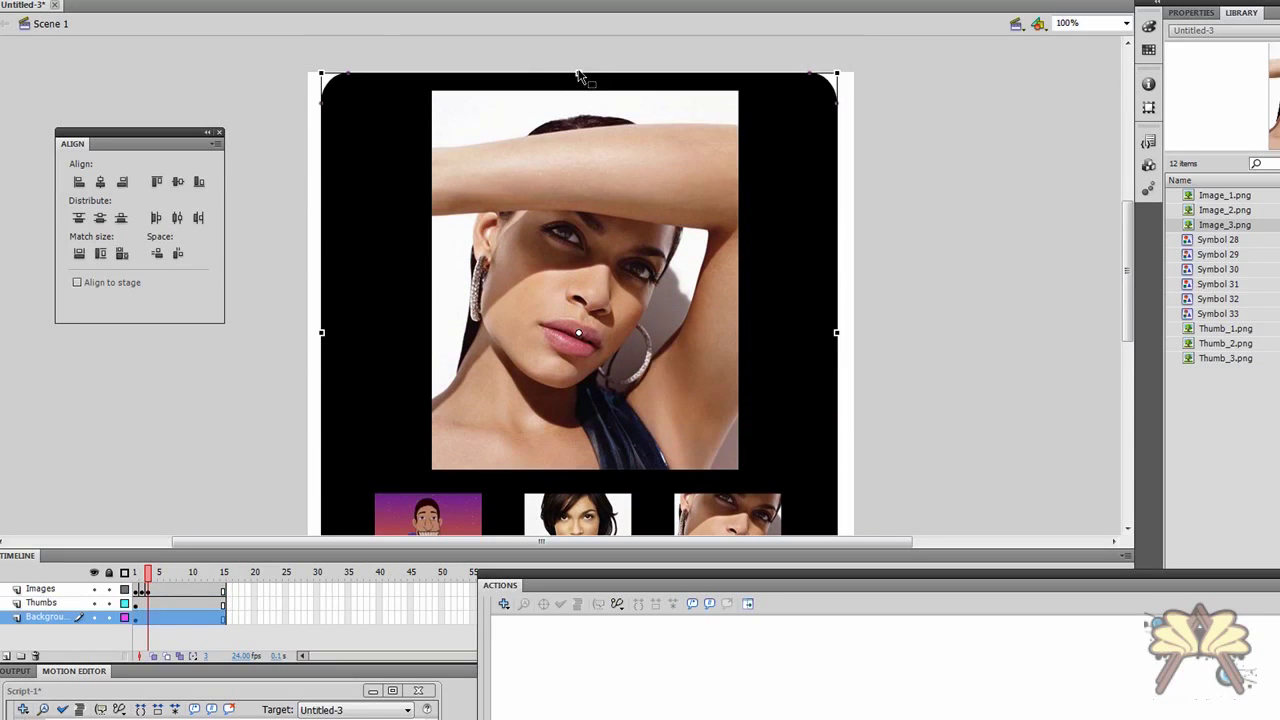
drag(578, 72, 578, 76)
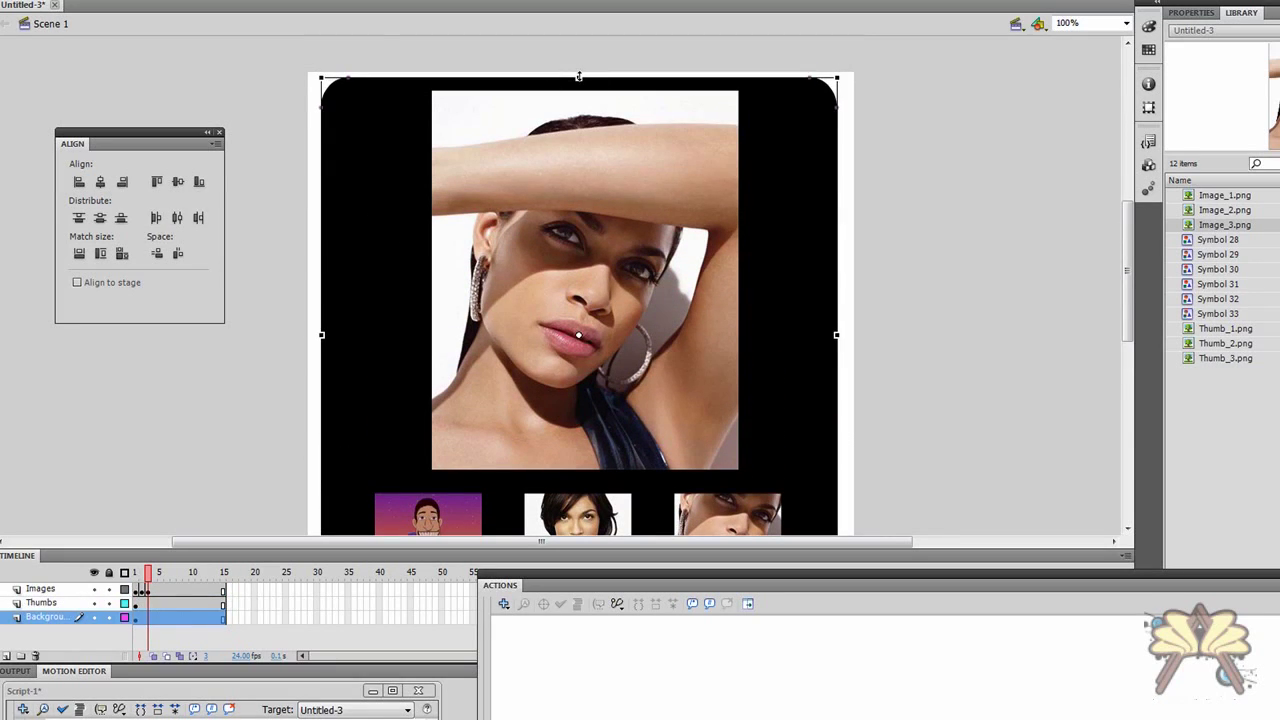
scroll(829, 271, down, 3)
click(931, 363)
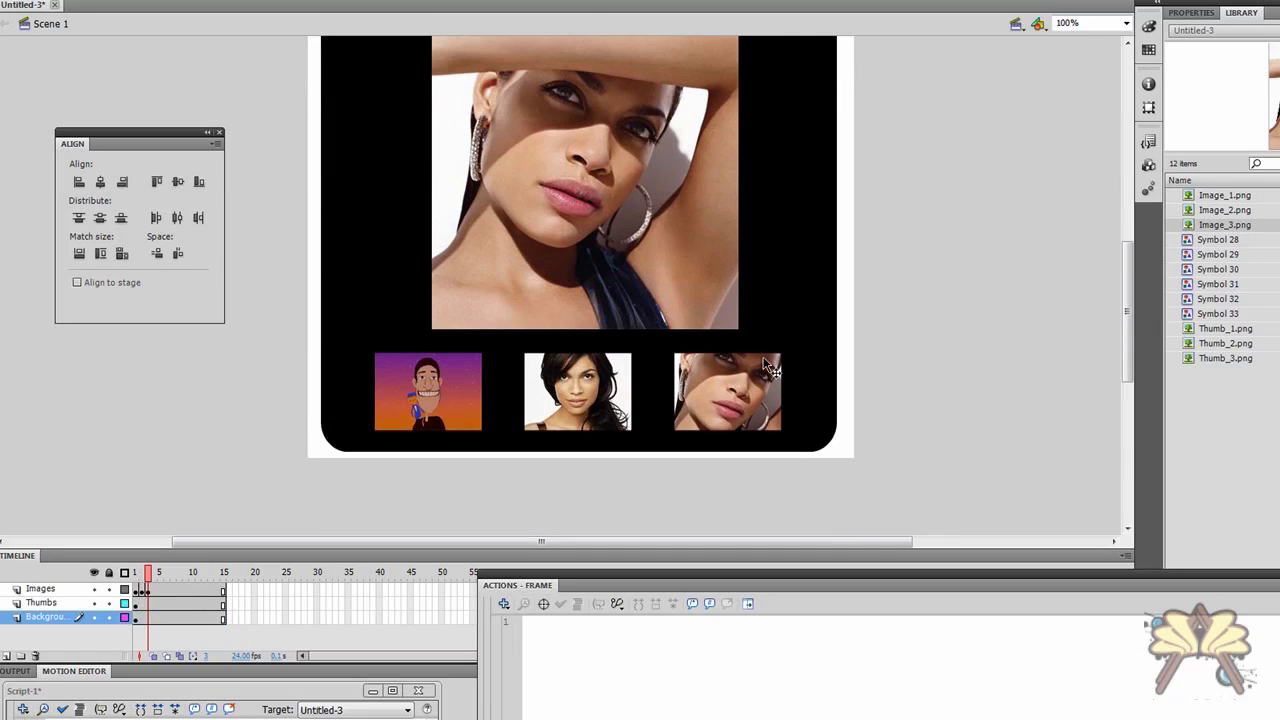
- Move the three thumbnails down a little closer to the background's bottom edge
click(770, 368)
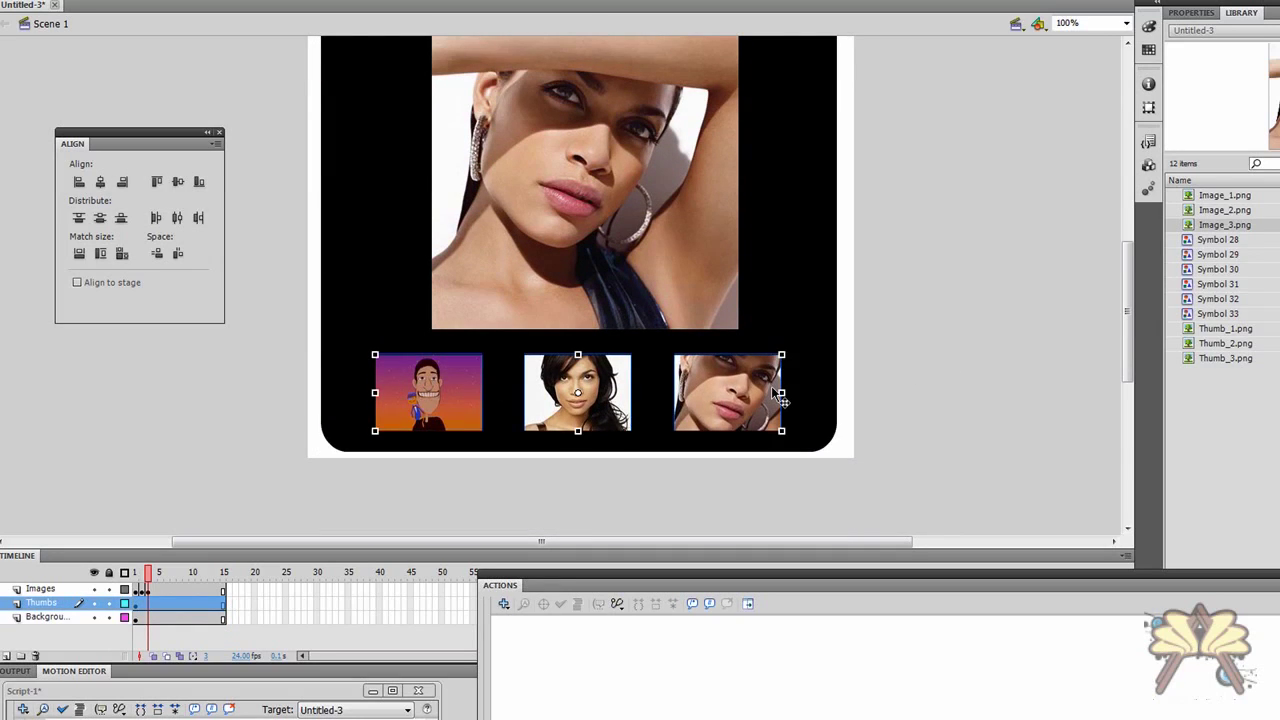
drag(771, 387, 771, 390)
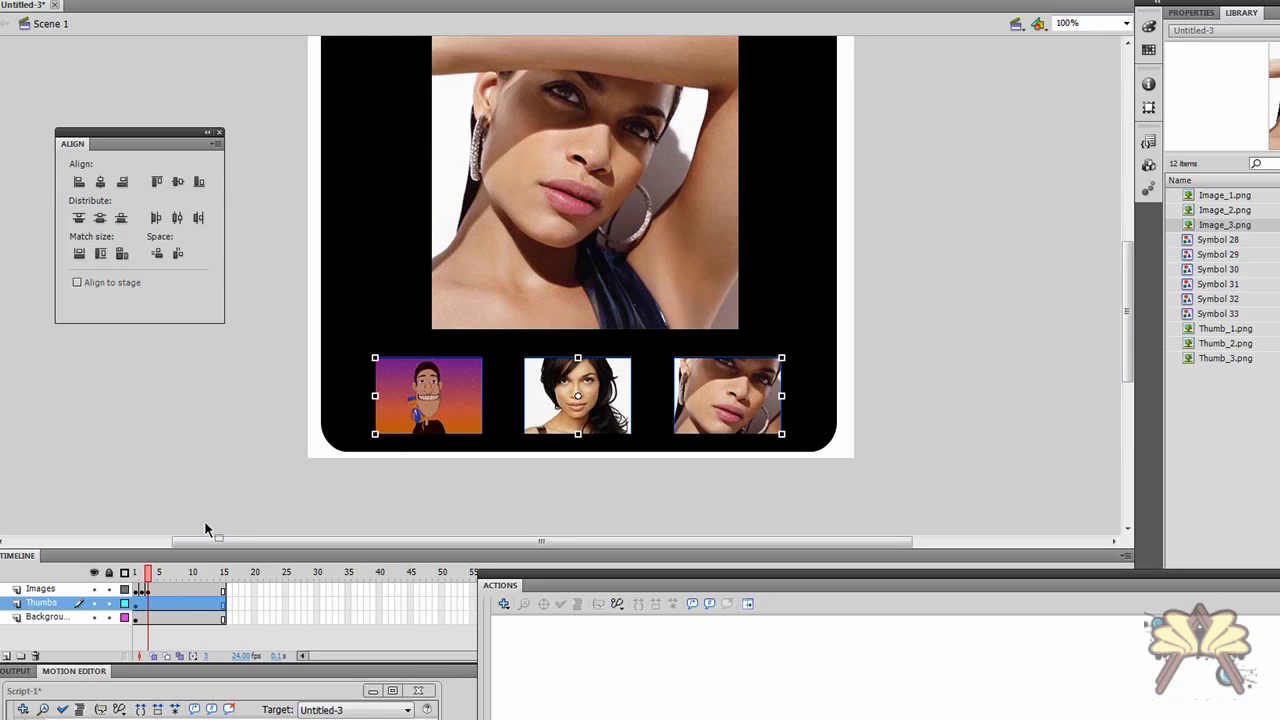
click(327, 482)
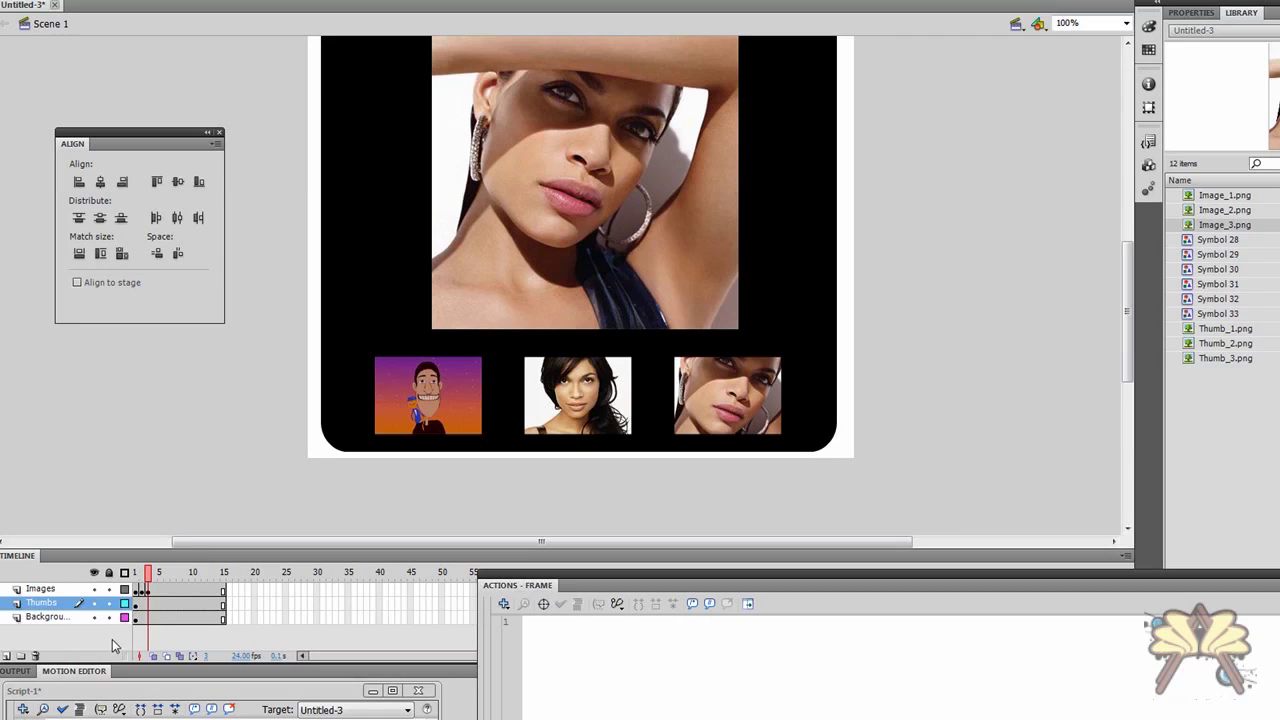
- Add a new layer above the Images layer
click(68, 589)
click(7, 656)
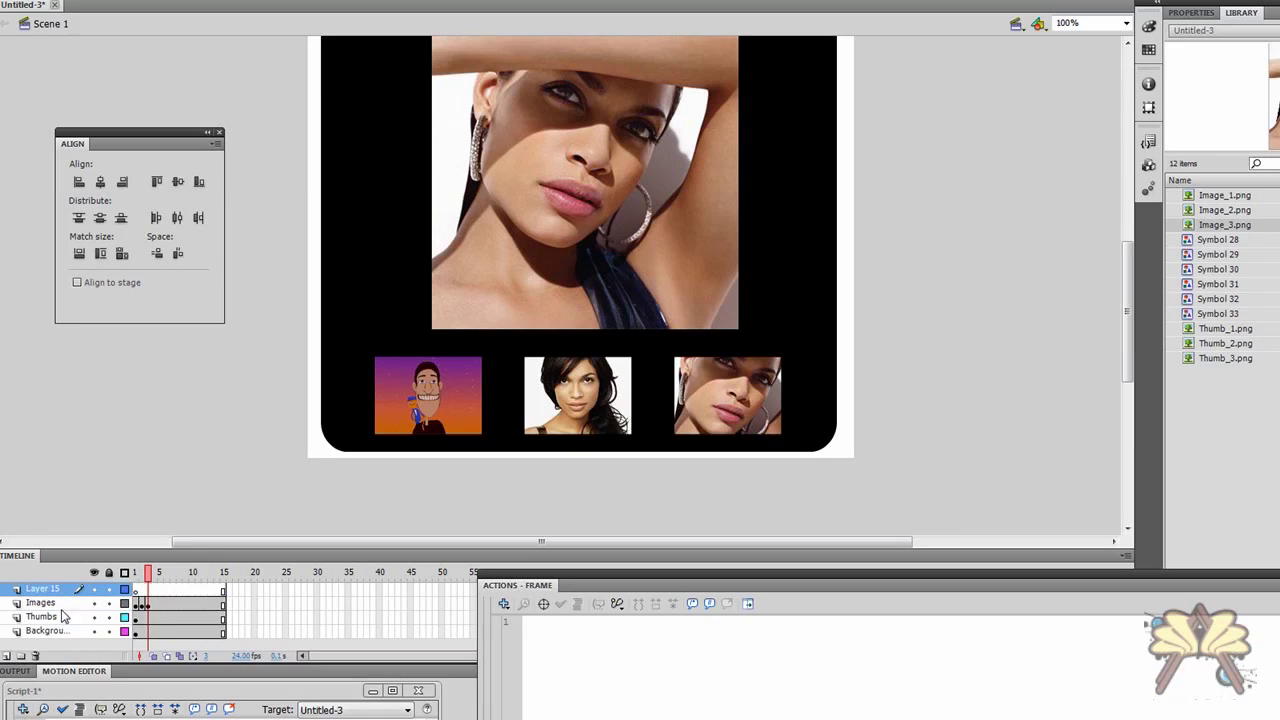
click(136, 591)
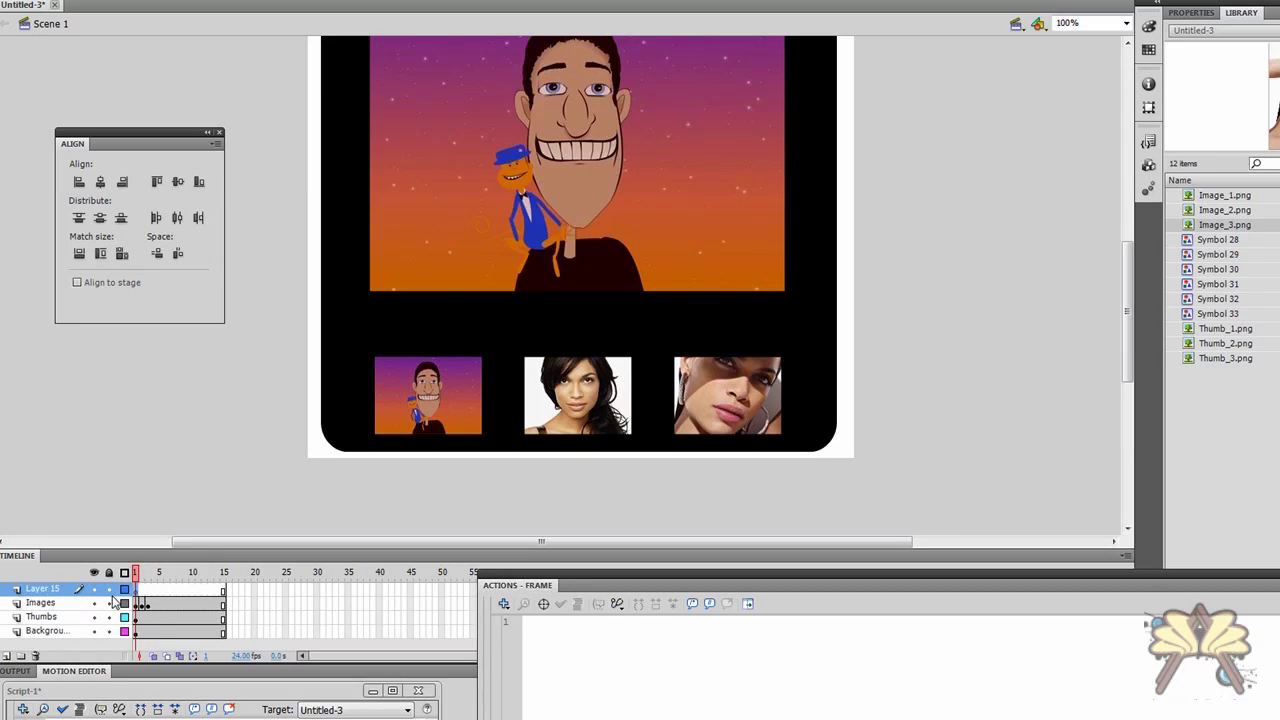
key(period)
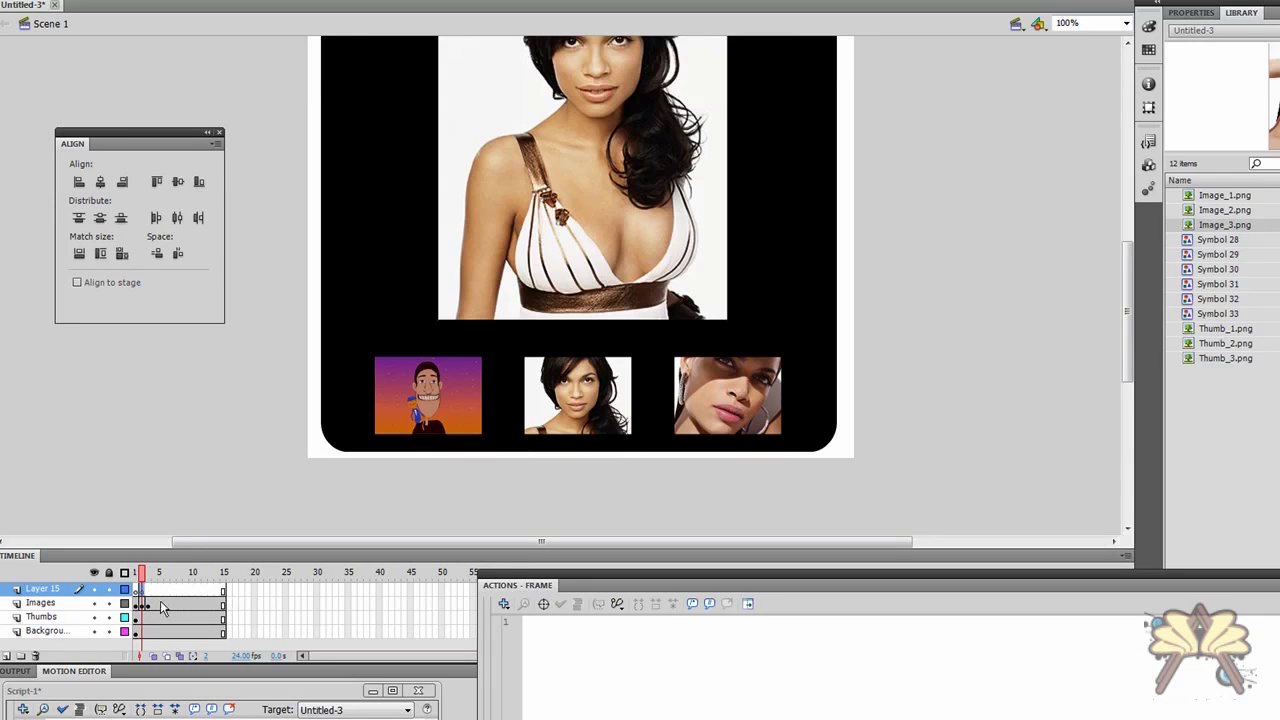
- Put a stop(); action on the new layer's frame 1 and test-play the movie
click(135, 591)
click(557, 670)
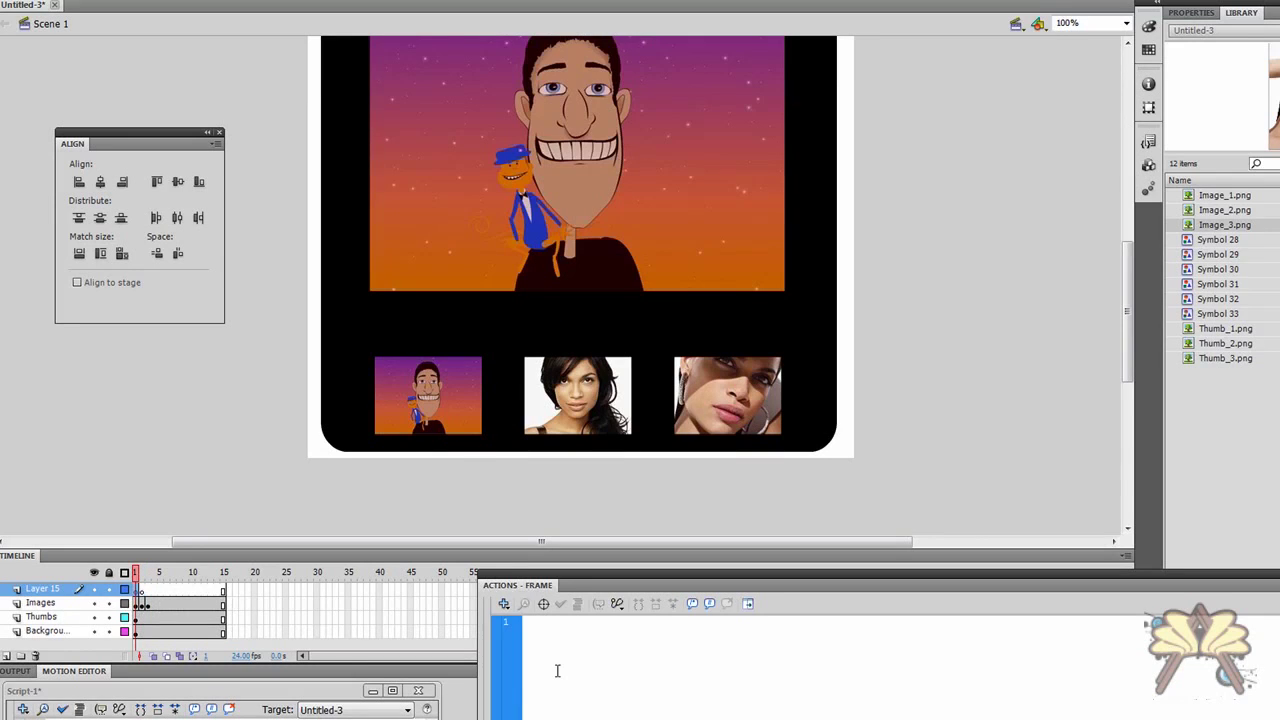
text(stop)
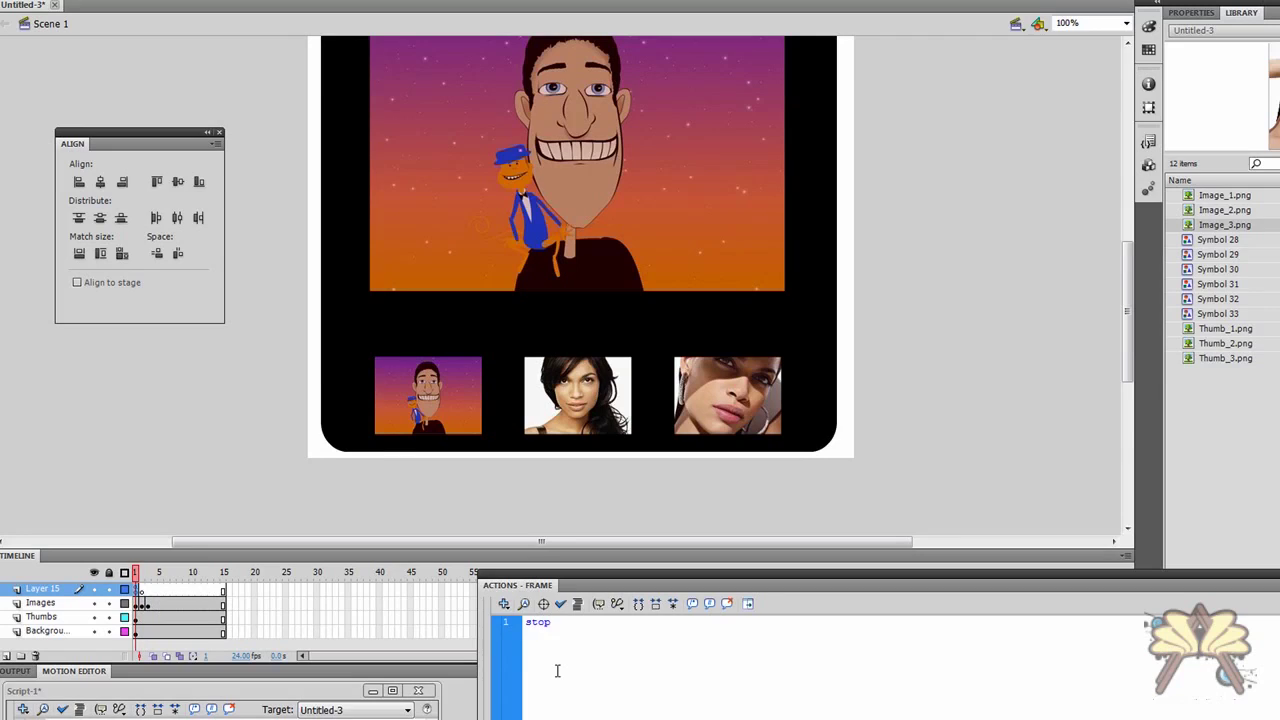
text(();)
key(ctrl+Return)
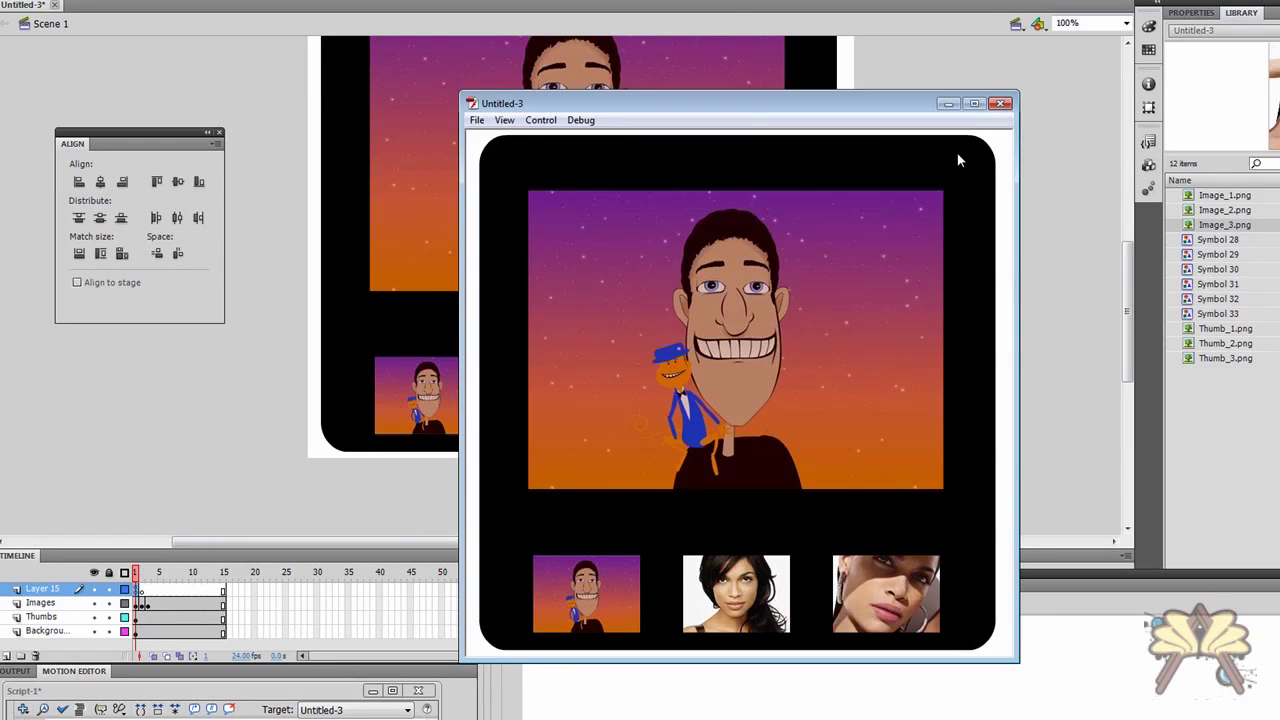
click(1001, 104)
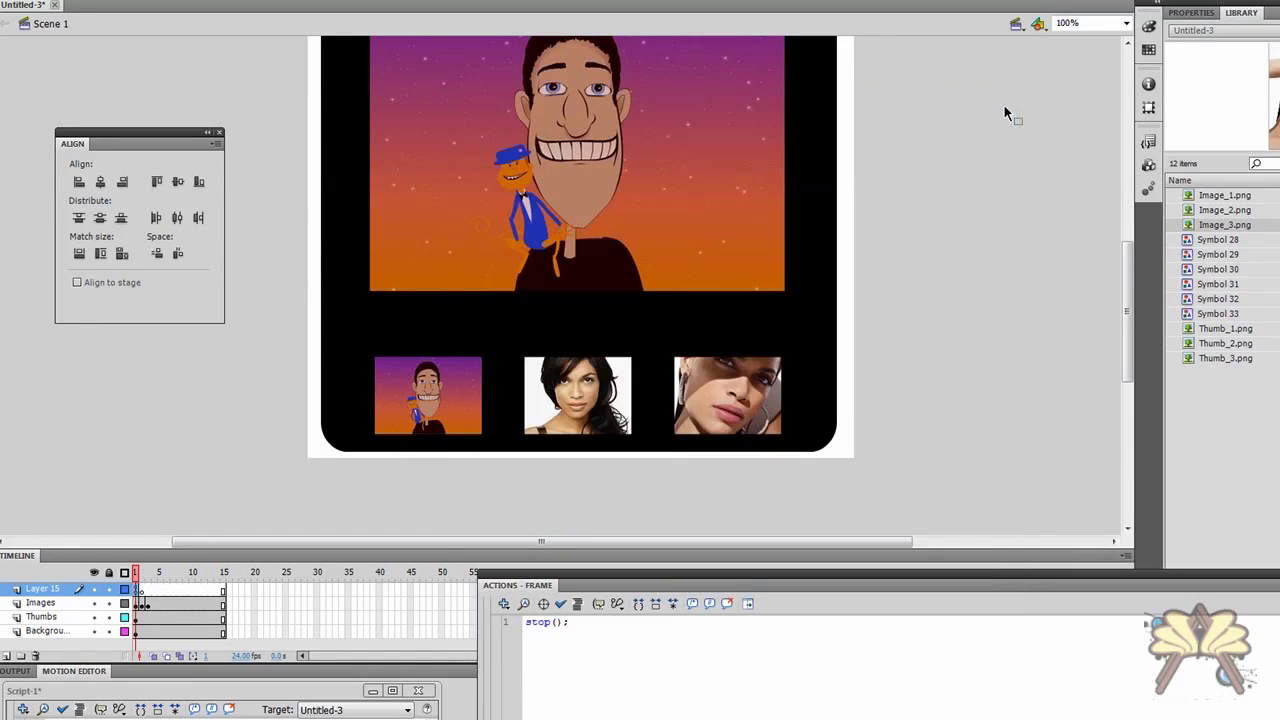
- Create a new top layer above Layer 15 named Actionscript
click(5, 657)
double_click(45, 590)
key(BackSpace)
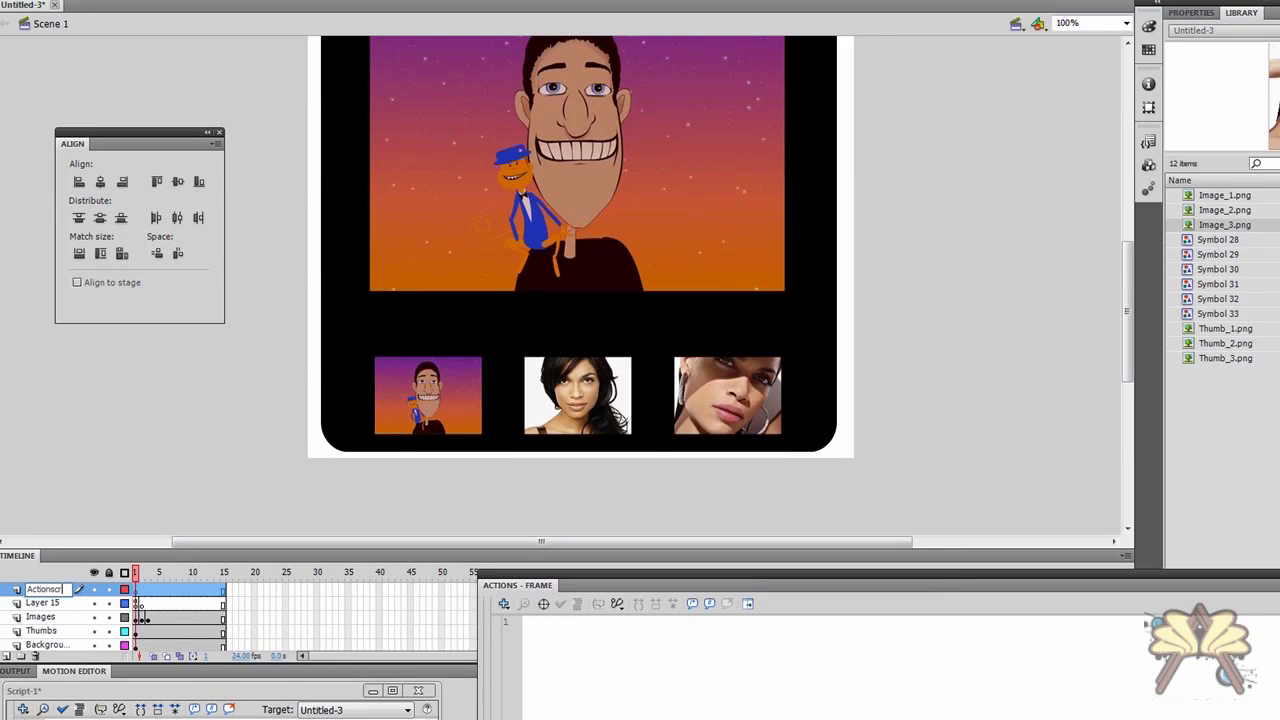
text(Actionscript)
key(Return)
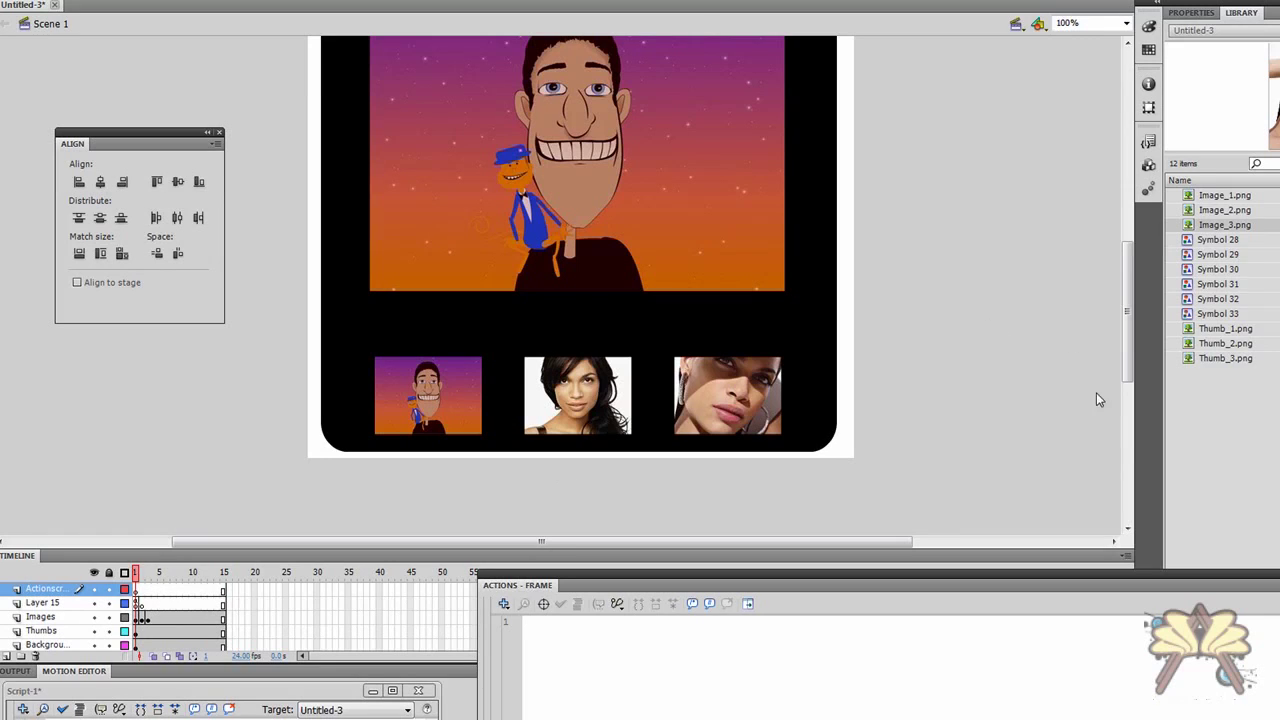
drag(1127, 370, 1127, 353)
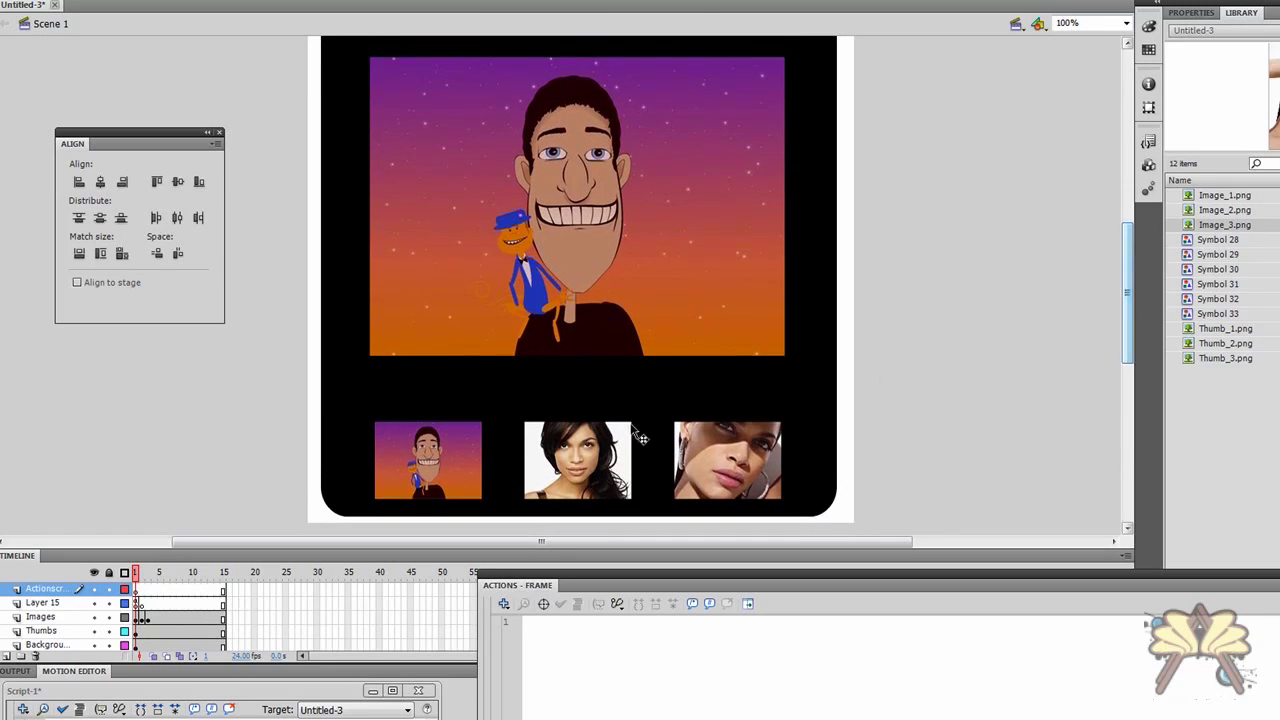
click(455, 467)
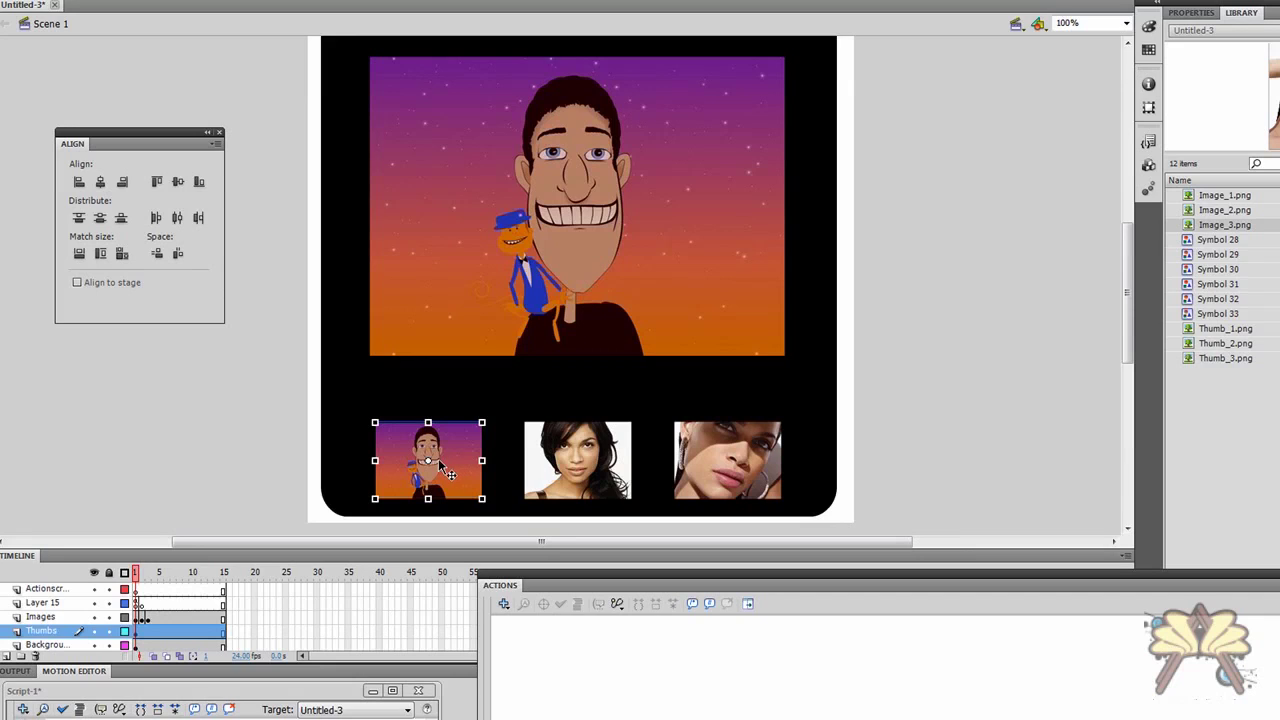
- Convert the first two thumbnails into button symbols named Button1 and Button2
right_click(454, 448)
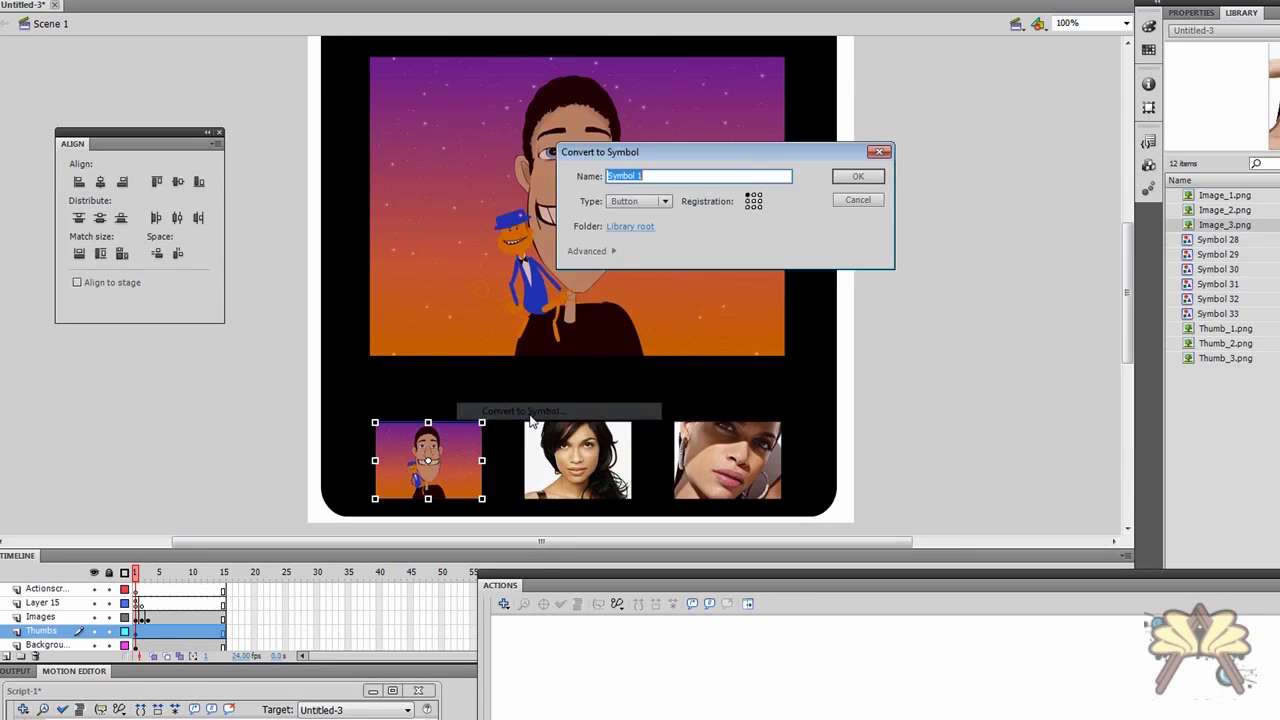
text(Butto)
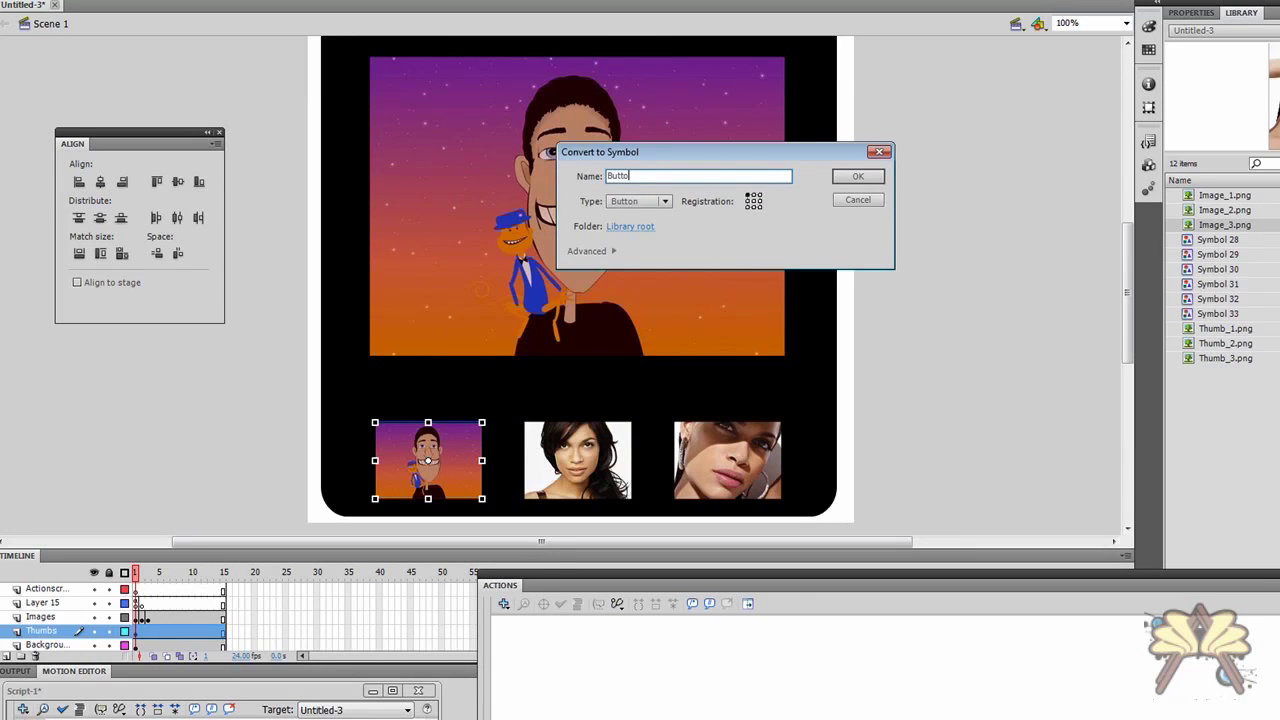
text(n1)
key(Return)
click(616, 464)
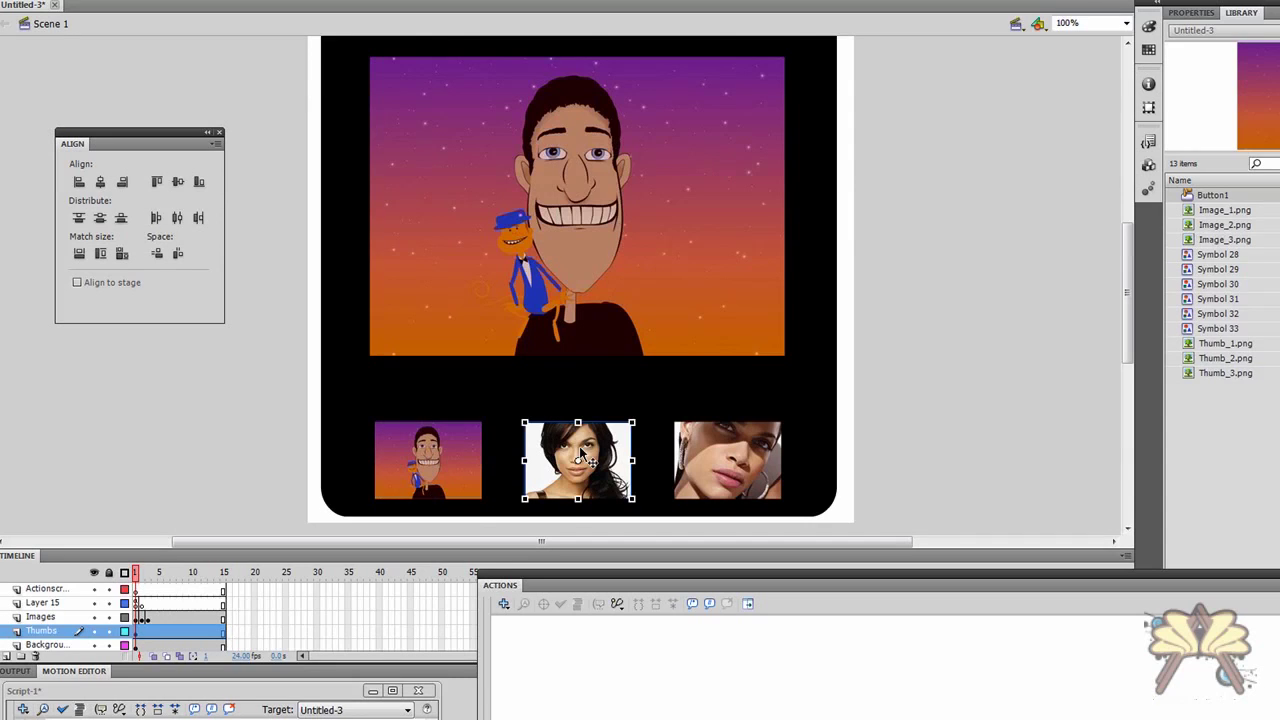
right_click(620, 468)
click(648, 412)
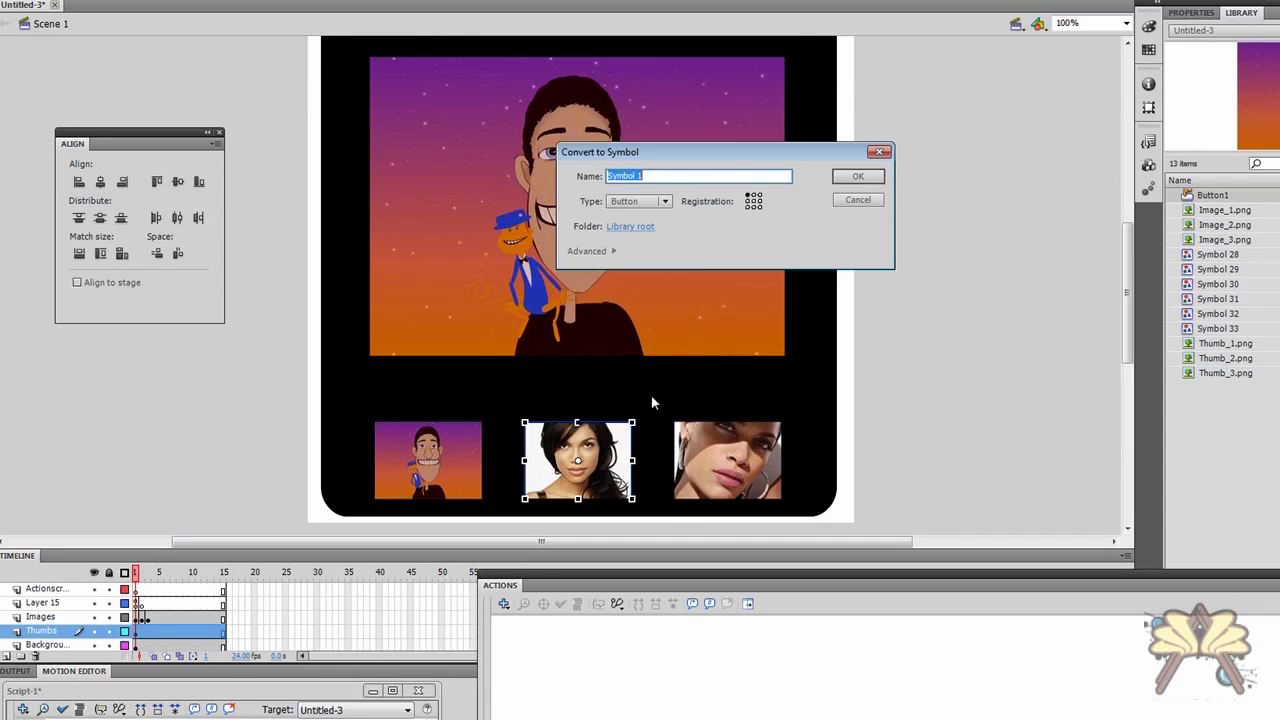
text(Button2)
key(Return)
- Convert the third thumbnail into a button symbol named Button3
click(740, 438)
right_click(738, 447)
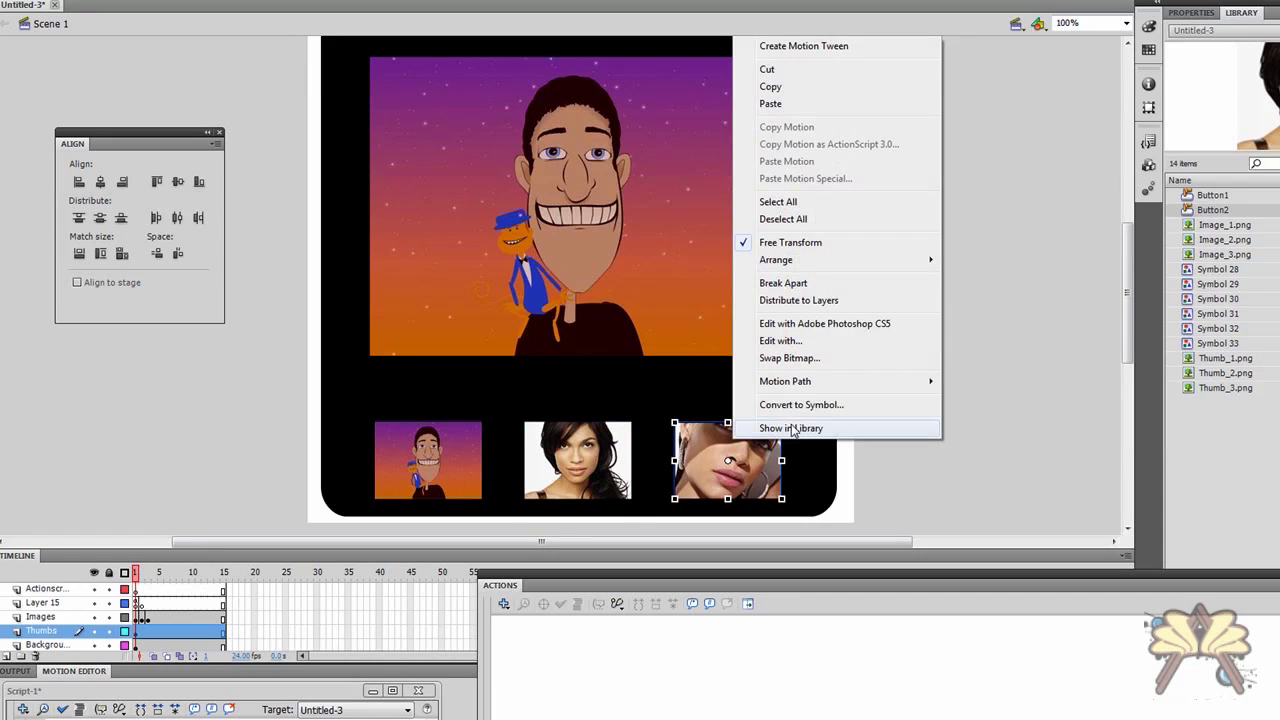
click(808, 405)
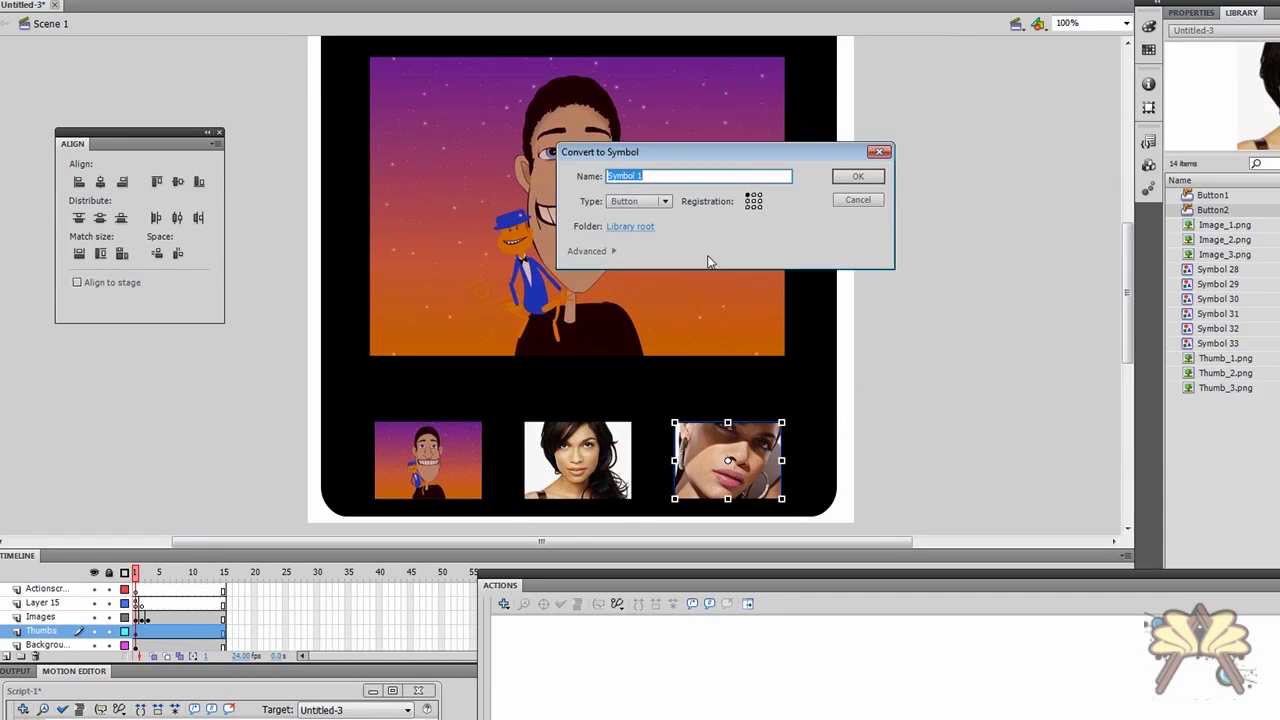
text(Button3)
key(Return)
click(428, 461)
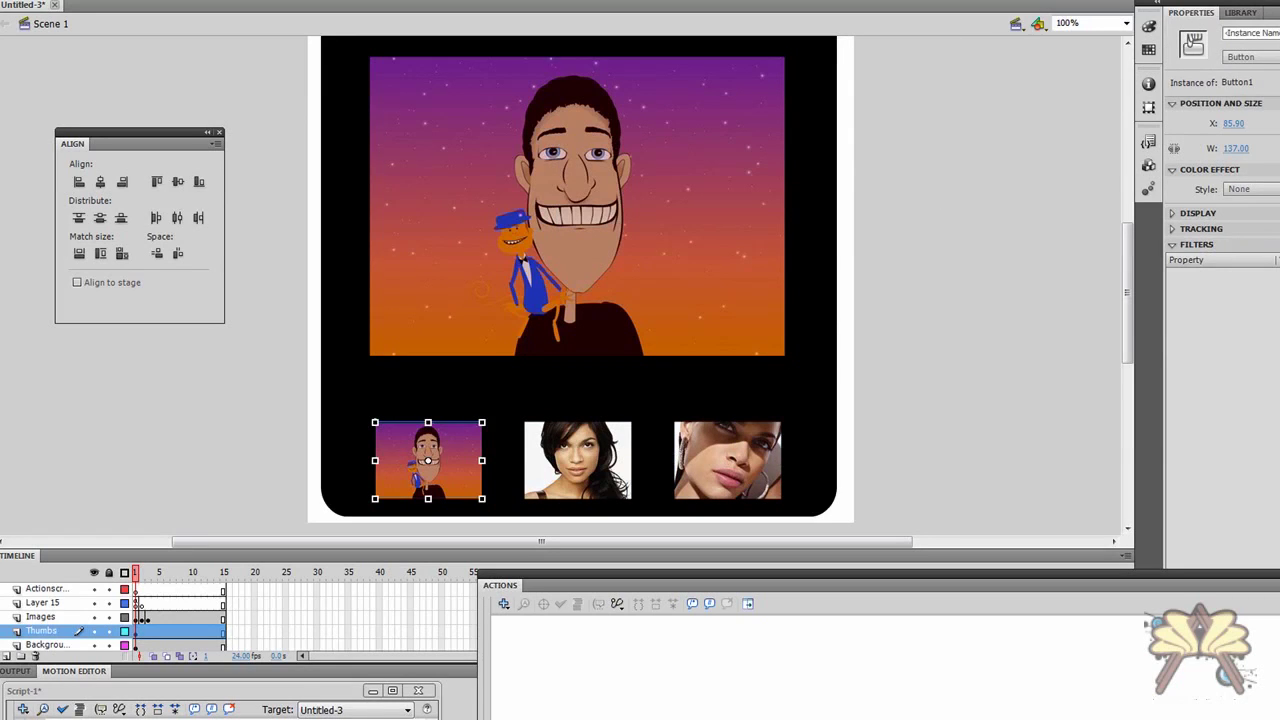
- Name the second and third thumbnail button instances thumb2_btn and thumb3_btn
click(1250, 33)
click(568, 475)
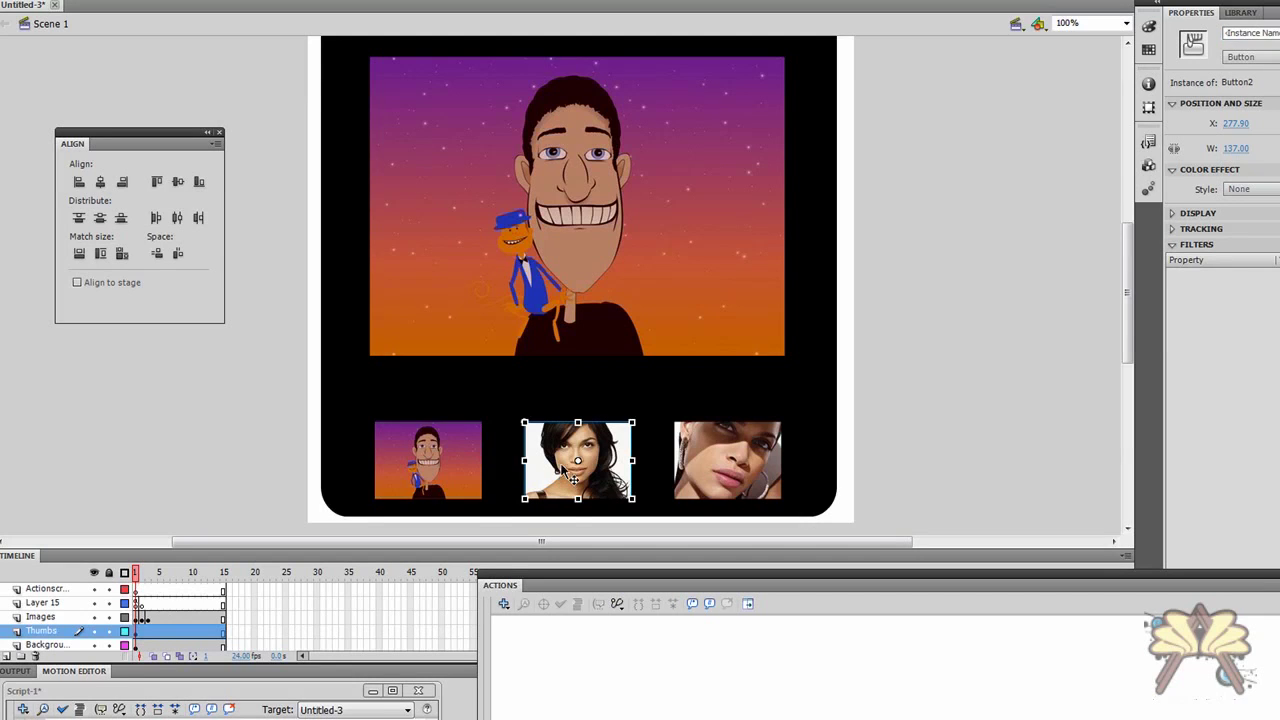
click(1250, 33)
text(thumb2_btn)
key(Return)
click(752, 466)
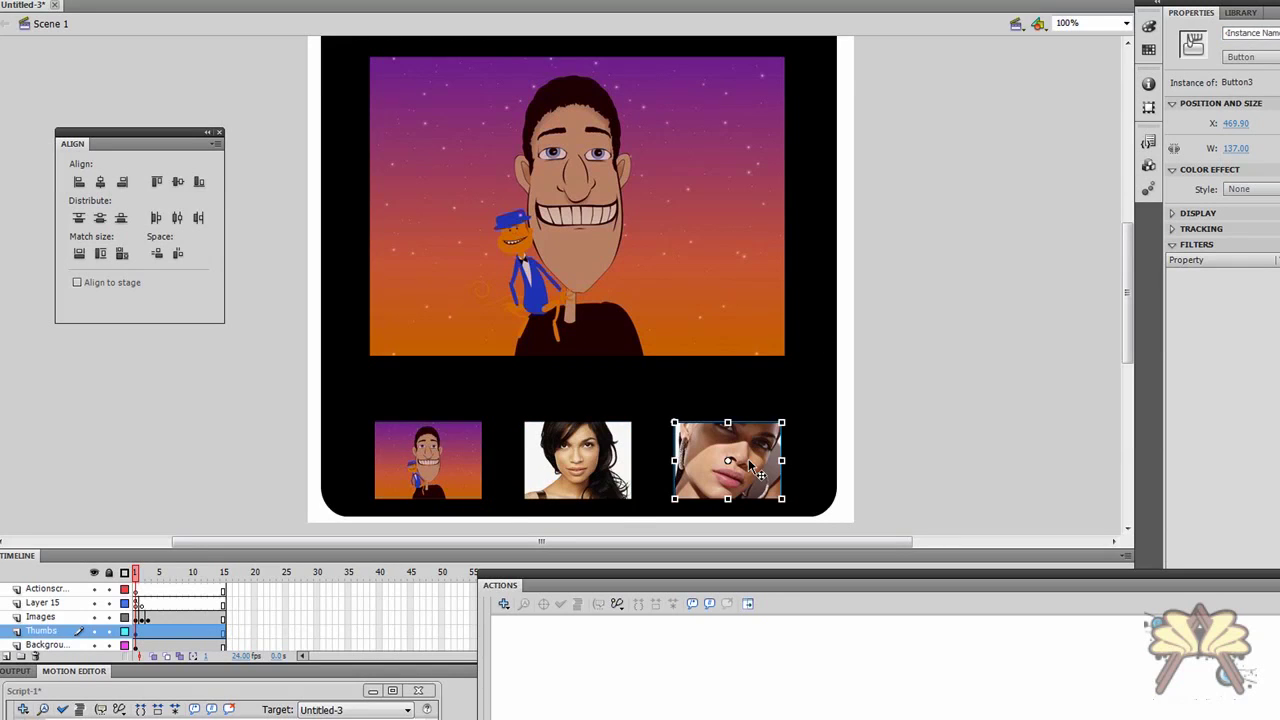
click(1258, 35)
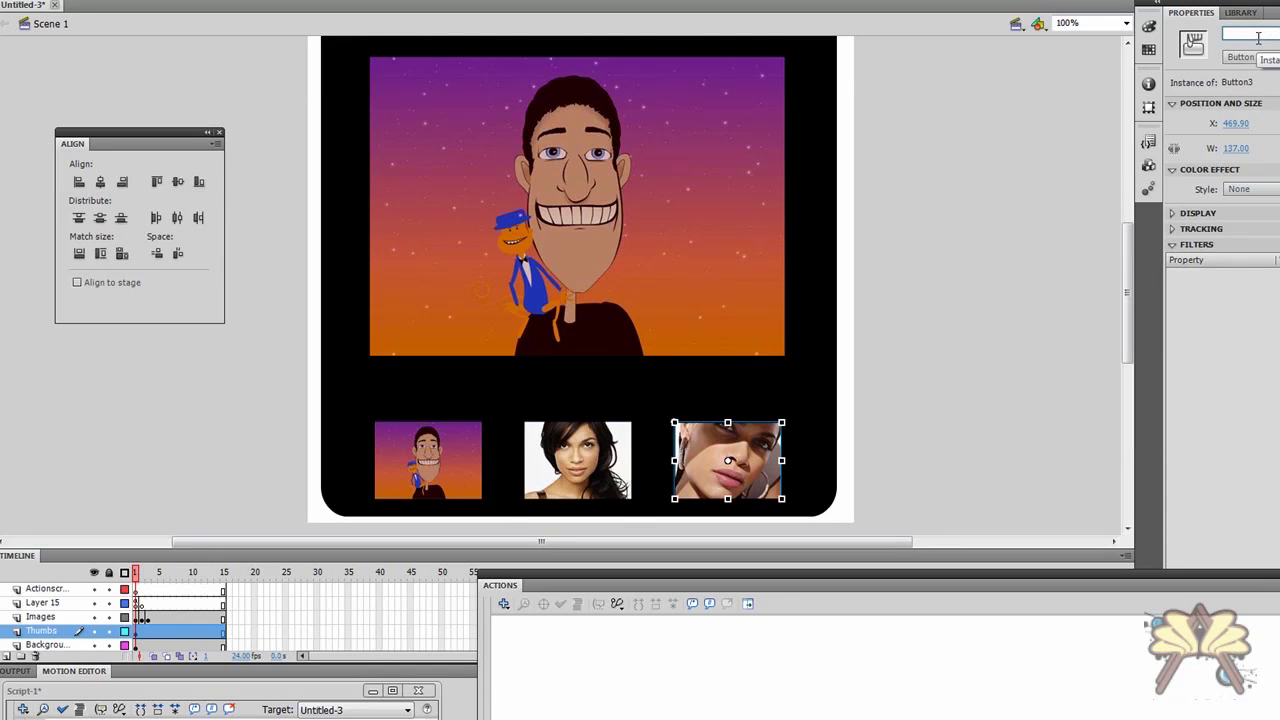
text(thumb3_btn)
key(Return)
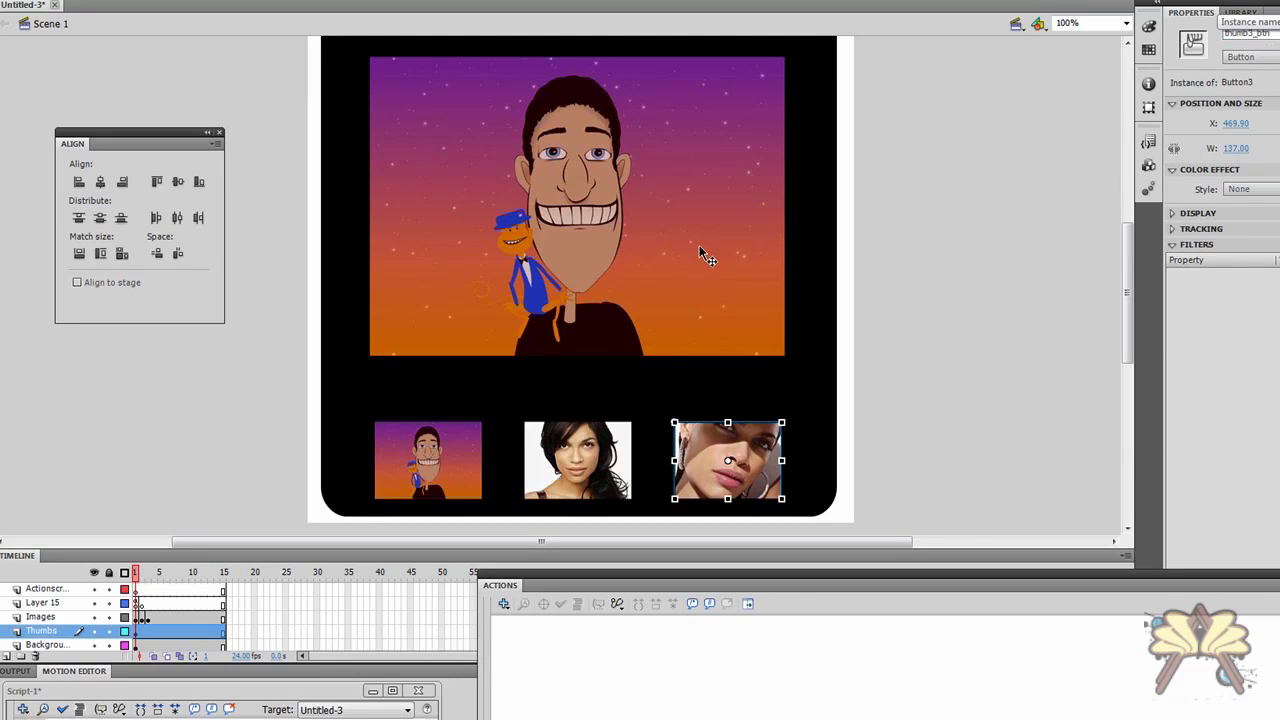
- Lock the Thumbs layer and label the first Images keyframe 'cartoon'
click(108, 631)
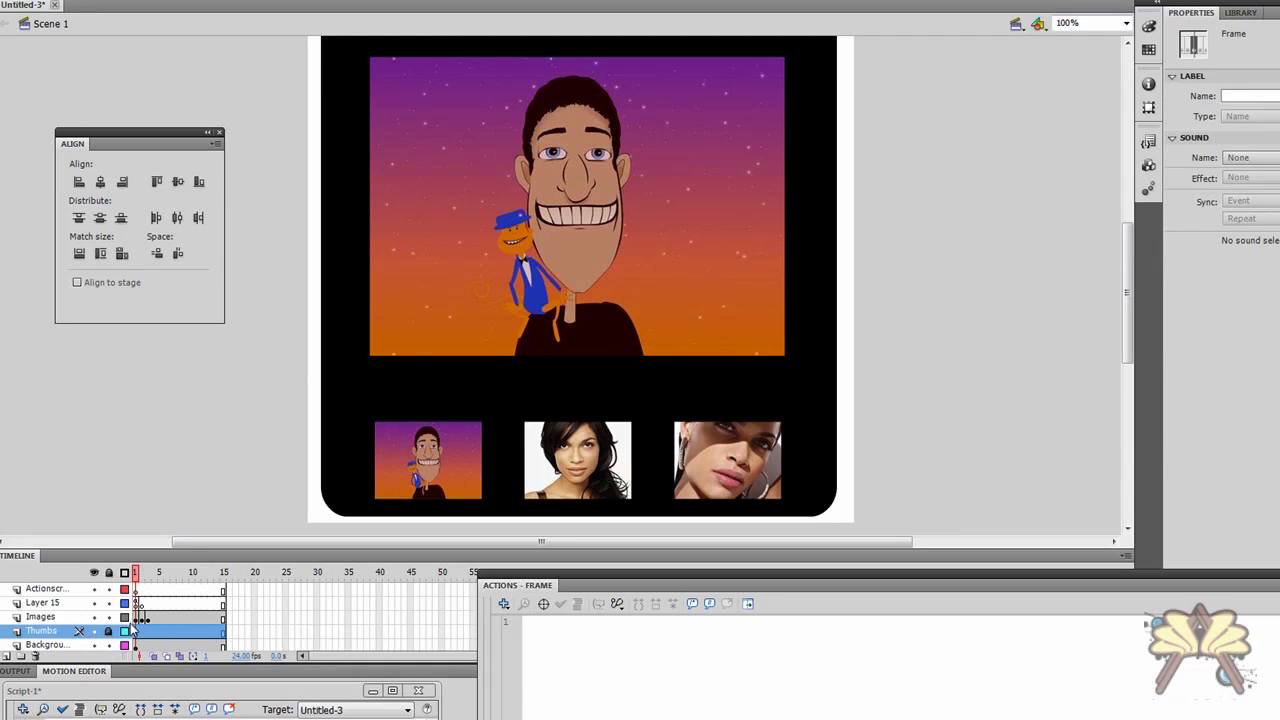
click(137, 617)
click(555, 230)
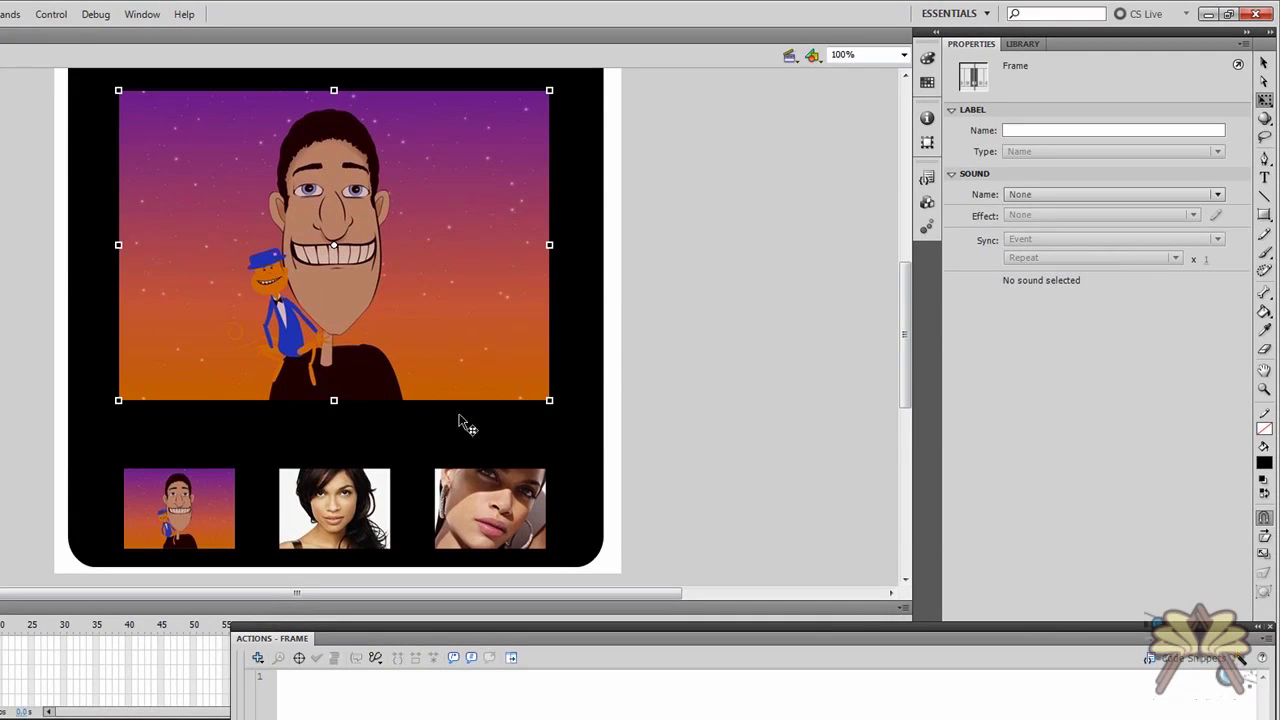
click(1044, 130)
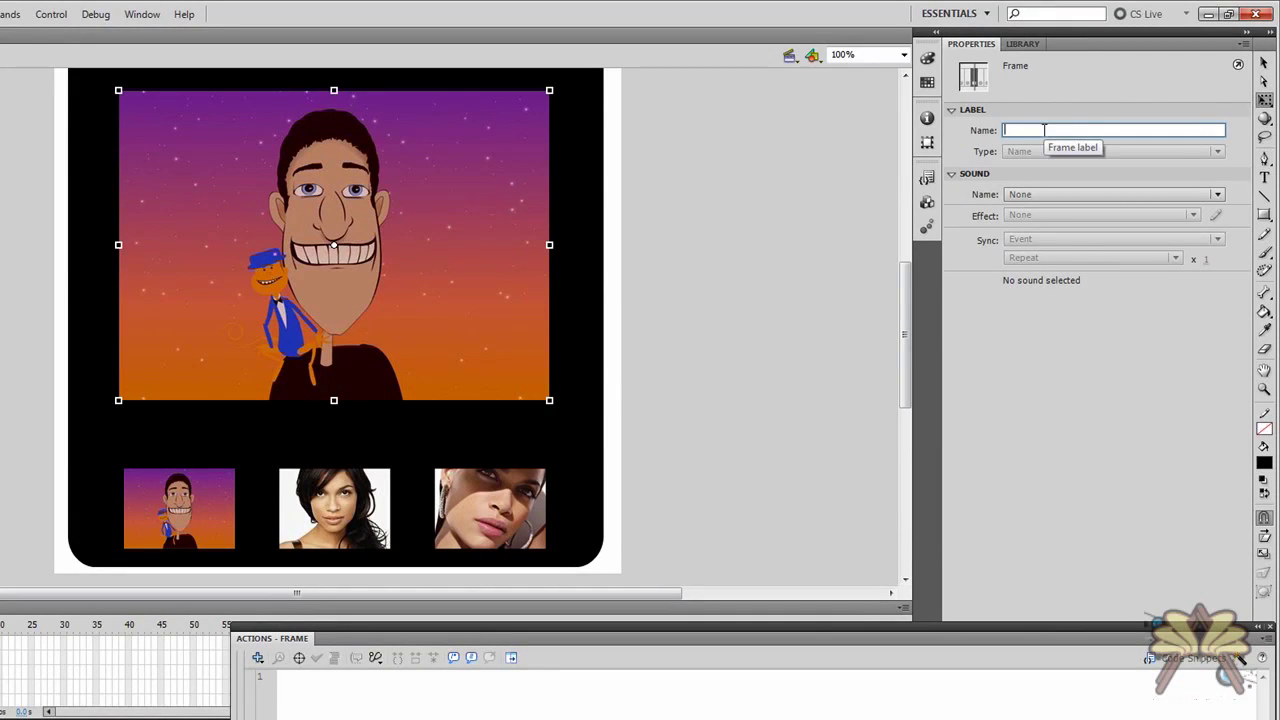
text(cartoon)
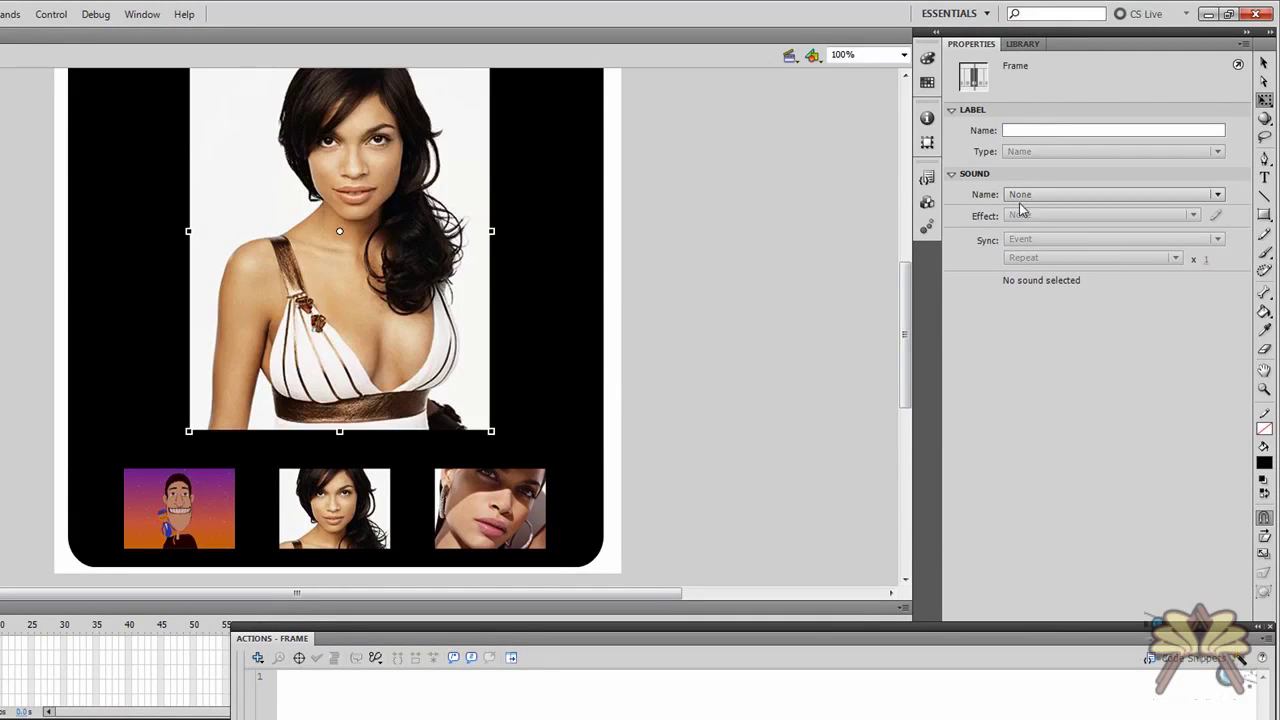
- Label the second and third Images keyframes Rosario2 and Rosario3
click(1041, 131)
text(Rosario)
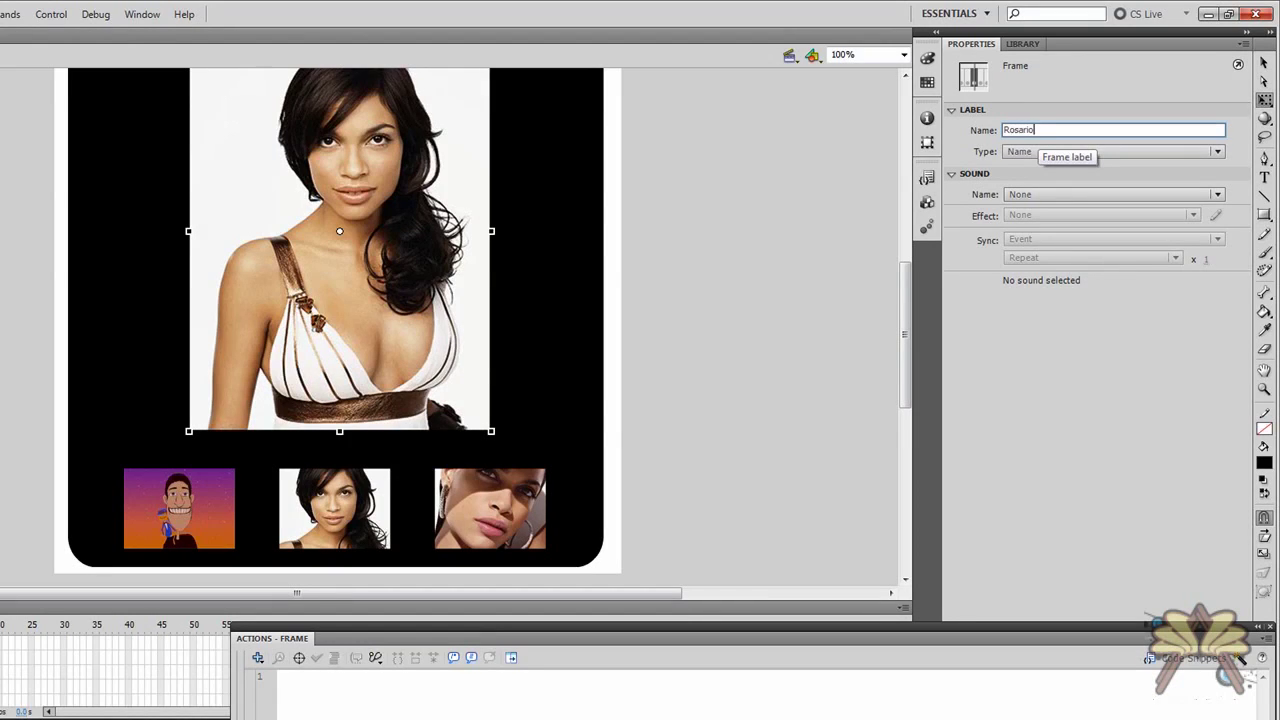
text(1)
key(BackSpace)
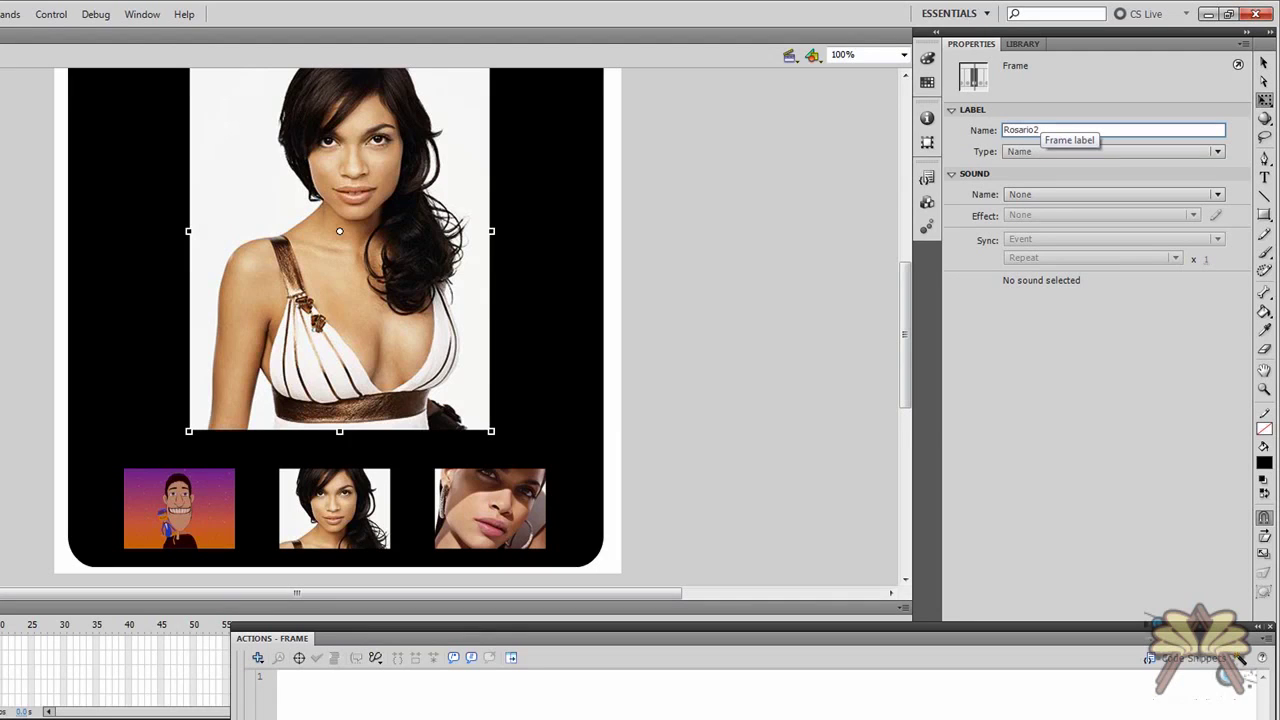
key(Return)
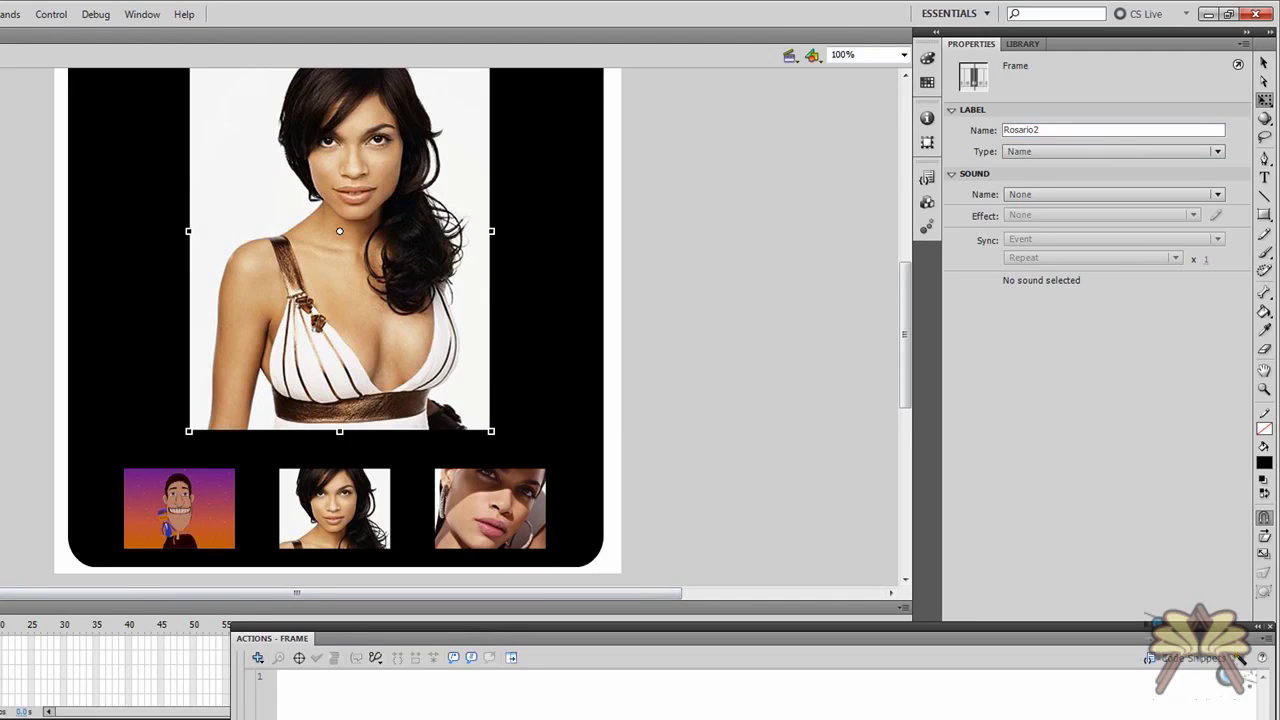
key(period)
click(1053, 130)
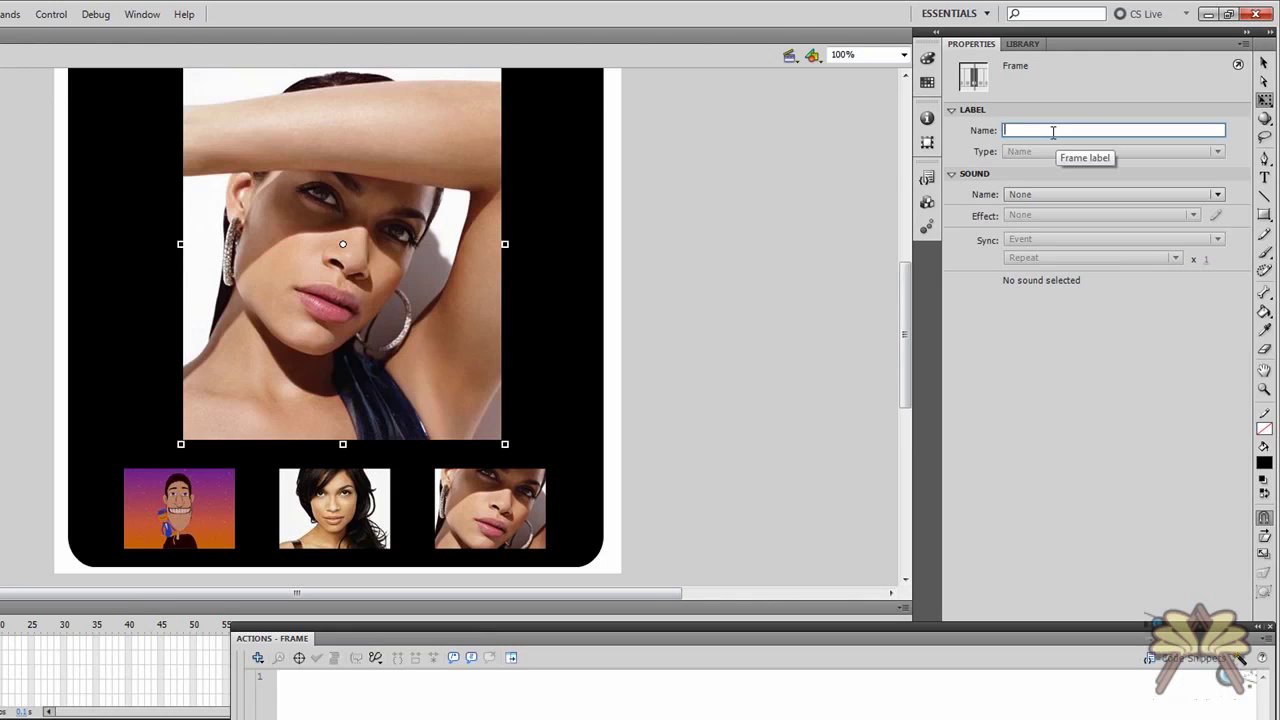
text(Rosario)
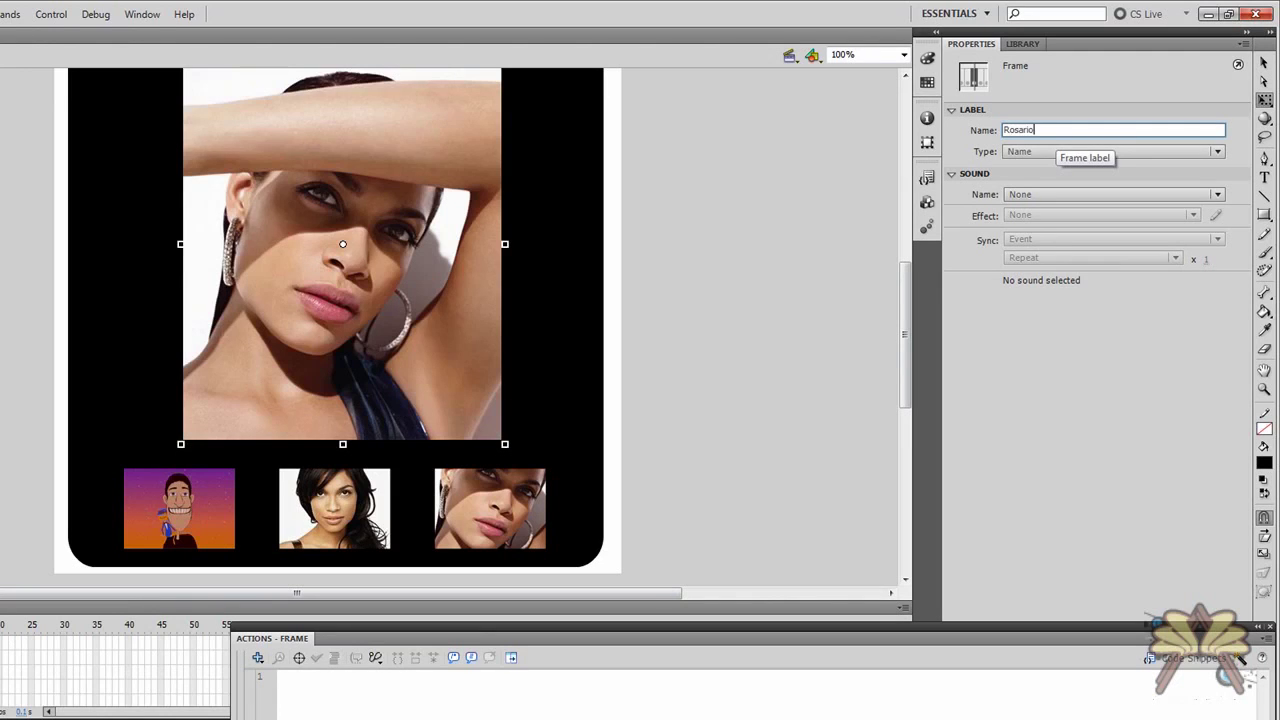
text(3)
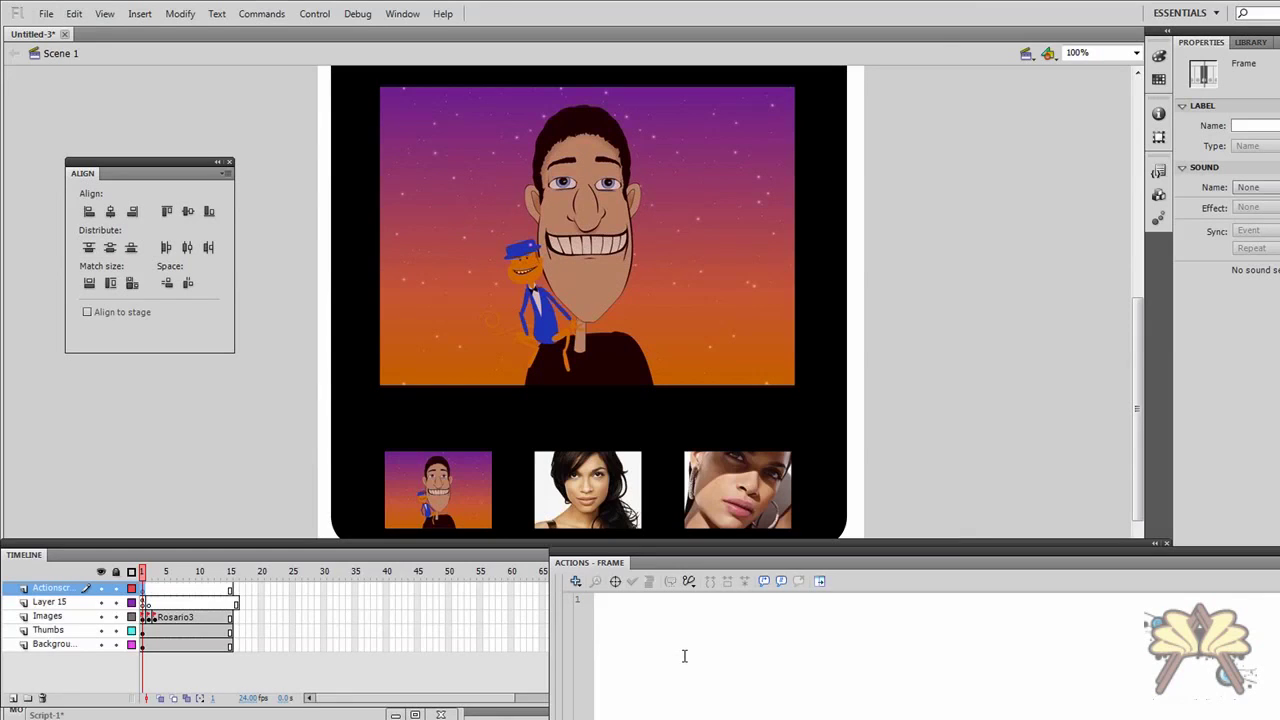
- On the Actionscript frame, add a //////Button1////// comment and a thumb1_btn CLICK listener calling GetFirstImage
click(60, 592)
key(F9)
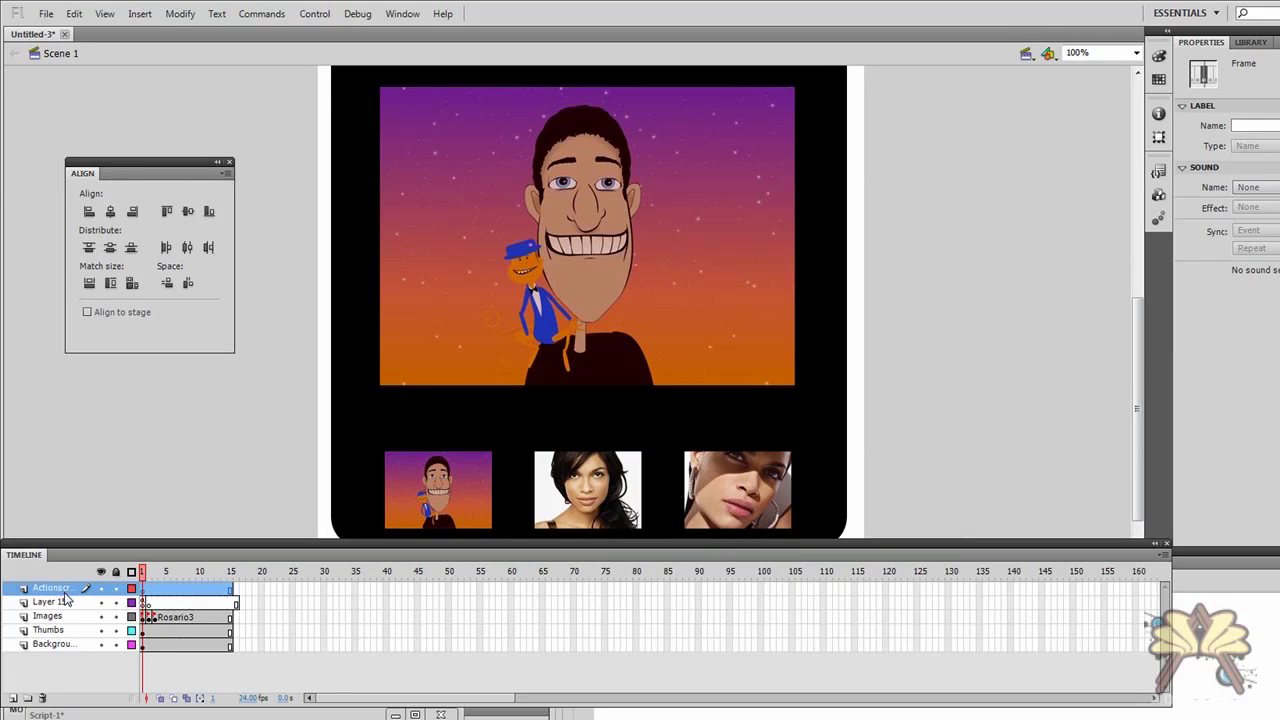
key(F9)
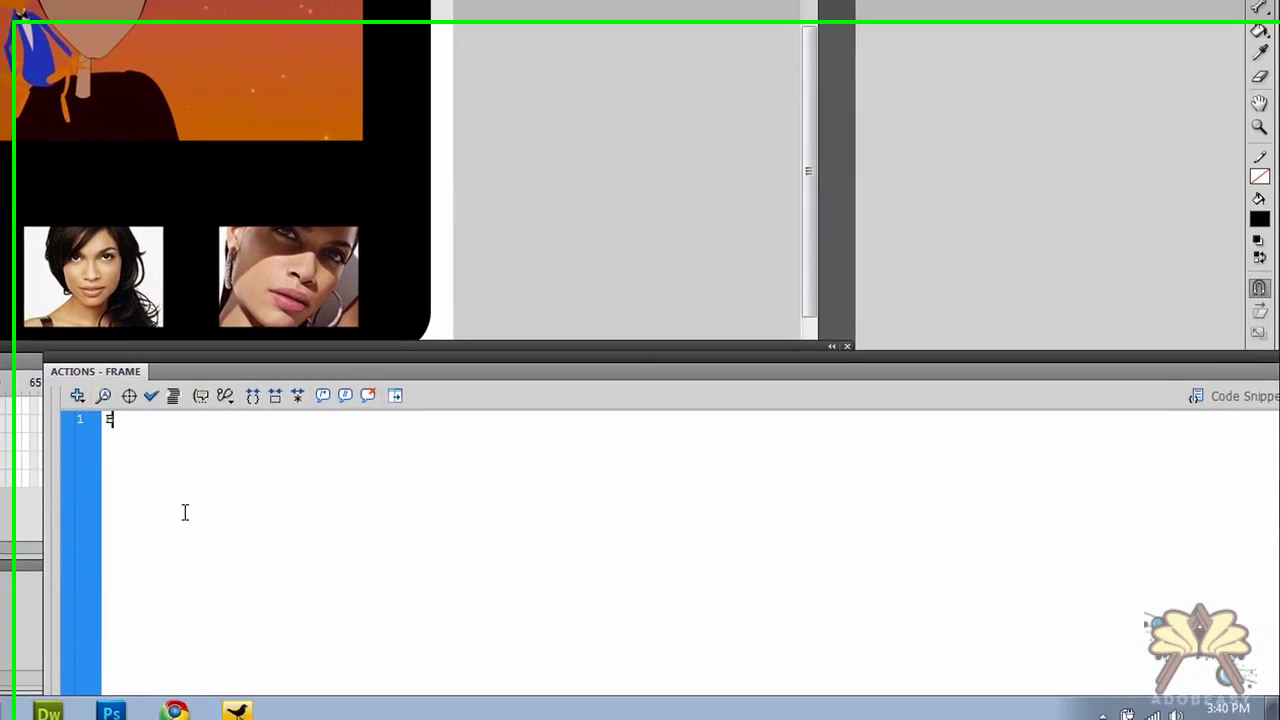
text(//////Button1)
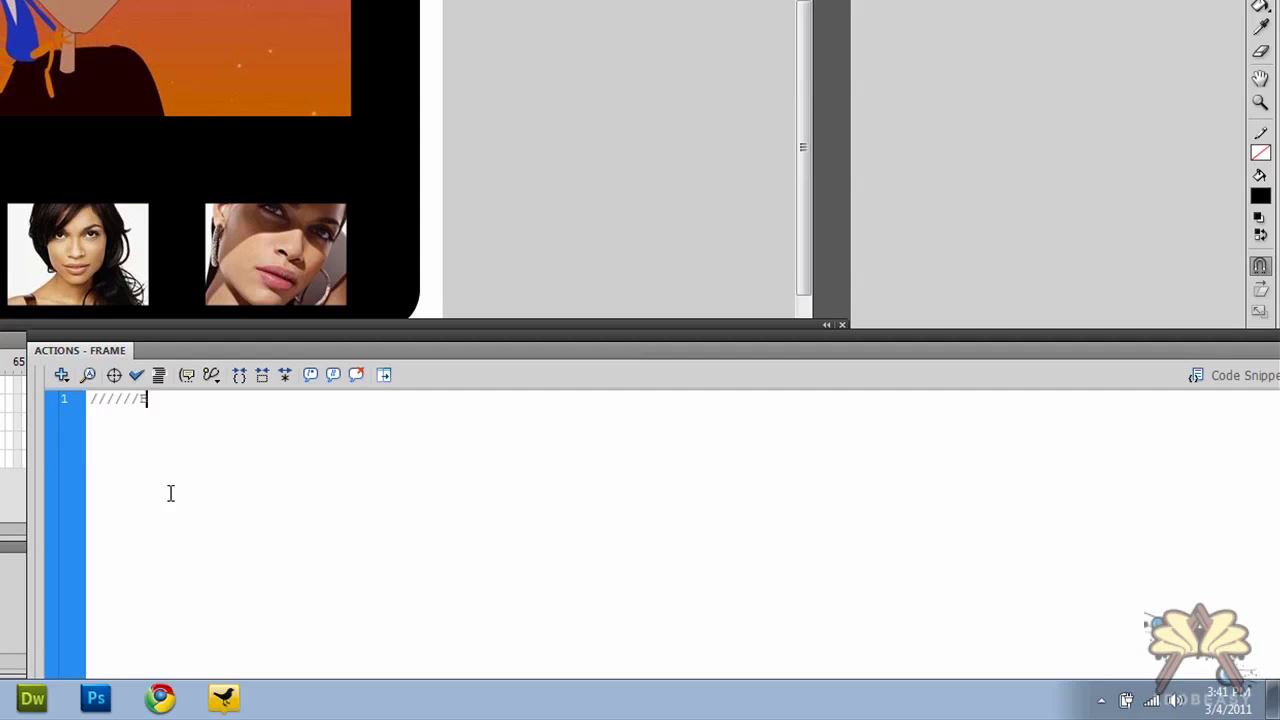
text(//////)
key(Return)
text(thumb1_btn)
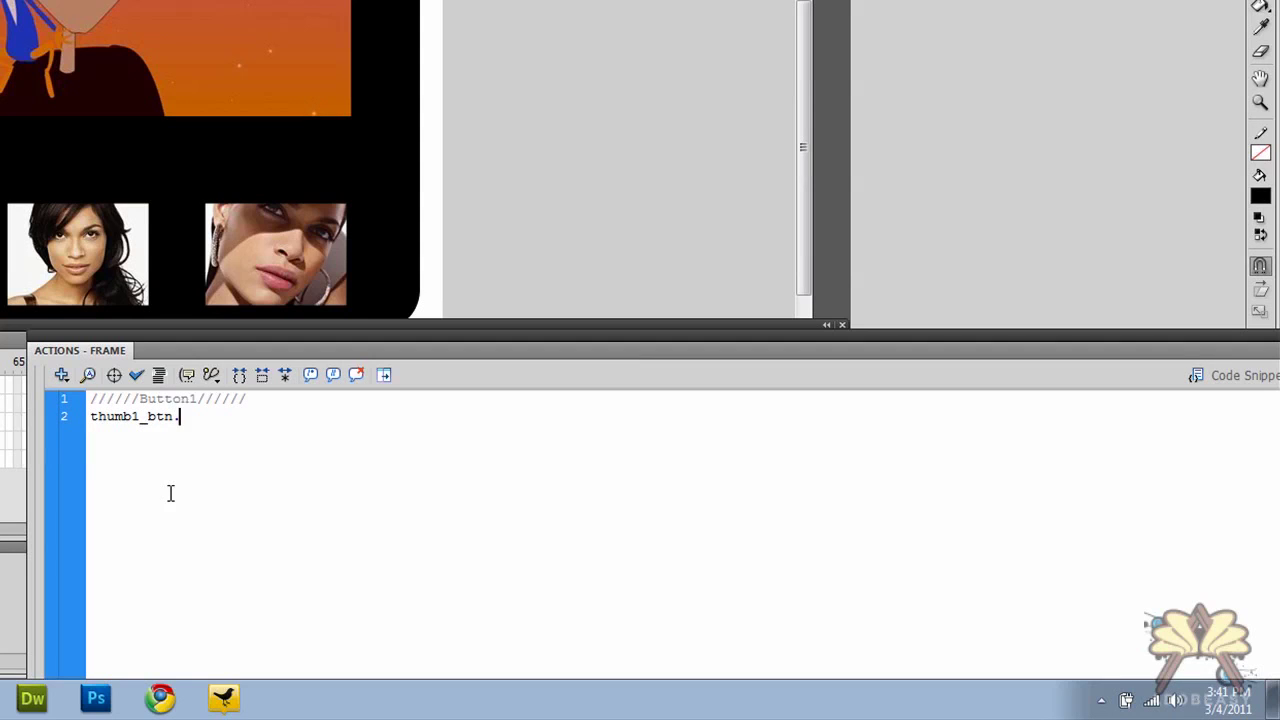
text(.addEventListener)
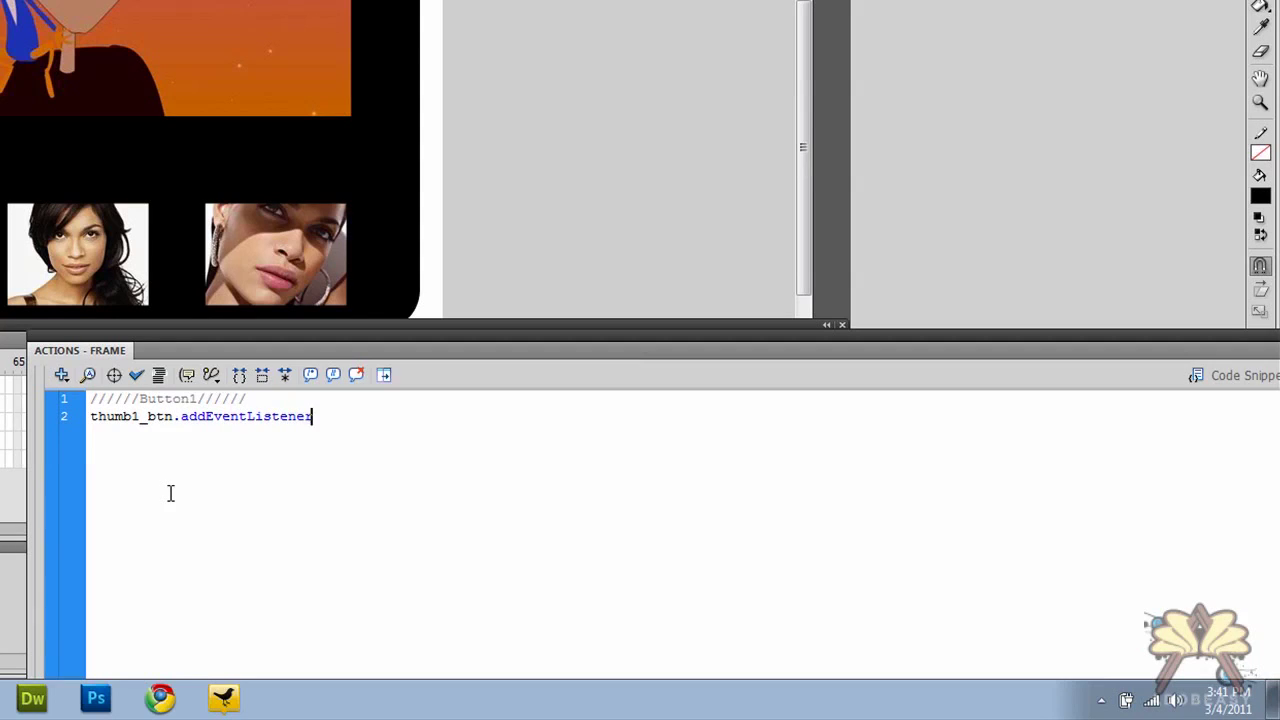
text((MouseEvent.C)
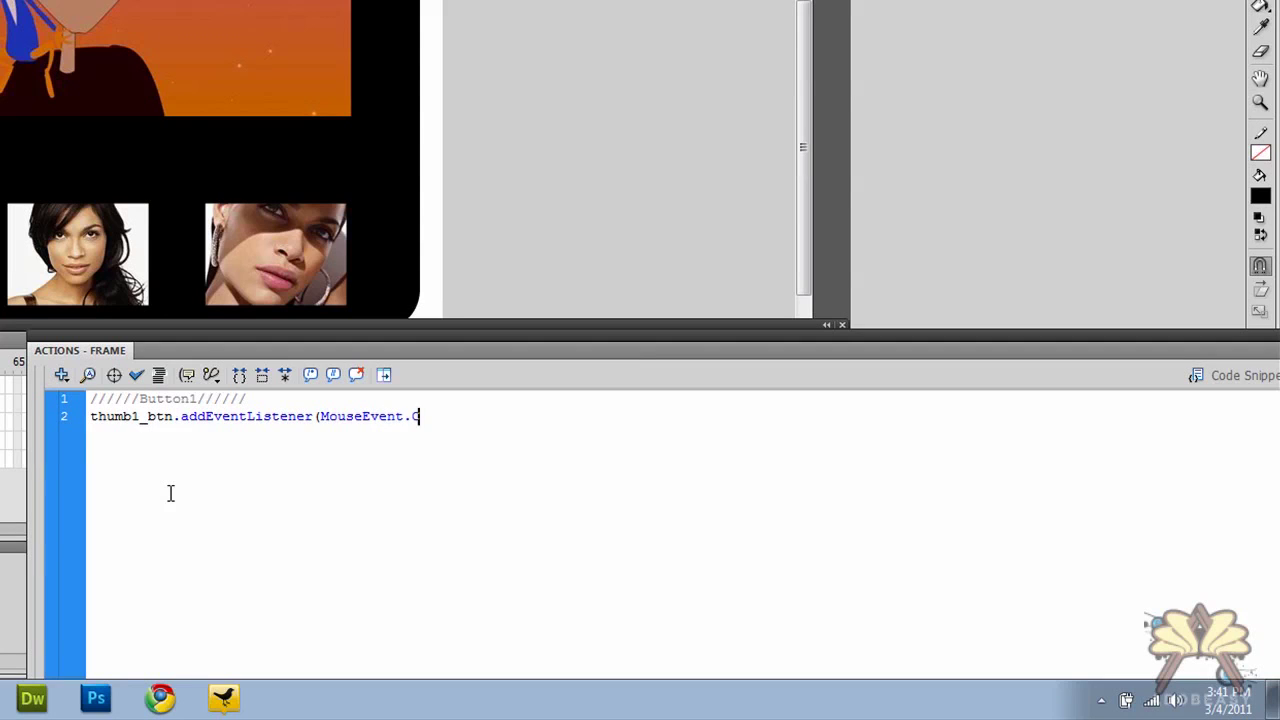
text(LICK, GetFirstImage)
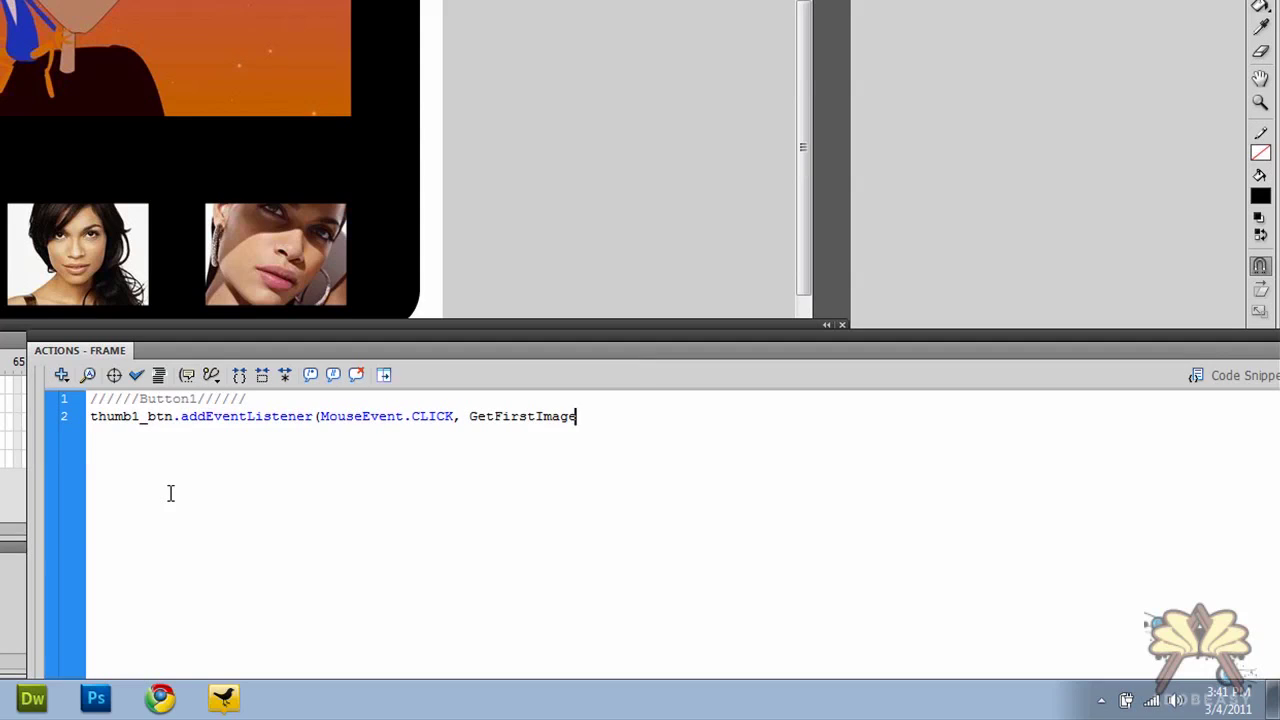
text())
key(Return)
- Write GetFirstImage to gotoAndStop on the first image's frame label, then select the Button1 block
text(function GetFirstIma)
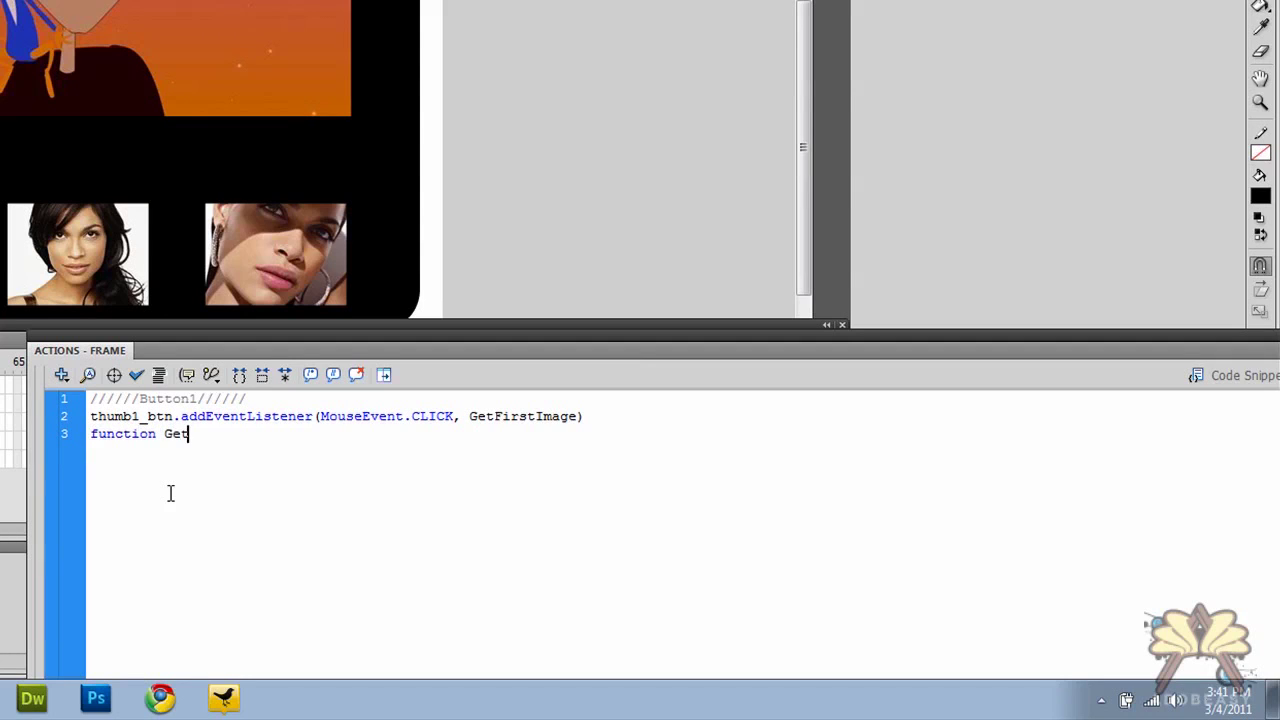
text(ge (evt:MouseEv)
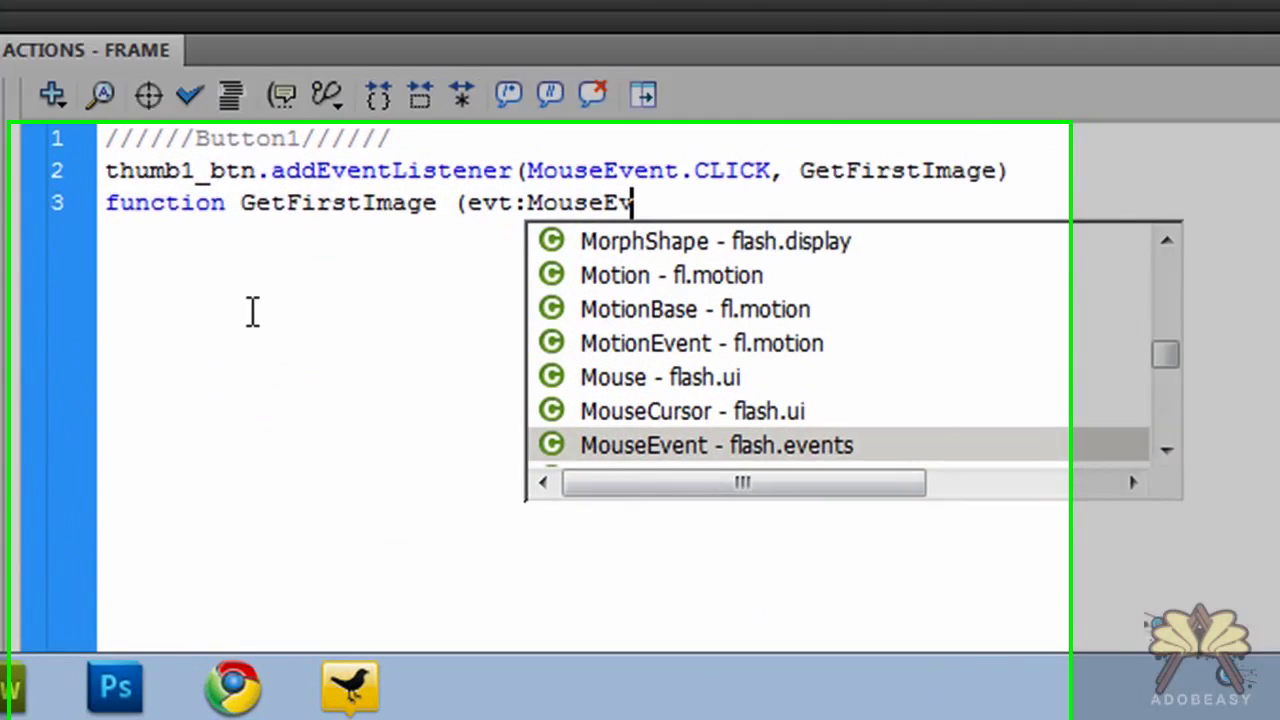
text(ent)
key(Return)
text() )
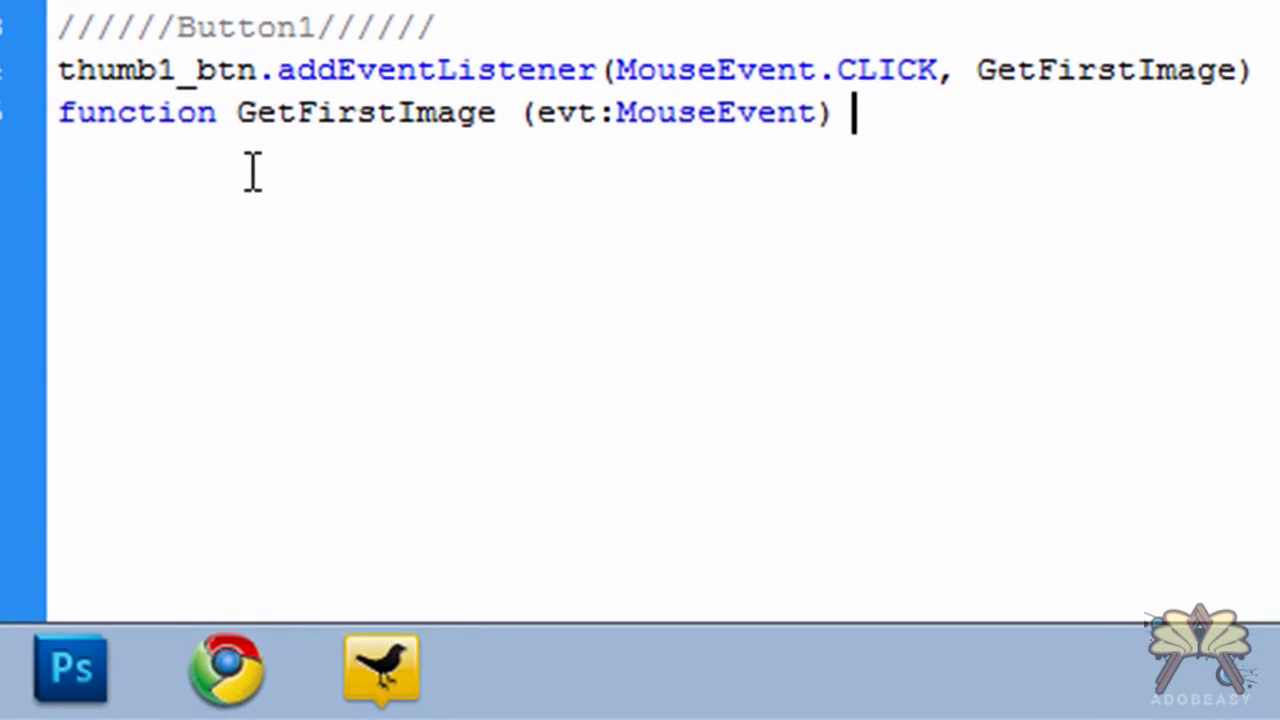
text({)
key(Return)
text(got)
key(BackSpace)
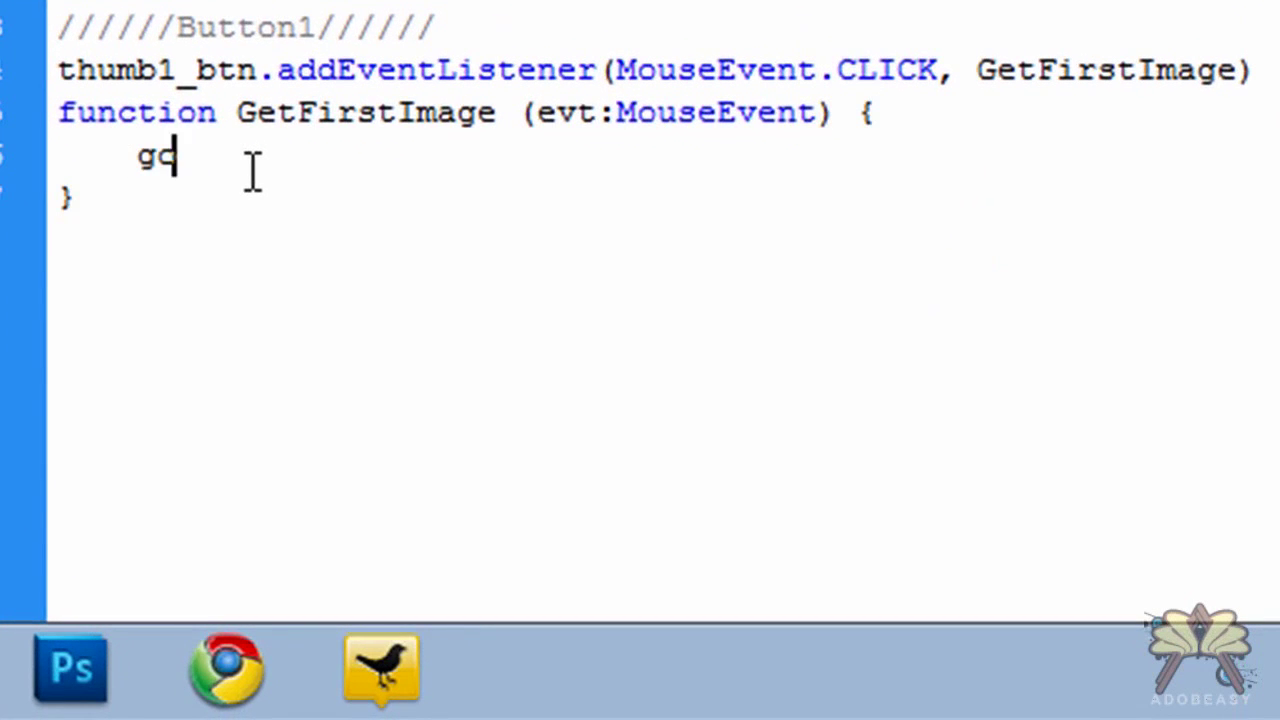
text(to)
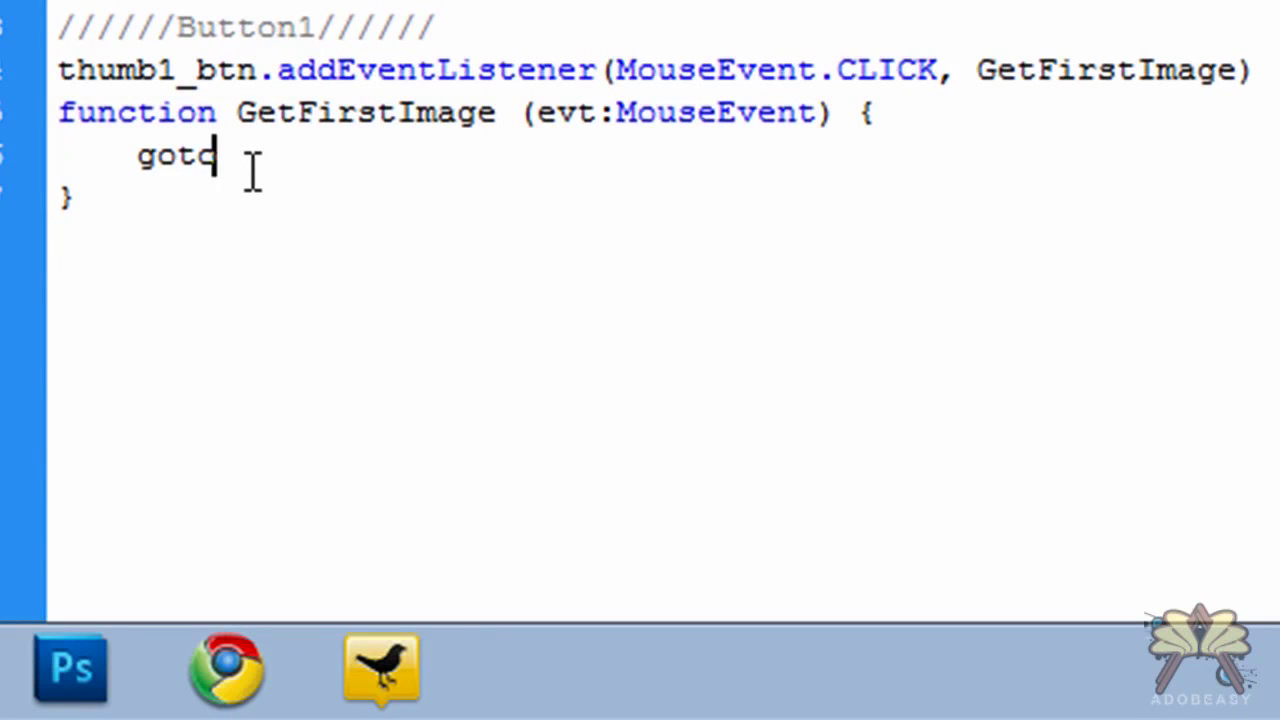
text(AndStop)
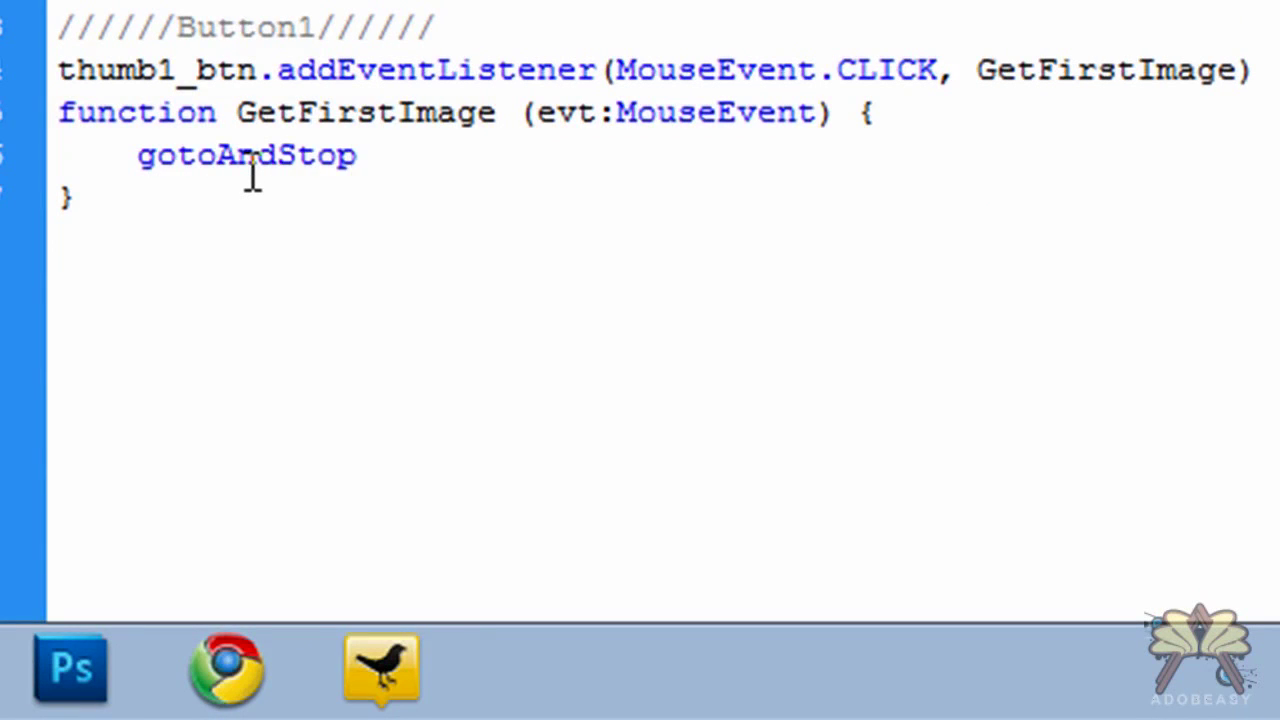
text(()
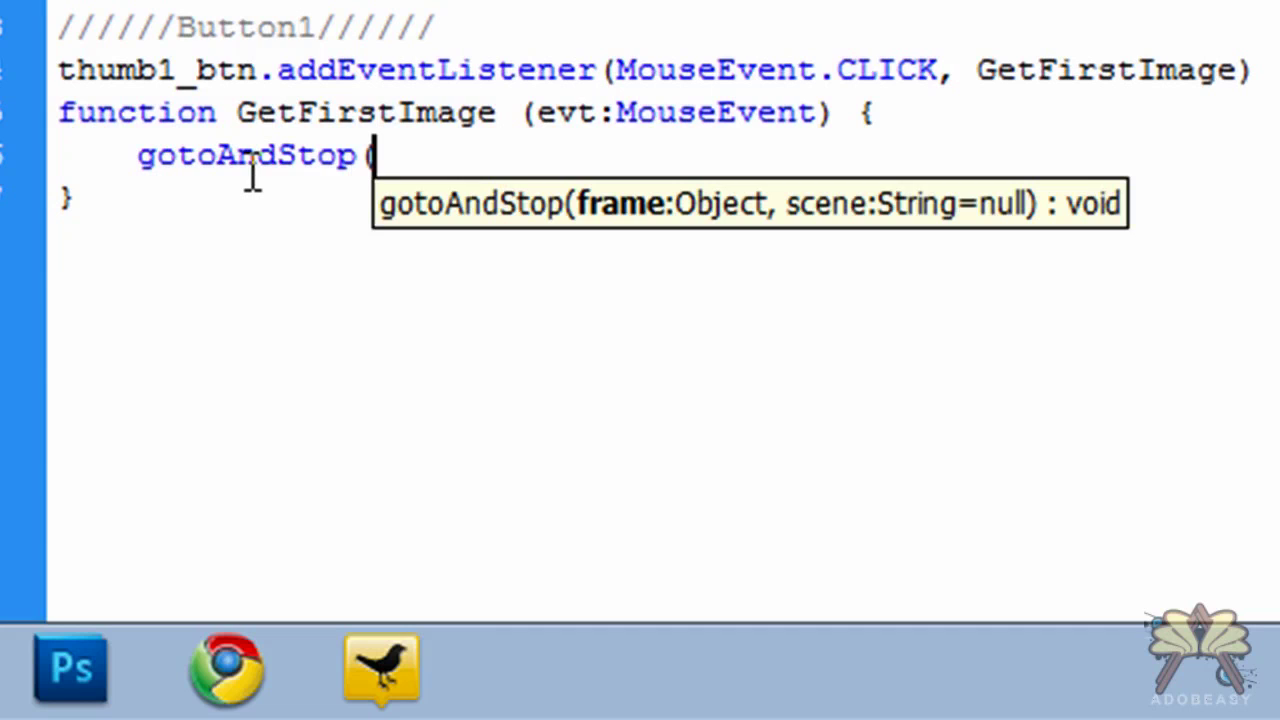
text("Jonathan)
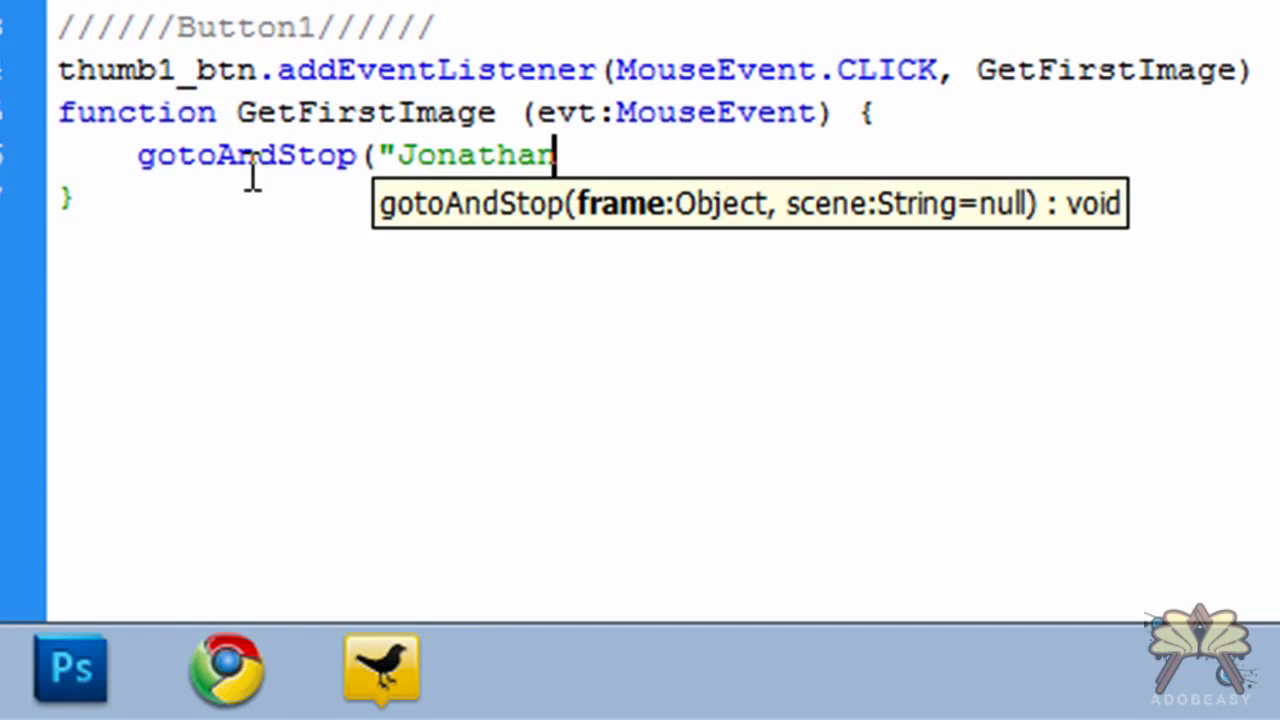
text("))
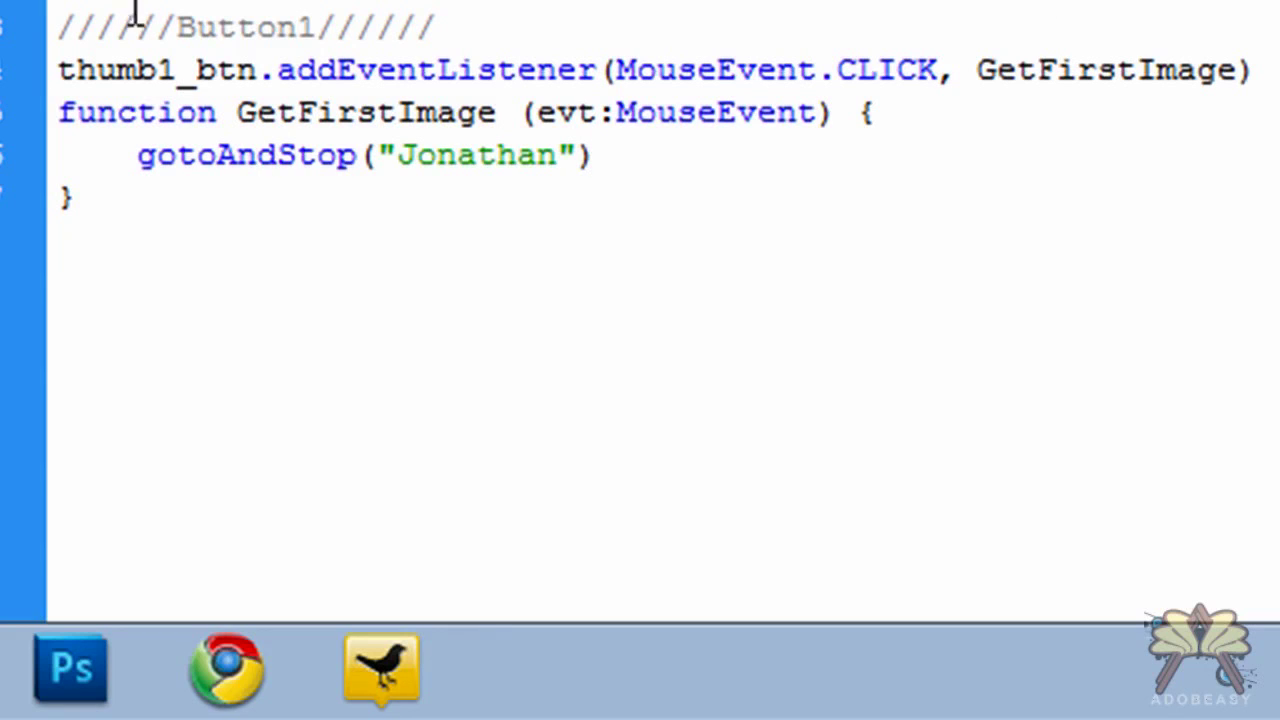
click(62, 30)
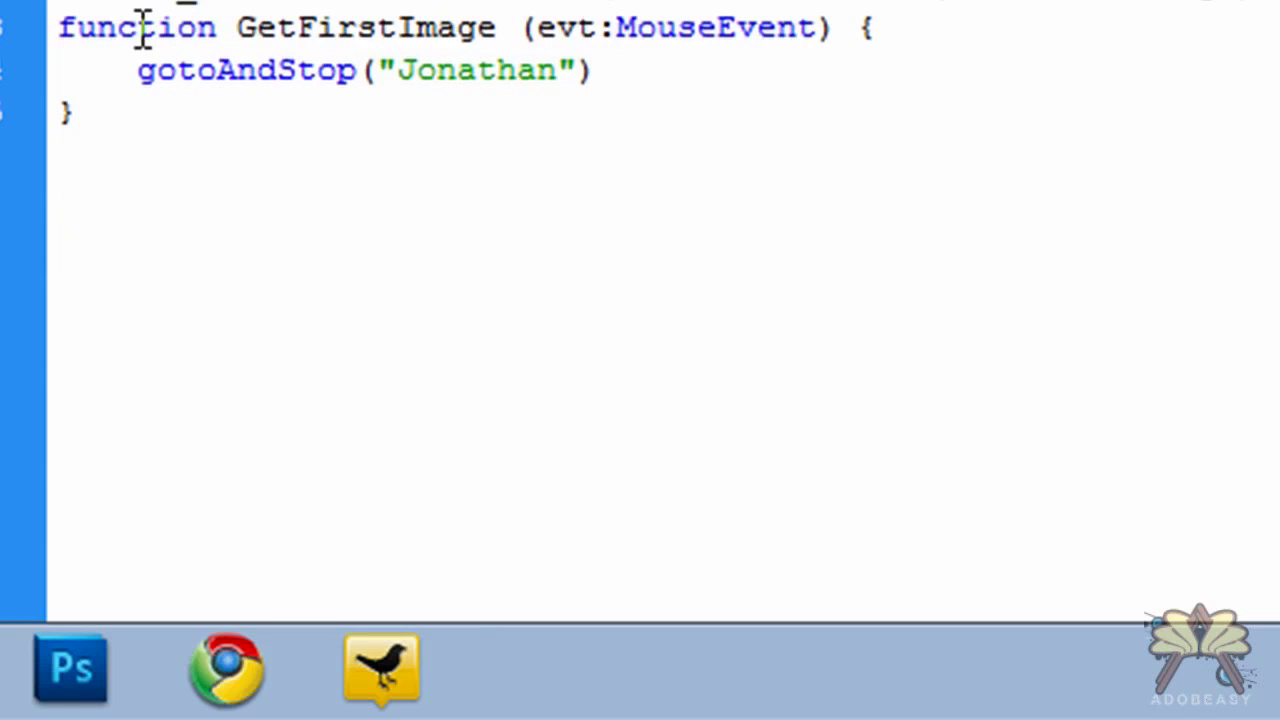
drag(126, 250, 42, 30)
key(ctrl+c)
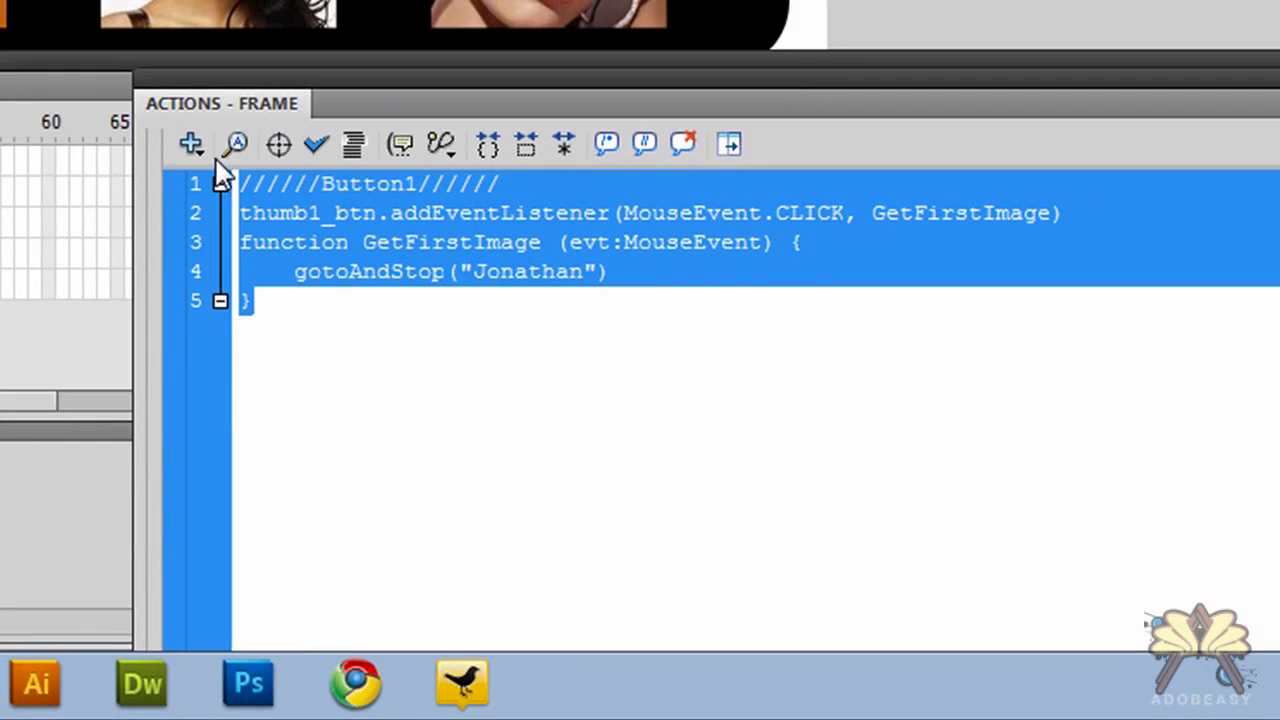
- Paste a copy of the Button1 block below and change it to Button2 and thumb2_btn
click(386, 354)
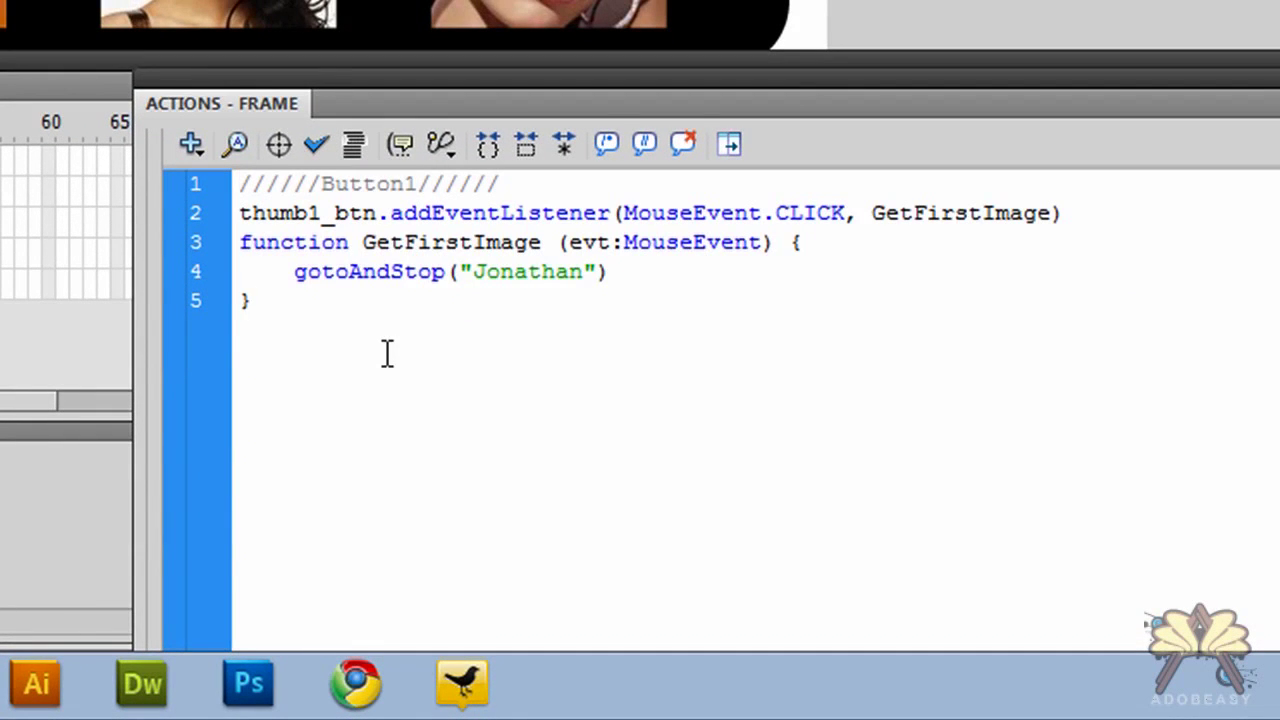
key(Return)
key(ctrl+v)
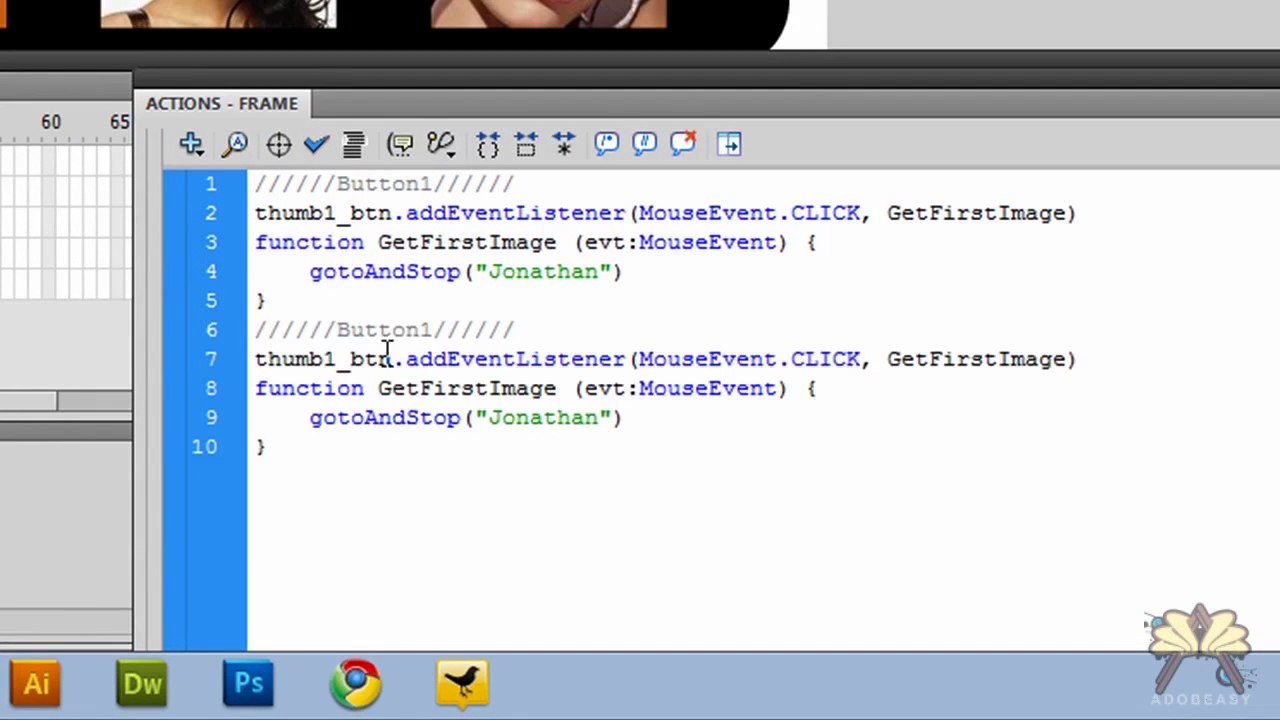
click(436, 326)
key(BackSpace)
text(2)
click(338, 356)
key(BackSpace)
text(2)
- Rename the copied function to GetSecondImage, set its label to Rosario2, and select the block
click(997, 352)
key(BackSpace)
key(BackSpace)
key(BackSpace)
key(BackSpace)
key(BackSpace)
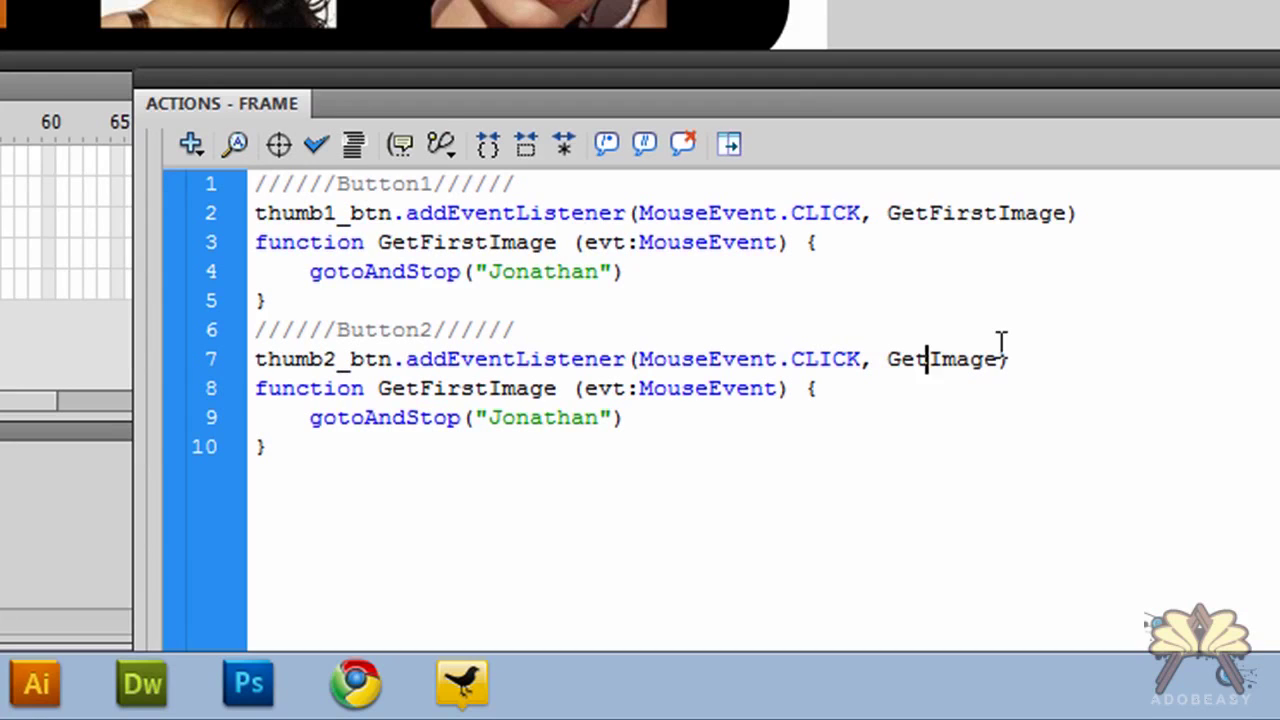
text(Second)
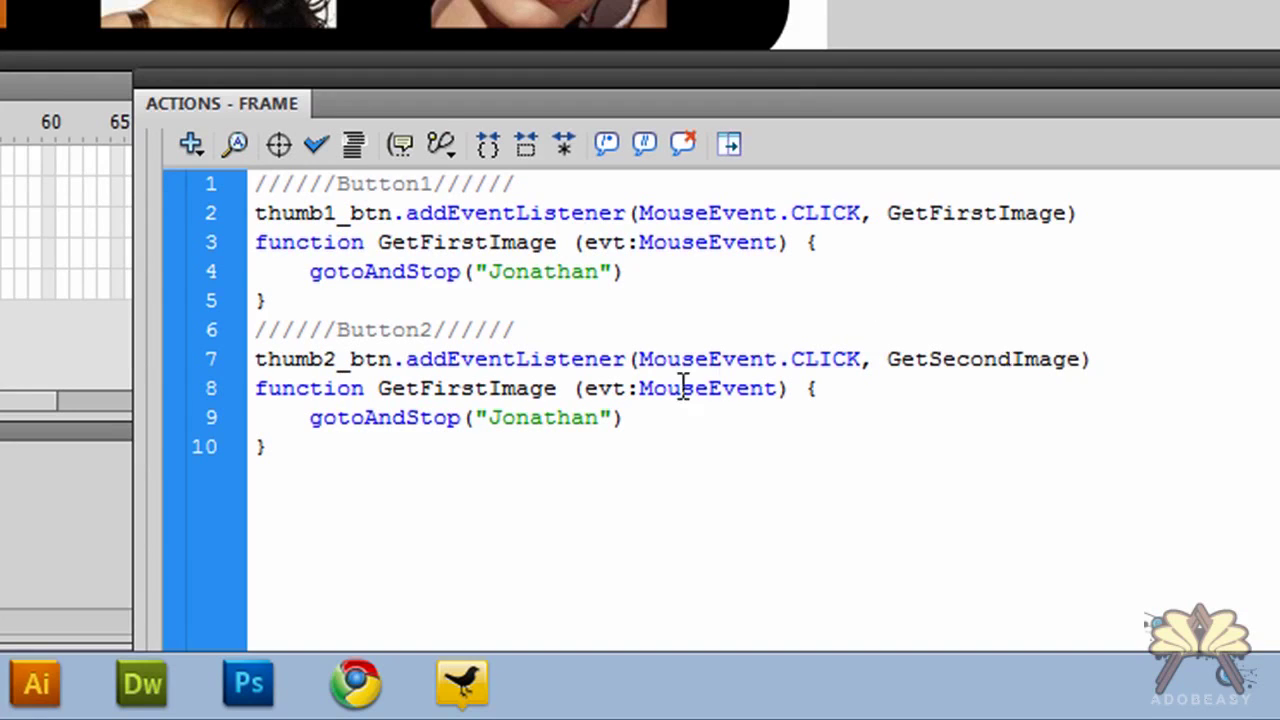
click(500, 388)
key(BackSpace)
key(BackSpace)
key(BackSpace)
key(BackSpace)
key(BackSpace)
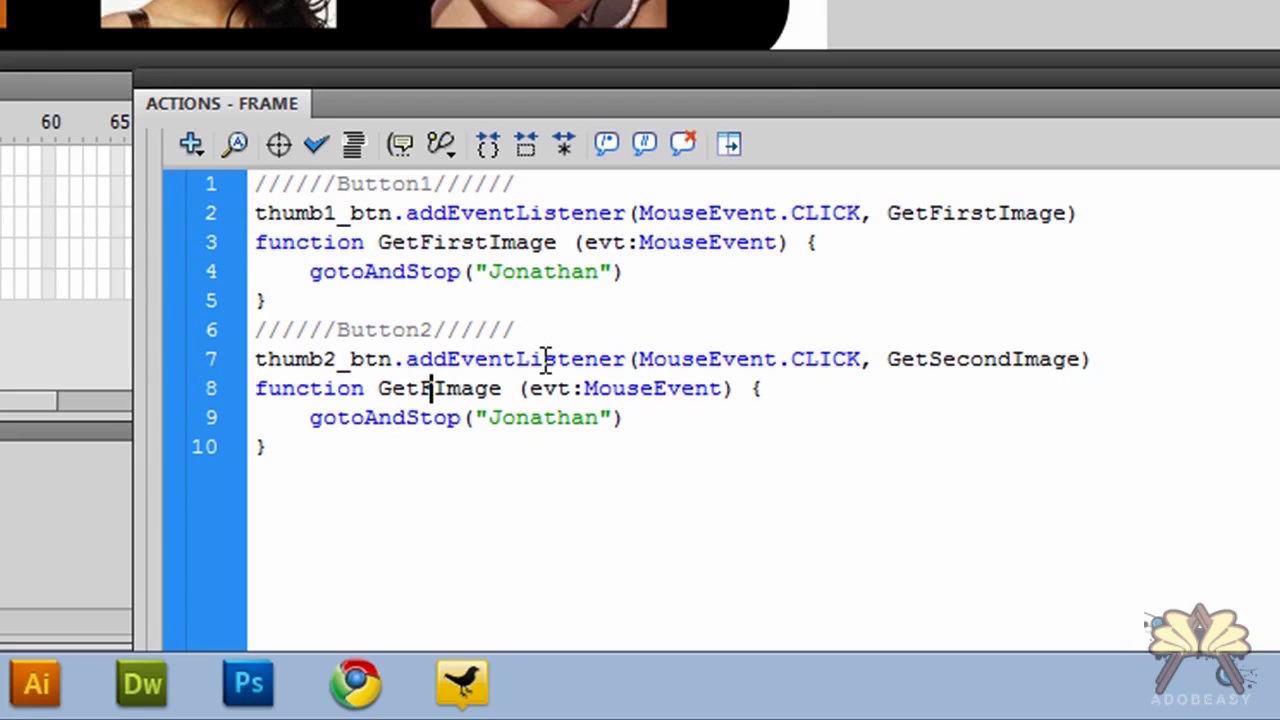
text(Second)
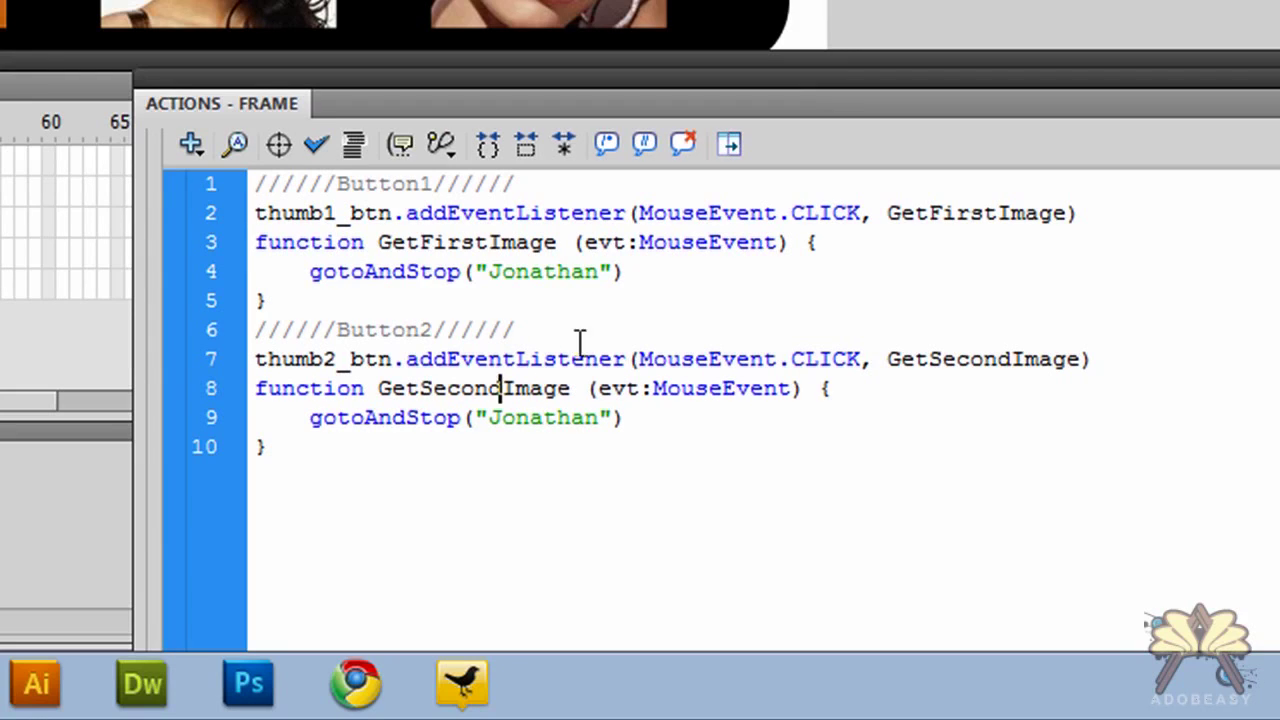
click(603, 420)
key(BackSpace)
key(BackSpace)
key(BackSpace)
key(BackSpace)
key(BackSpace)
key(BackSpace)
key(BackSpace)
key(BackSpace)
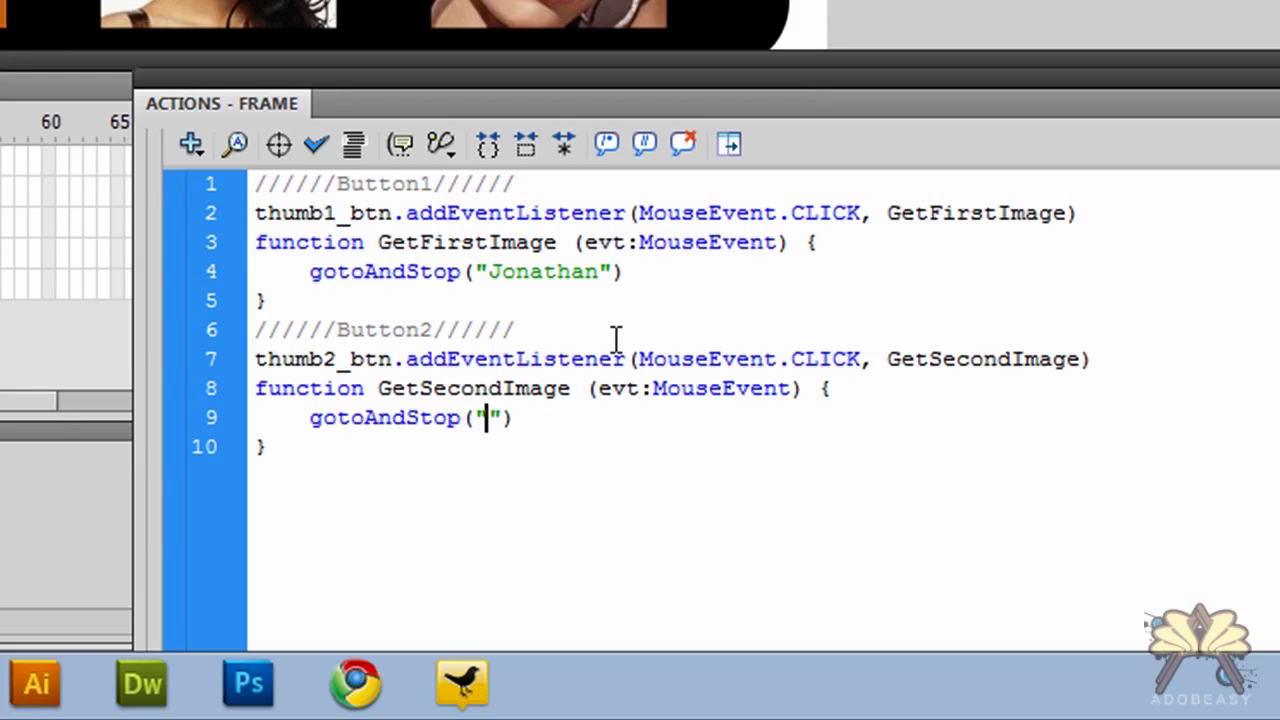
text(Rosario2)
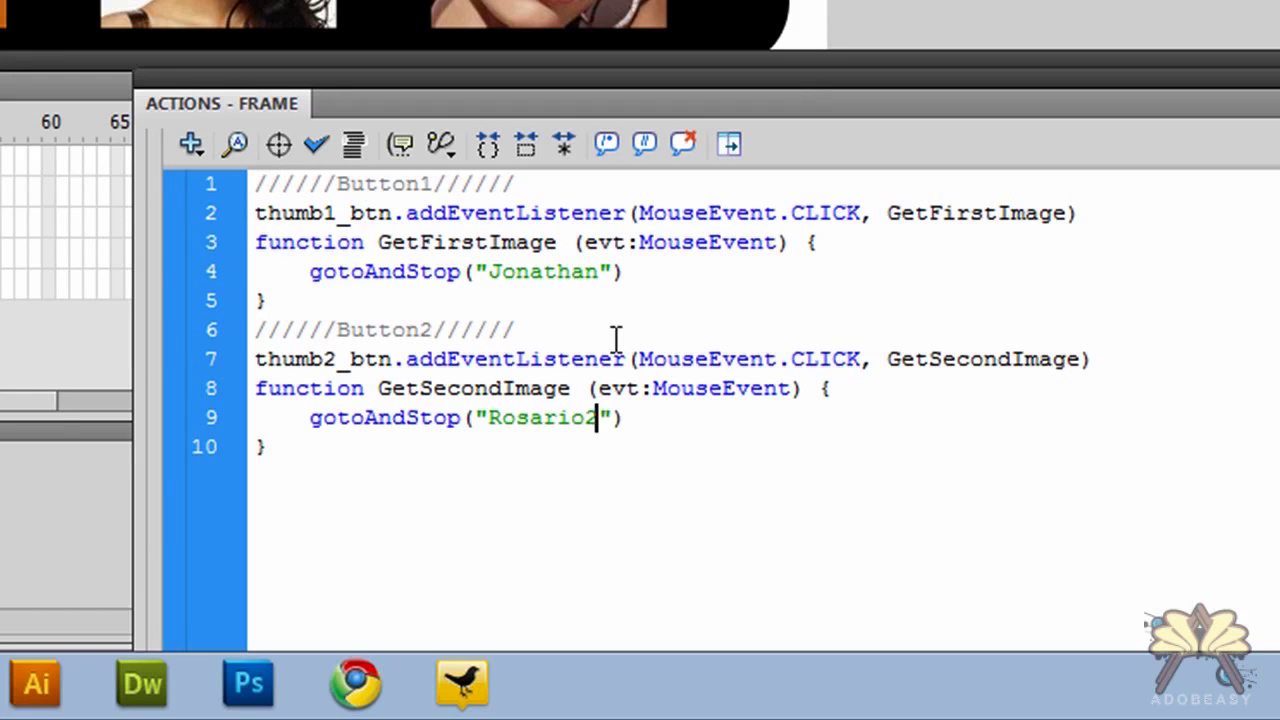
drag(317, 492, 250, 330)
key(ctrl+c)
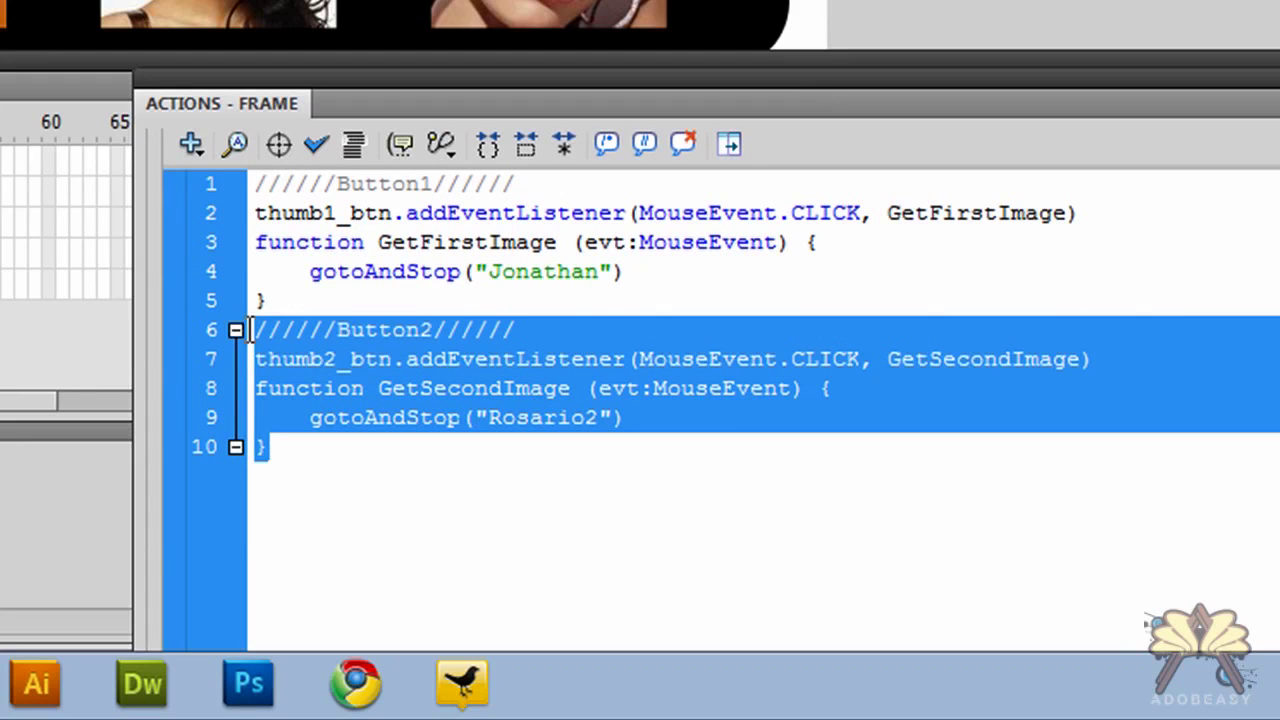
- Paste a copy of the Button2 block below it and relabel its comment Button3
click(327, 513)
key(Return)
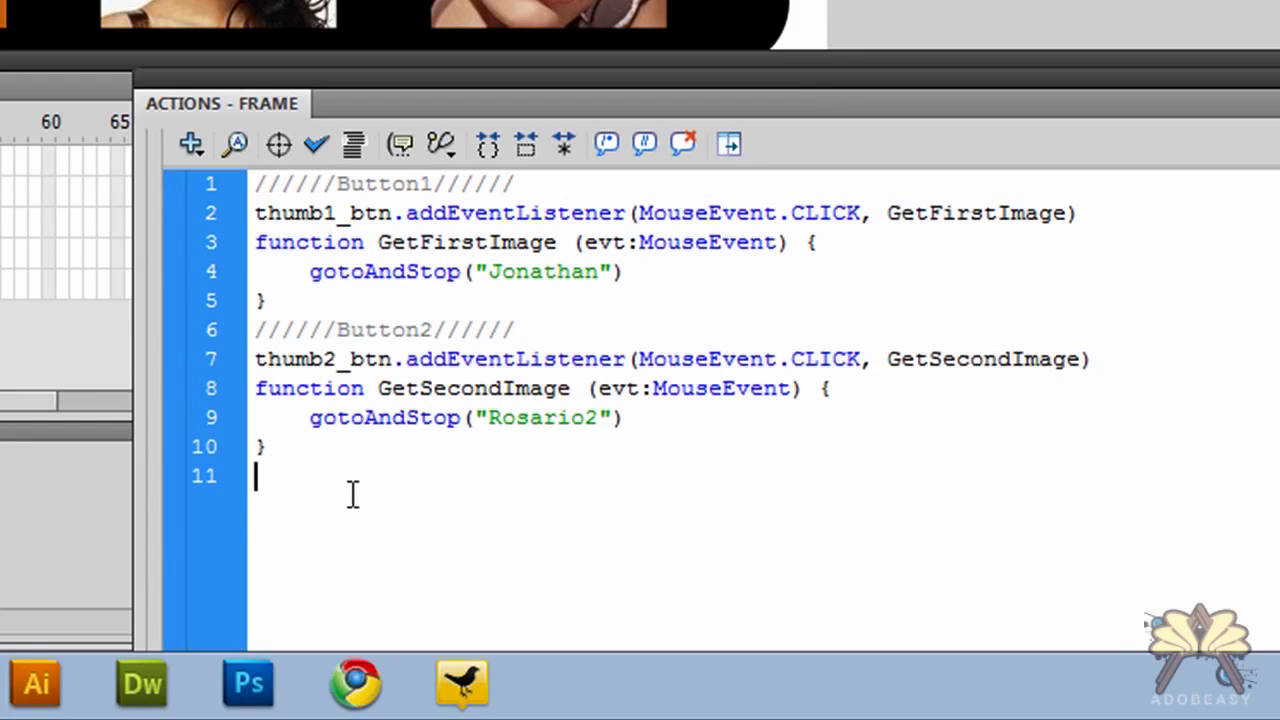
key(ctrl+v)
click(430, 476)
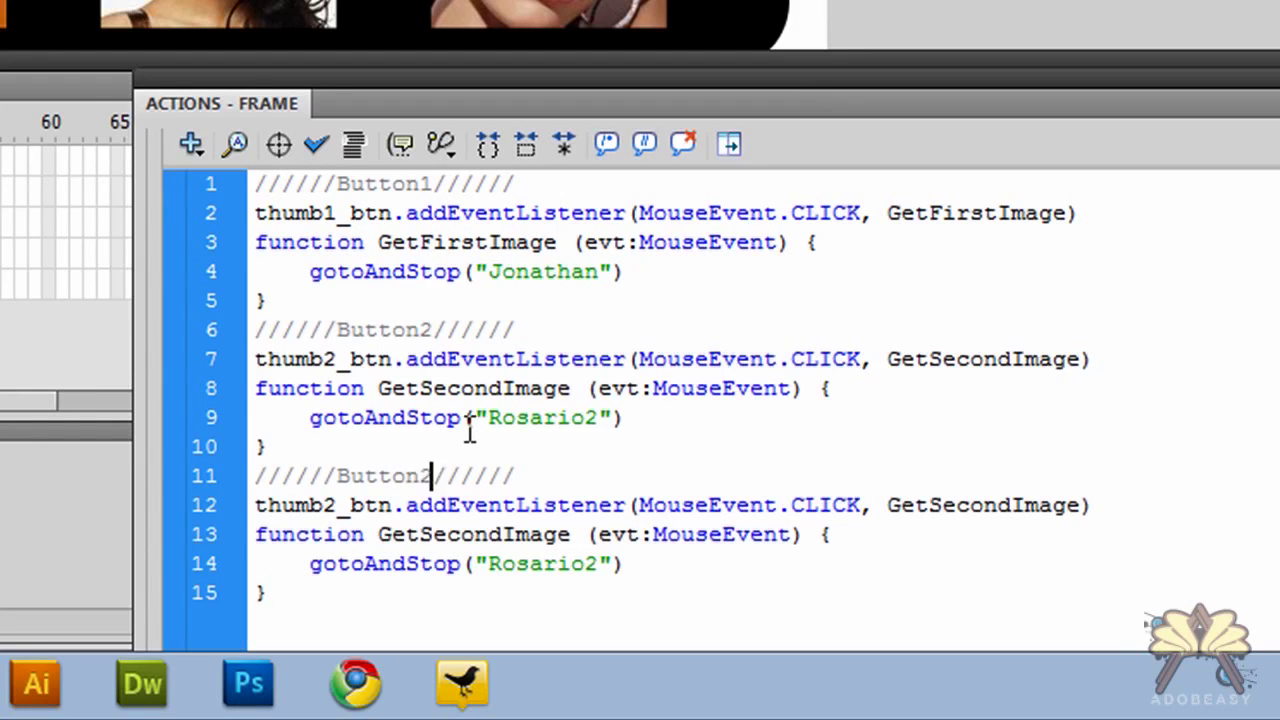
key(BackSpace)
text(3)
- Change the listener and function names to GetThirdImage, then test the movie
click(340, 503)
key(BackSpace)
key(BackSpace)
key(BackSpace)
key(BackSpace)
key(BackSpace)
key(BackSpace)
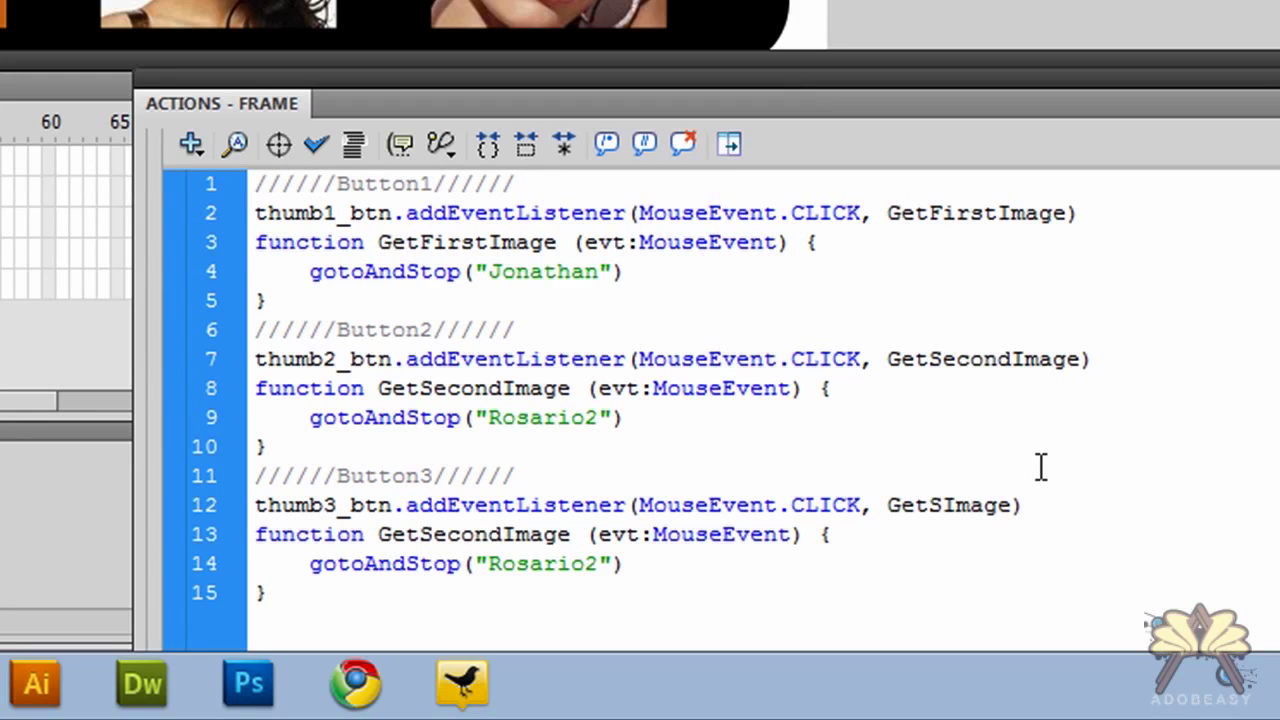
text(Third)
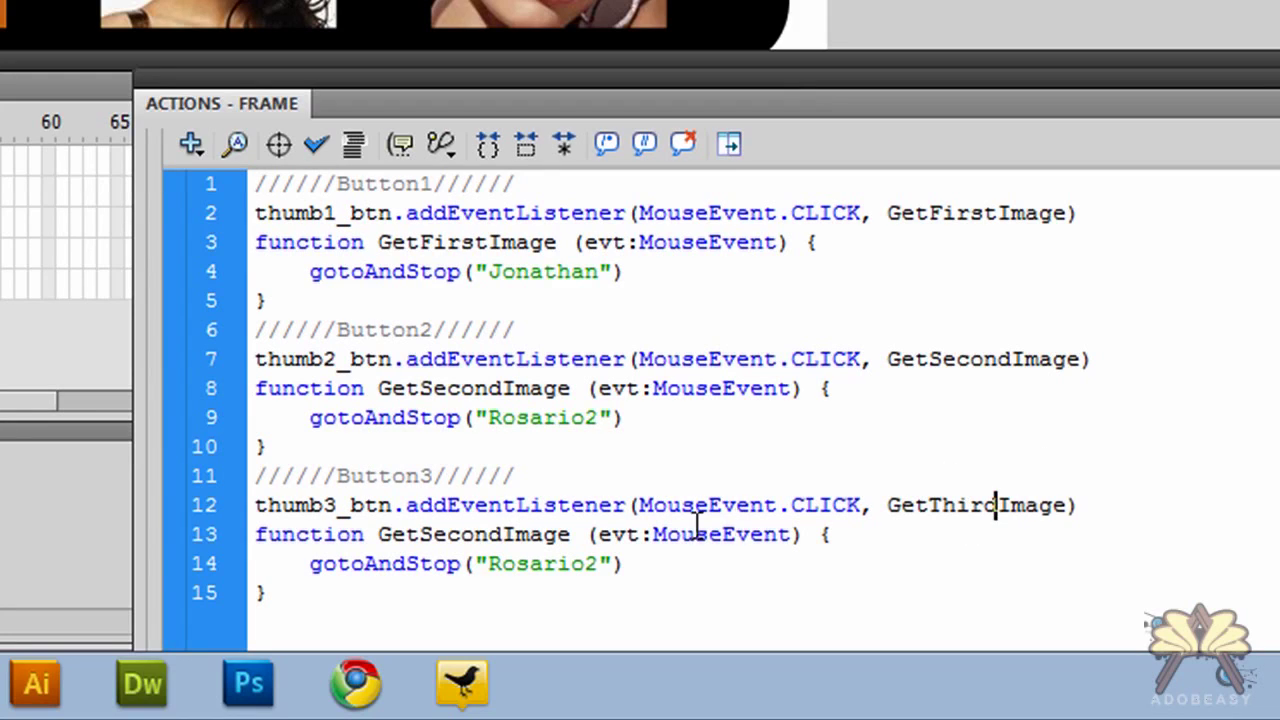
click(507, 532)
key(BackSpace)
key(BackSpace)
key(BackSpace)
key(BackSpace)
key(BackSpace)
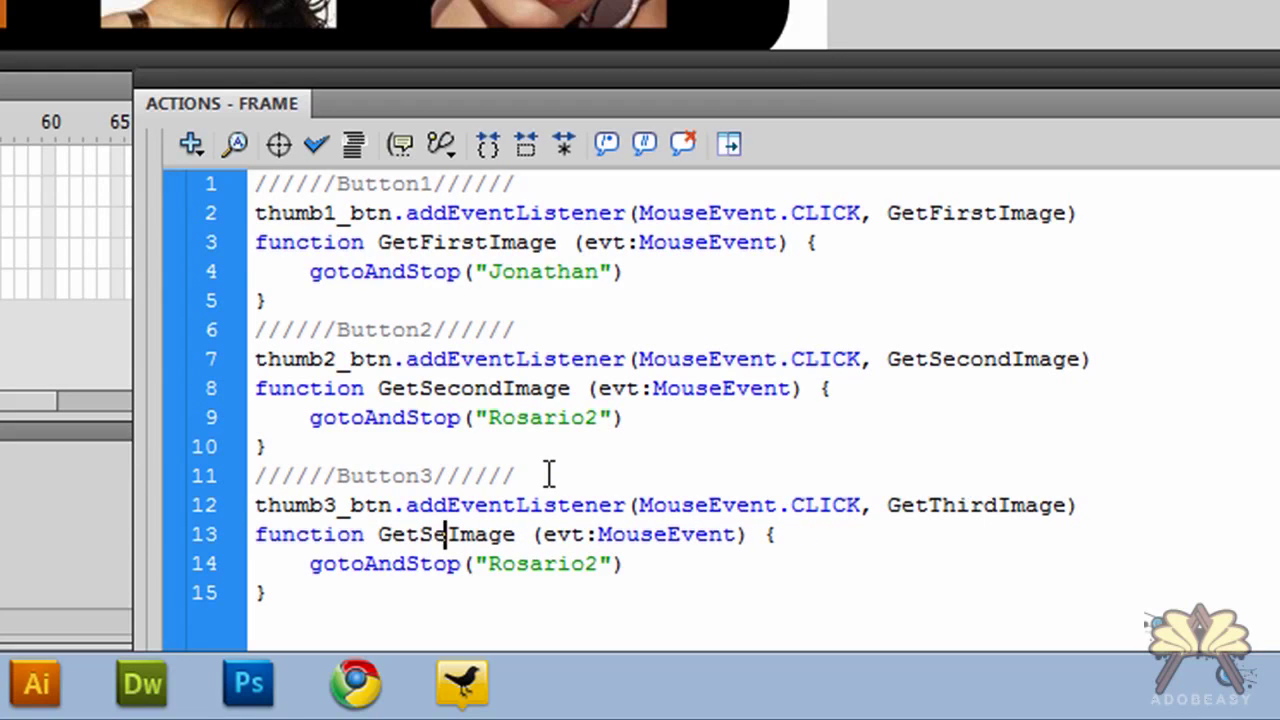
key(BackSpace)
text(Third)
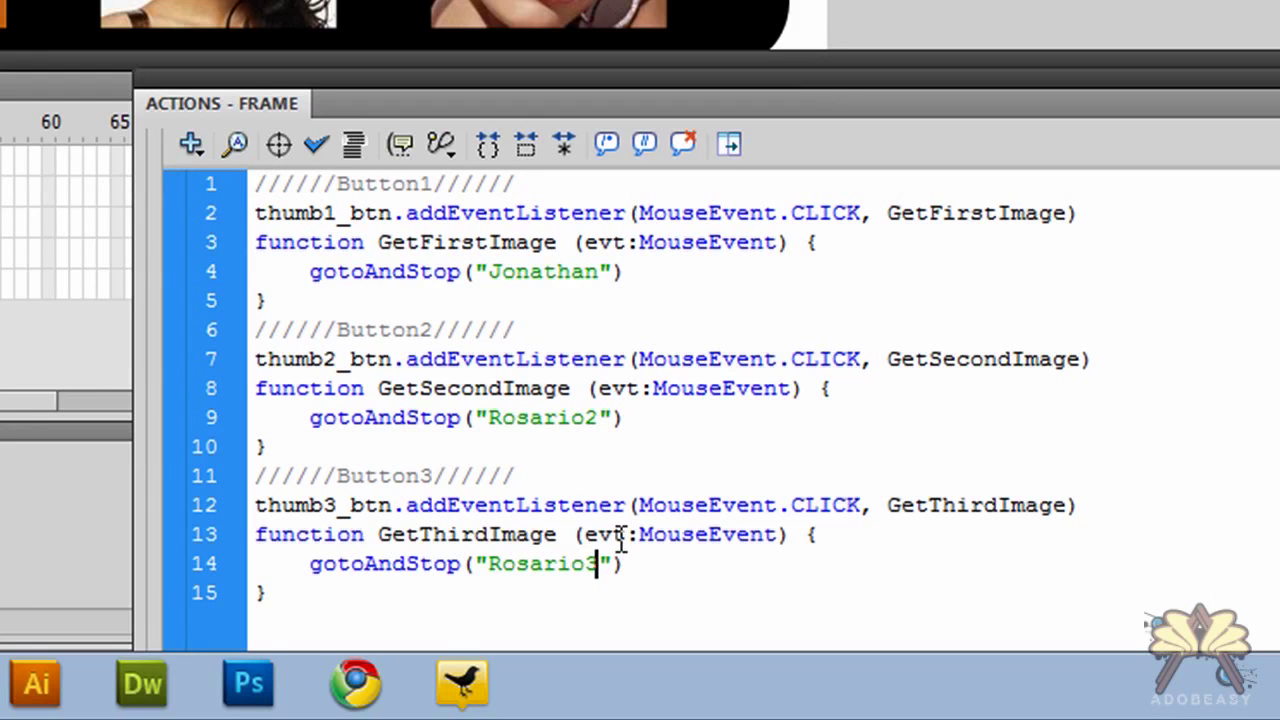
key(ctrl+Return)
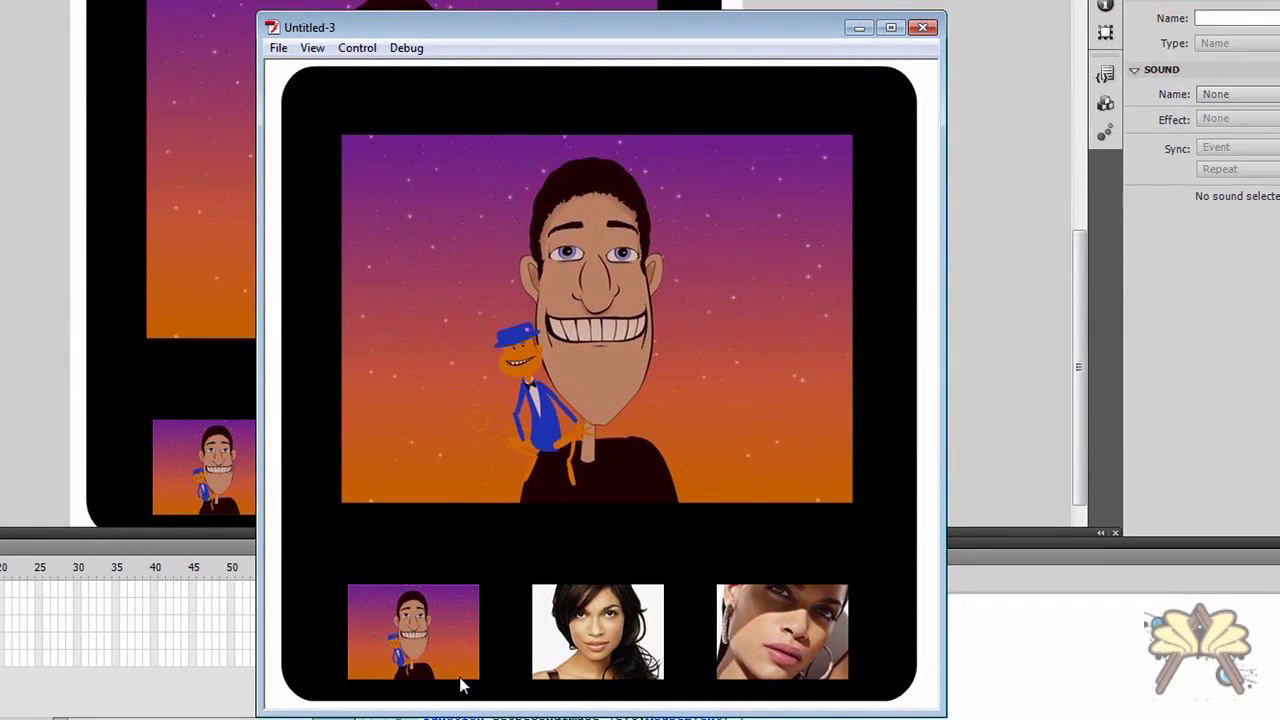
- Click through the second, third and cartoon thumbnails to confirm the large image swaps, then close the test
click(622, 652)
click(768, 640)
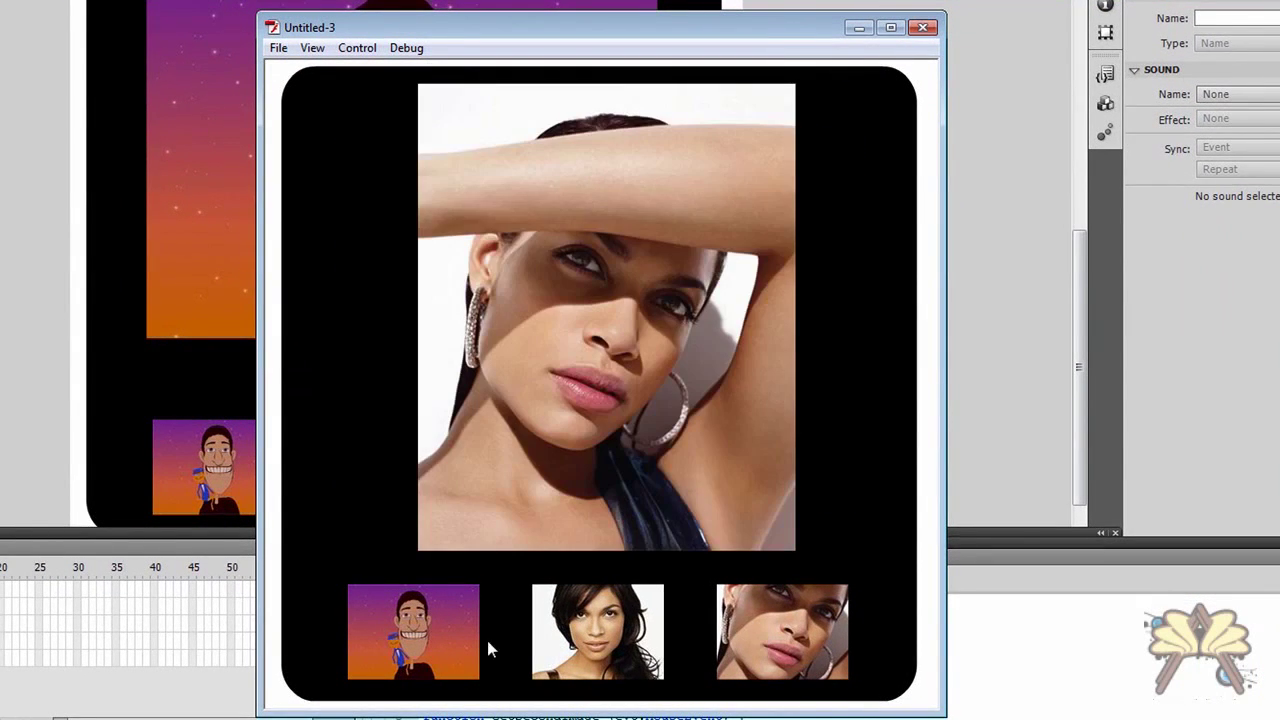
click(436, 652)
click(597, 648)
click(792, 636)
click(579, 648)
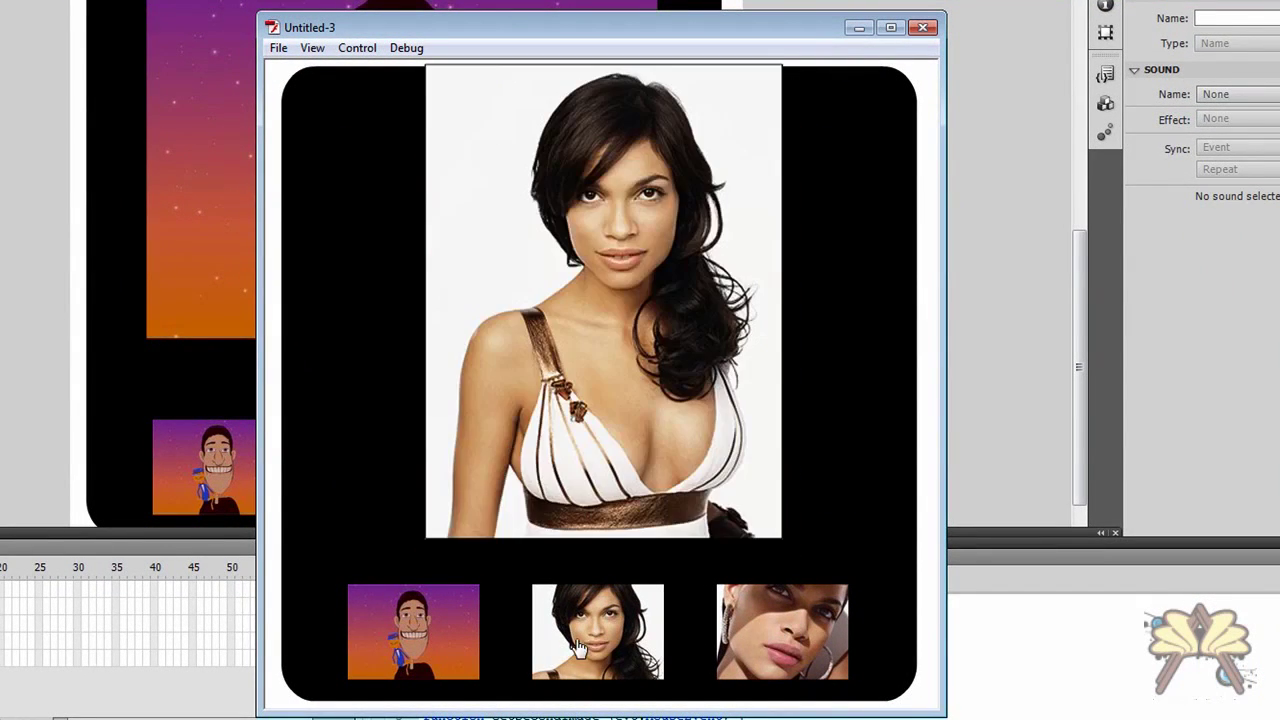
click(921, 29)
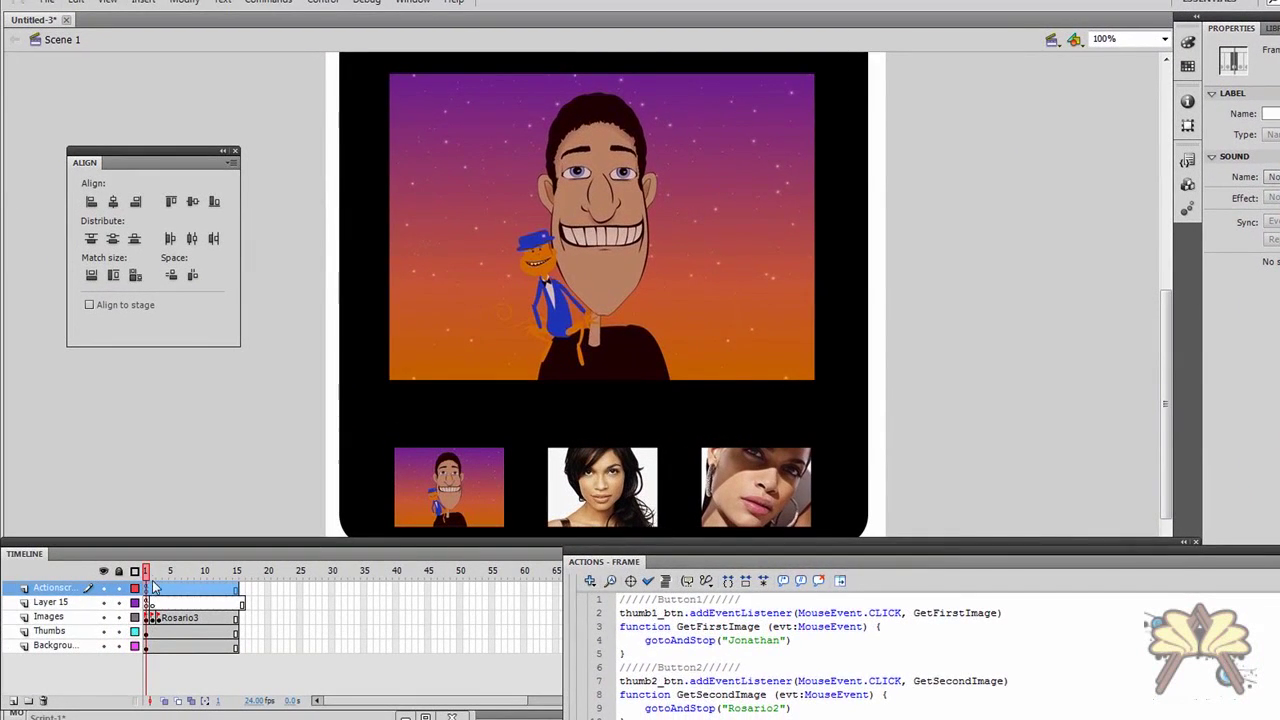
- Move the second photo on frame 2 slightly lower on the stage and re-test the movie
click(152, 588)
click(786, 291)
scroll(700, 288, up, 1)
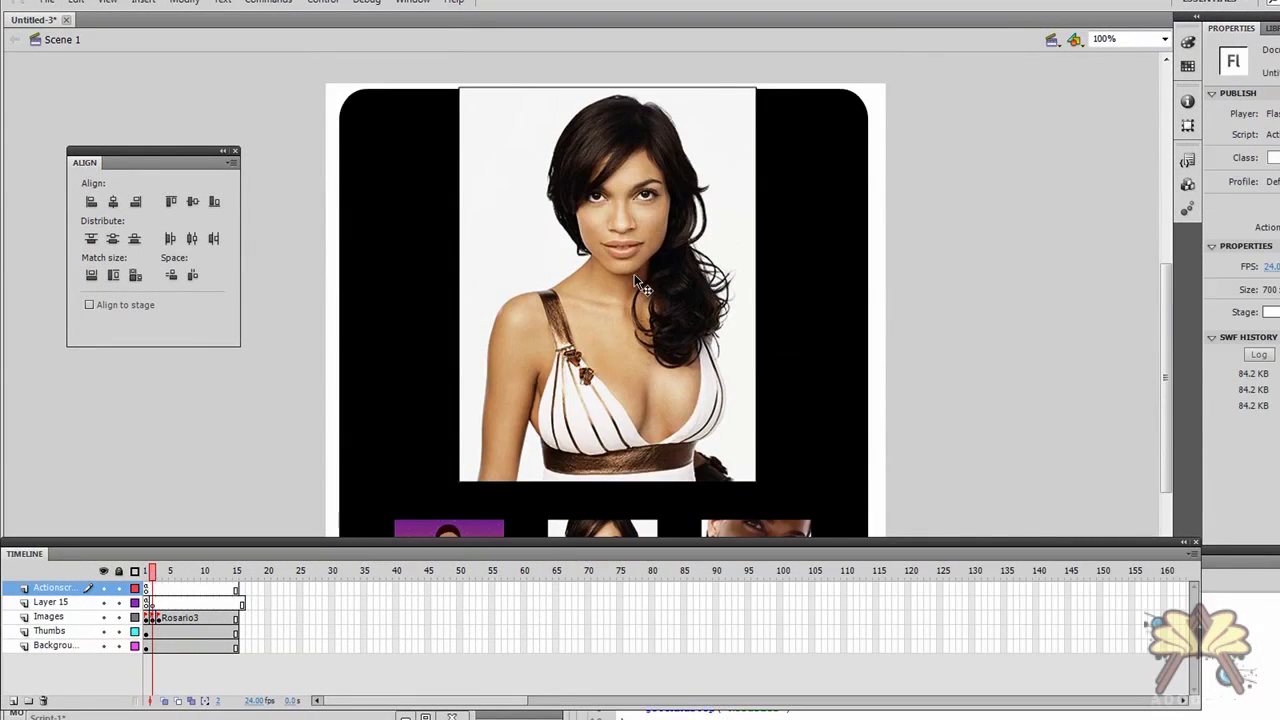
click(640, 285)
drag(600, 220, 613, 231)
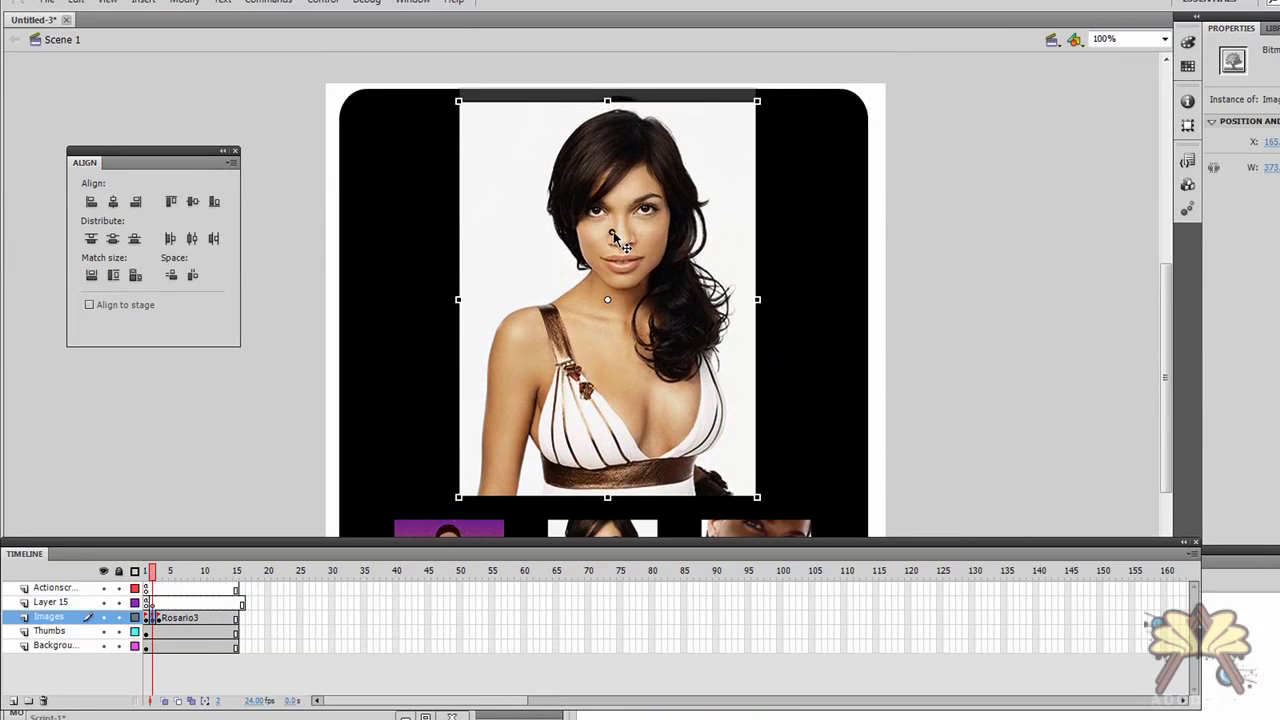
scroll(355, 253, down, 2)
key(ctrl+Return)
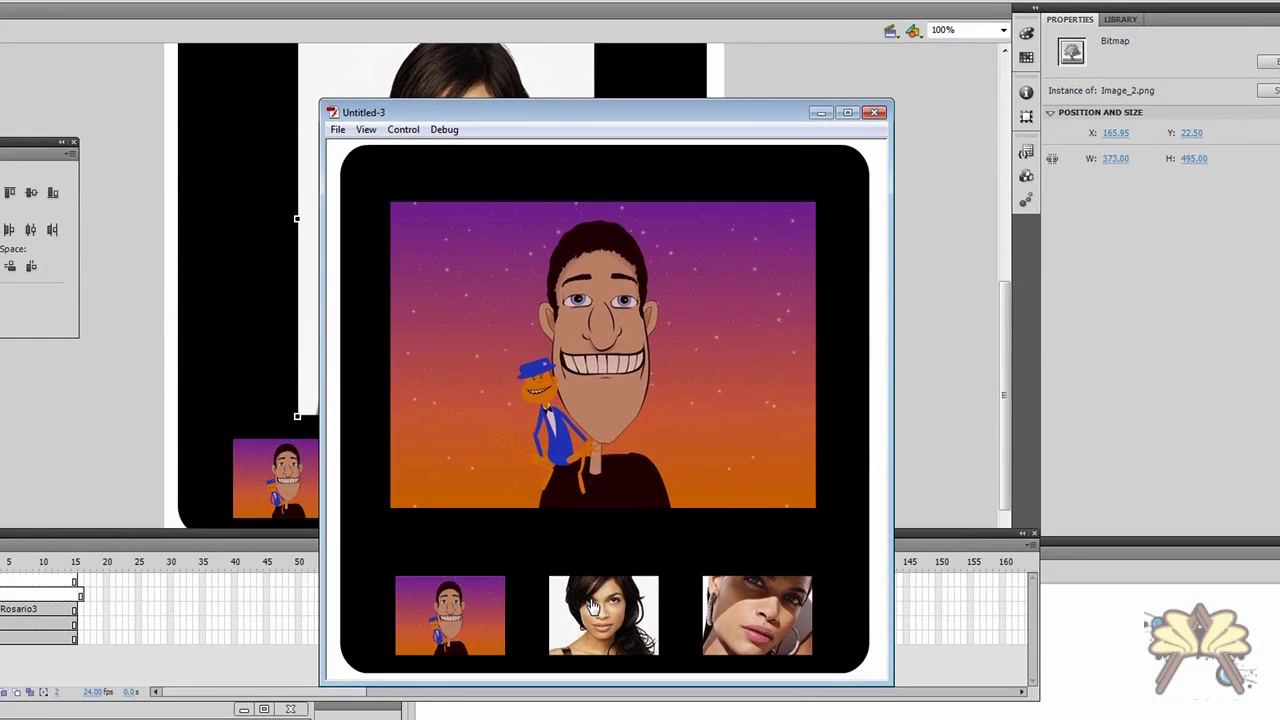
- Click the second, third, cartoon and second thumbnails, confirming each shows its full-size image
click(592, 607)
click(758, 614)
click(494, 633)
click(588, 627)
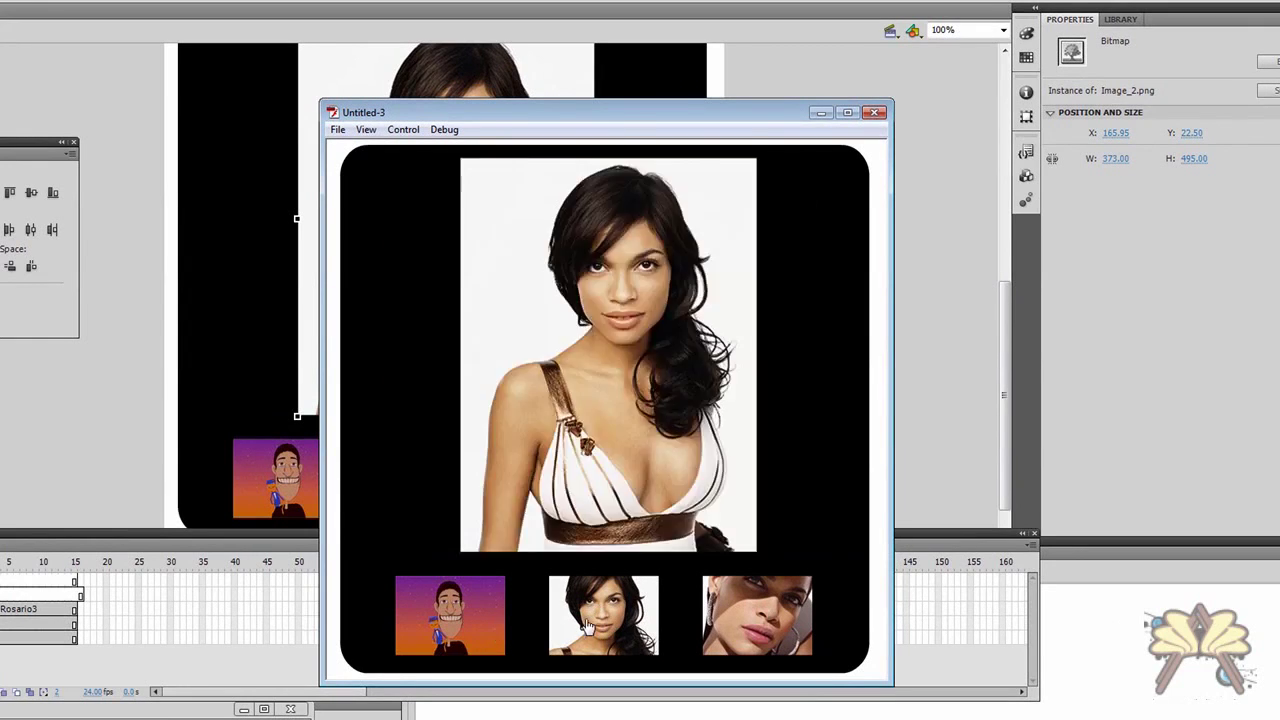